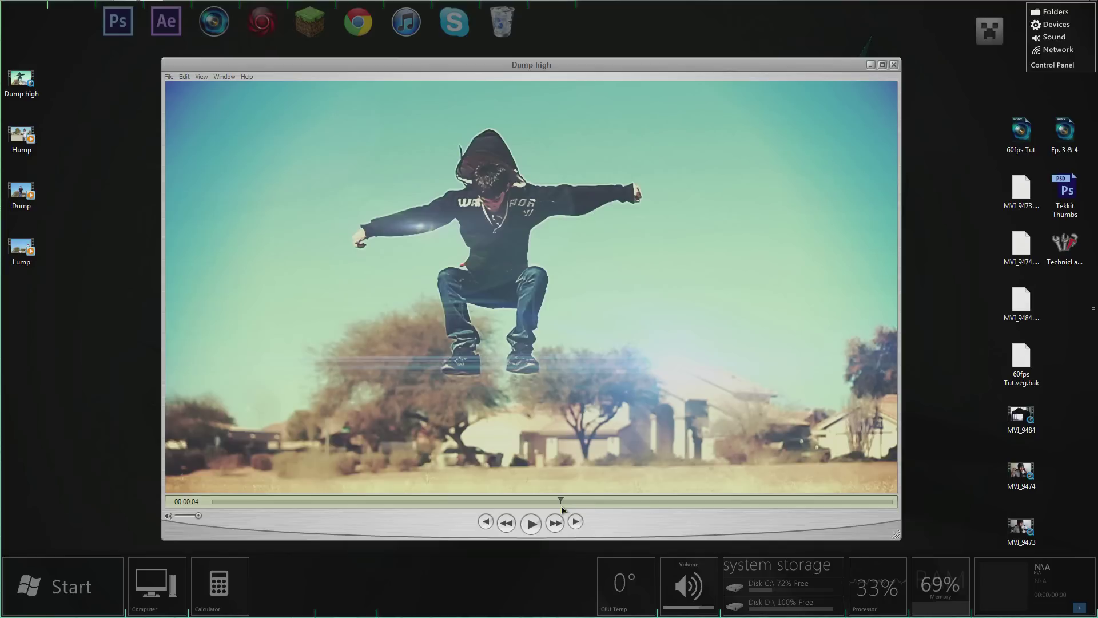
Step: Review the Dump high video from start to end, play it back and close the player
{"action": "left_click_drag", "start_coordinate": [562, 502], "coordinate": [184, 502]}
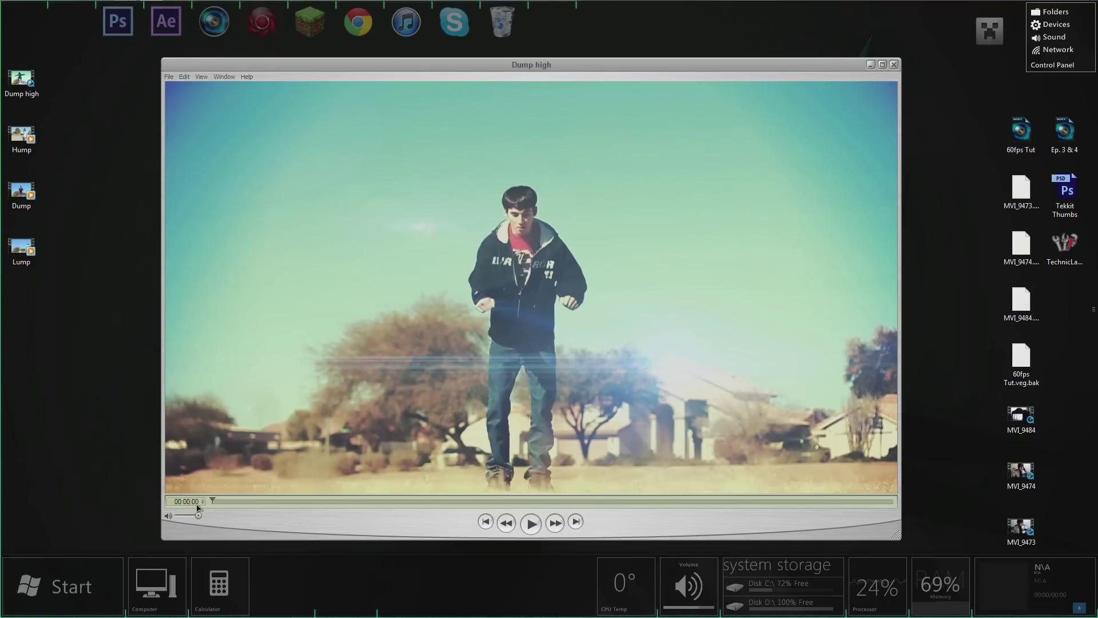
{"action": "key", "text": "End"}
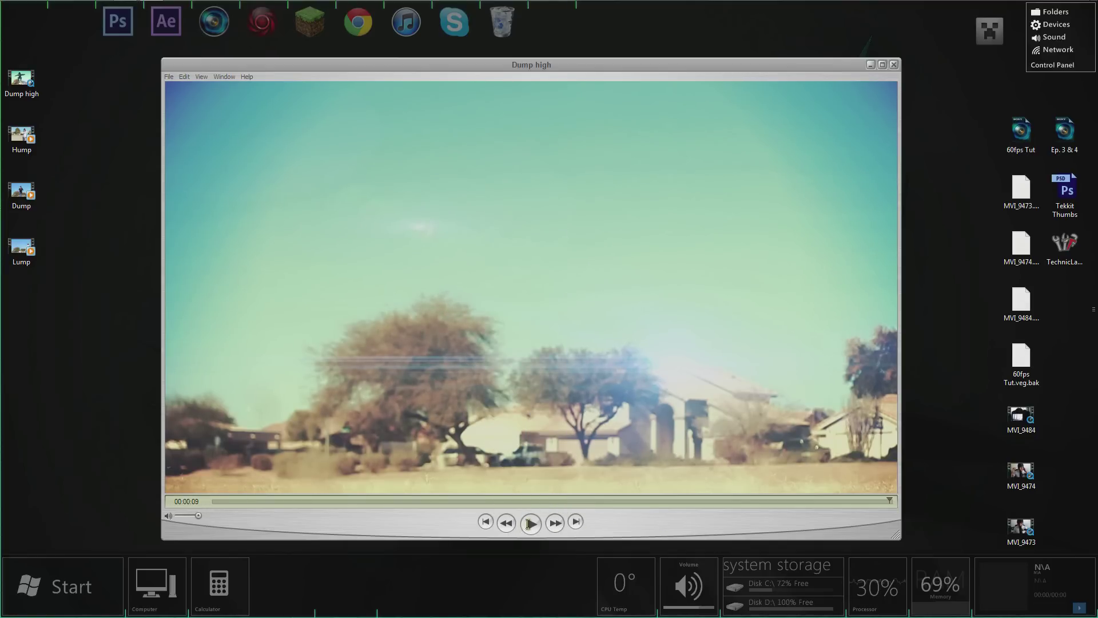
{"action": "left_click", "coordinate": [531, 523]}
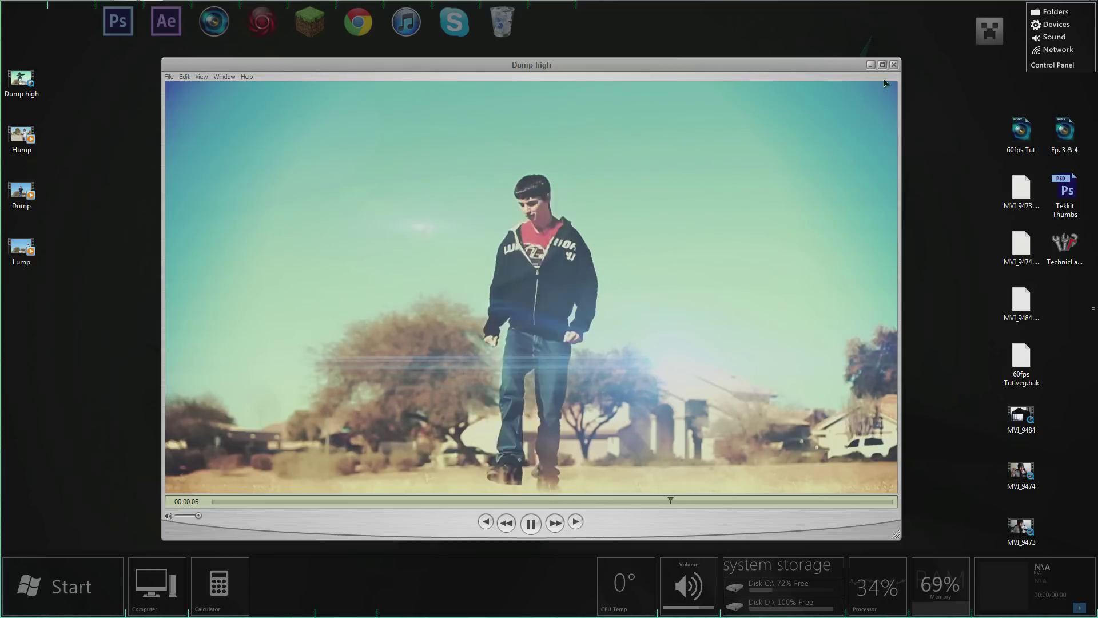
{"action": "left_click", "coordinate": [894, 66]}
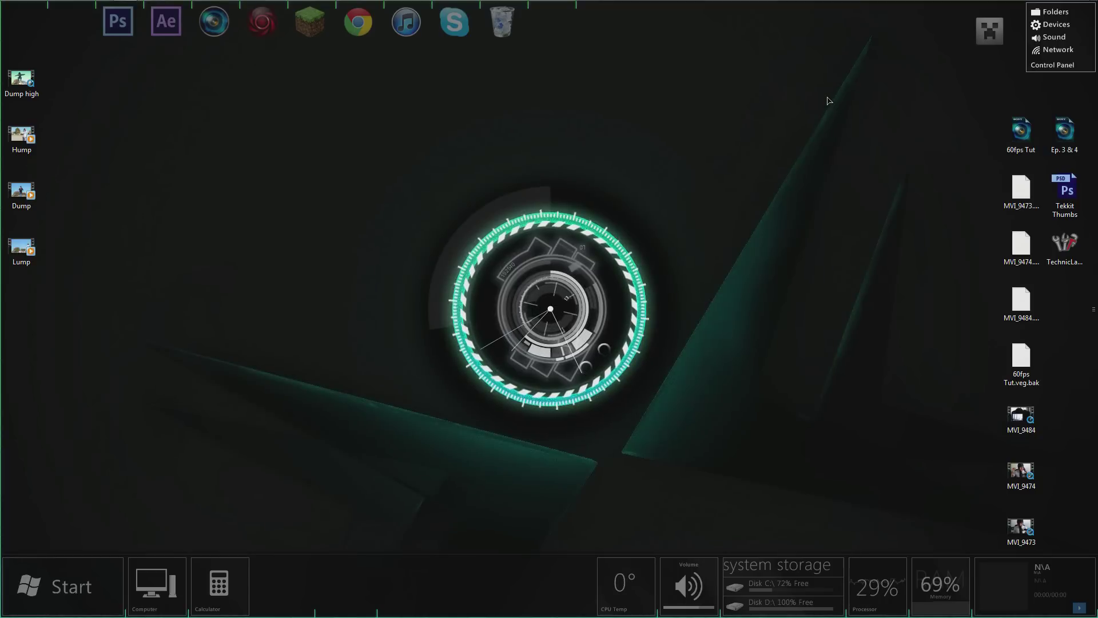
Step: Play the Hump, Dump and Lump source clips from the desktop one after another, closing each after viewing
{"action": "left_click_drag", "start_coordinate": [86, 293], "coordinate": [17, 140]}
{"action": "left_click", "coordinate": [22, 137]}
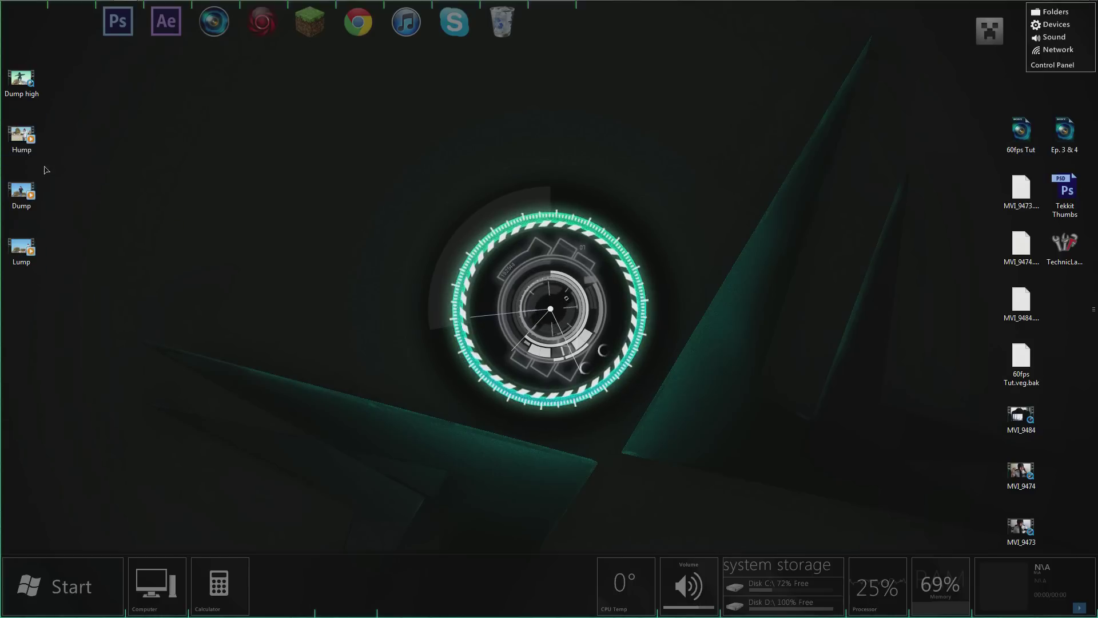
{"action": "double_click", "coordinate": [21, 137]}
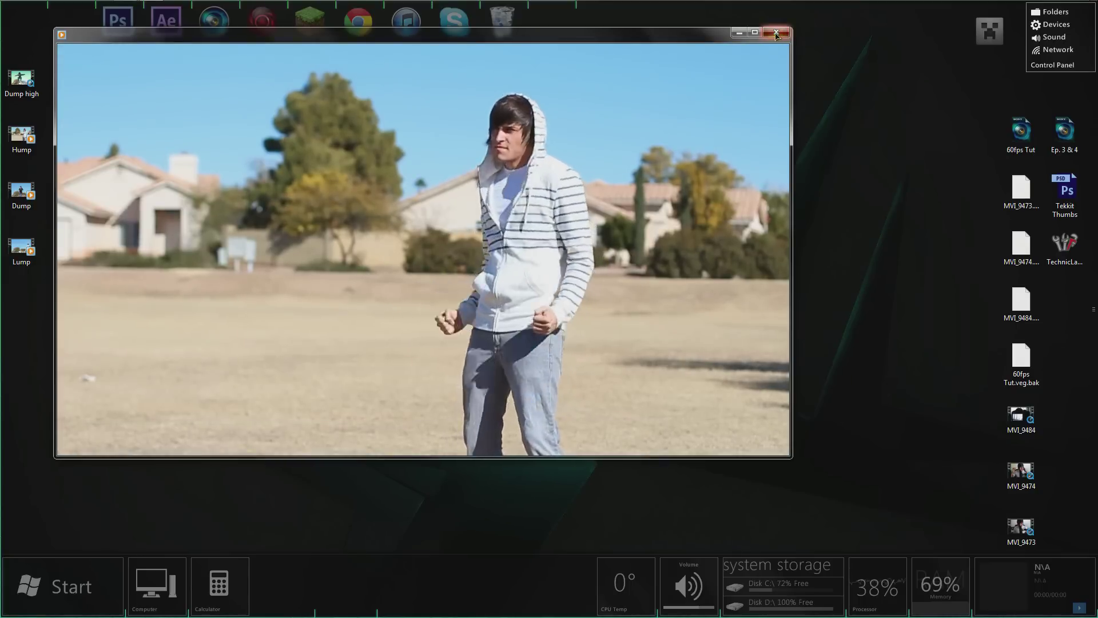
{"action": "left_click", "coordinate": [776, 32]}
{"action": "double_click", "coordinate": [21, 192]}
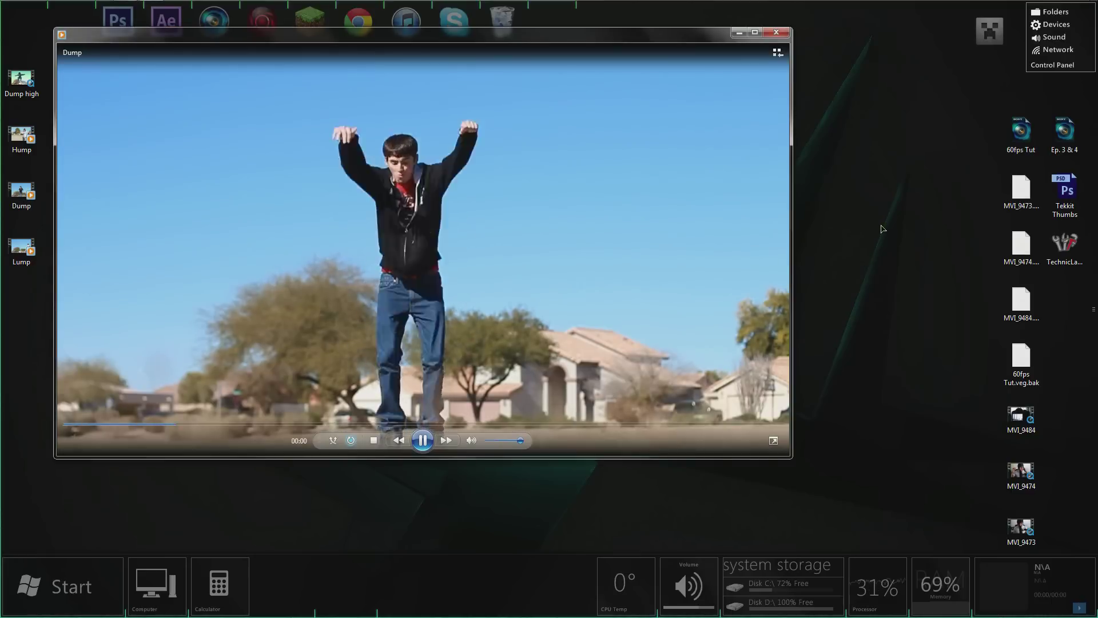
{"action": "left_click", "coordinate": [776, 32]}
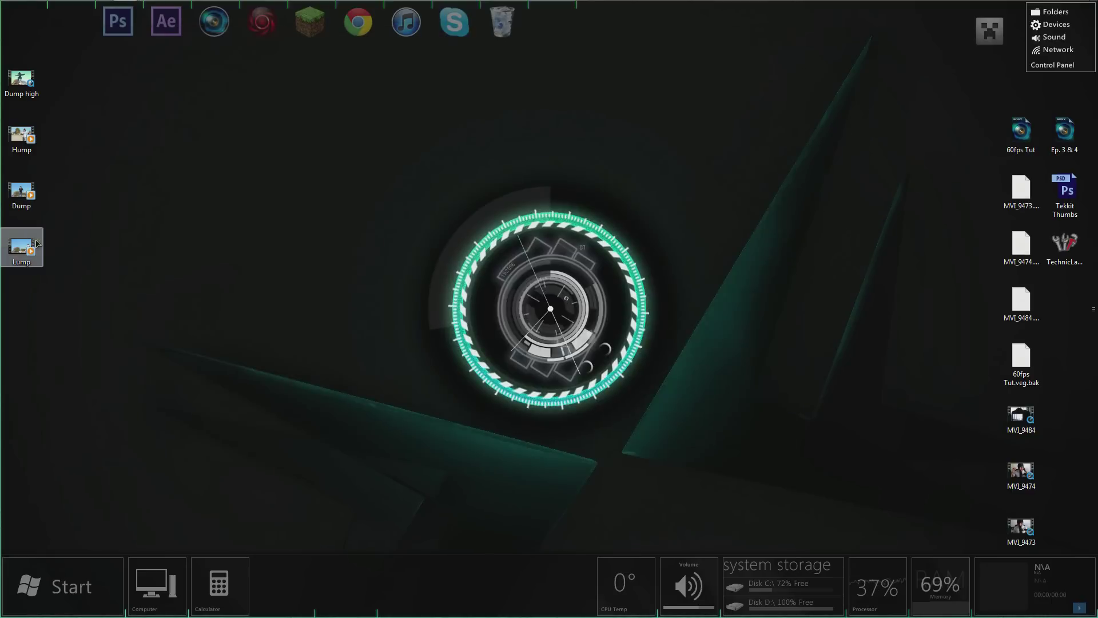
{"action": "double_click", "coordinate": [36, 243]}
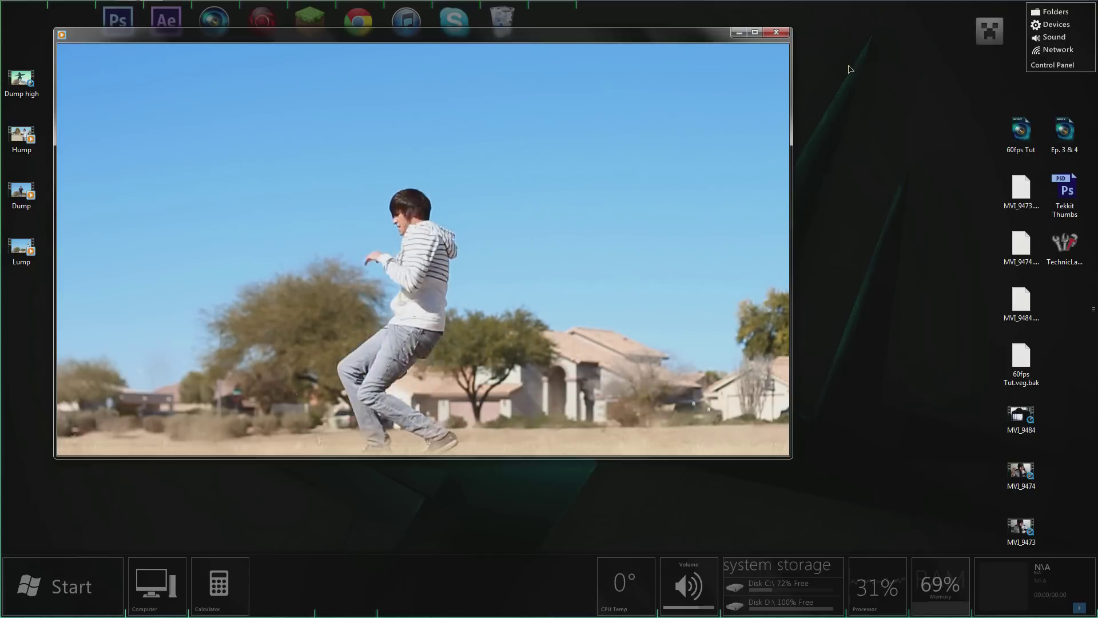
{"action": "left_click", "coordinate": [782, 34]}
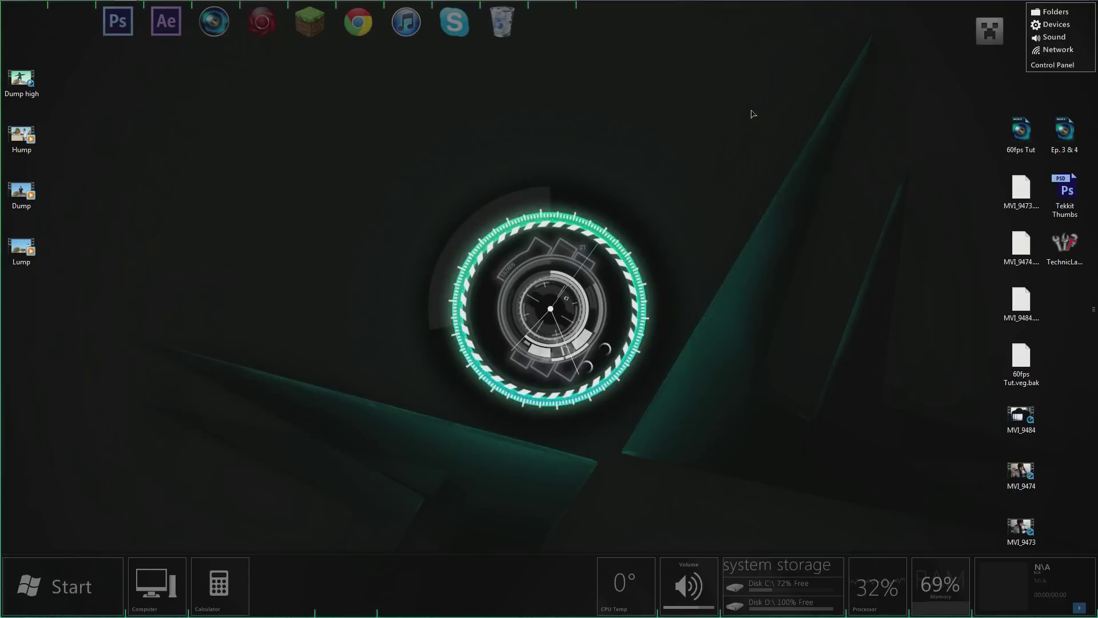
Step: Import the Hump clip from the desktop into After Effects and create a composition from Hump.wmv
{"action": "left_click", "coordinate": [25, 141]}
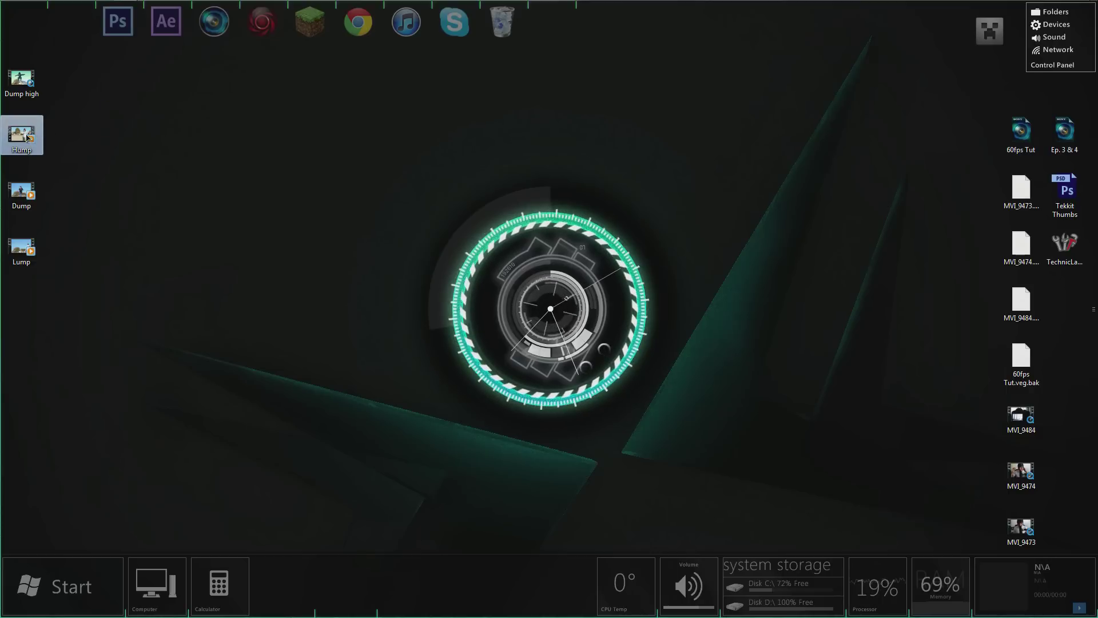
{"action": "left_click_drag", "start_coordinate": [25, 138], "coordinate": [96, 230]}
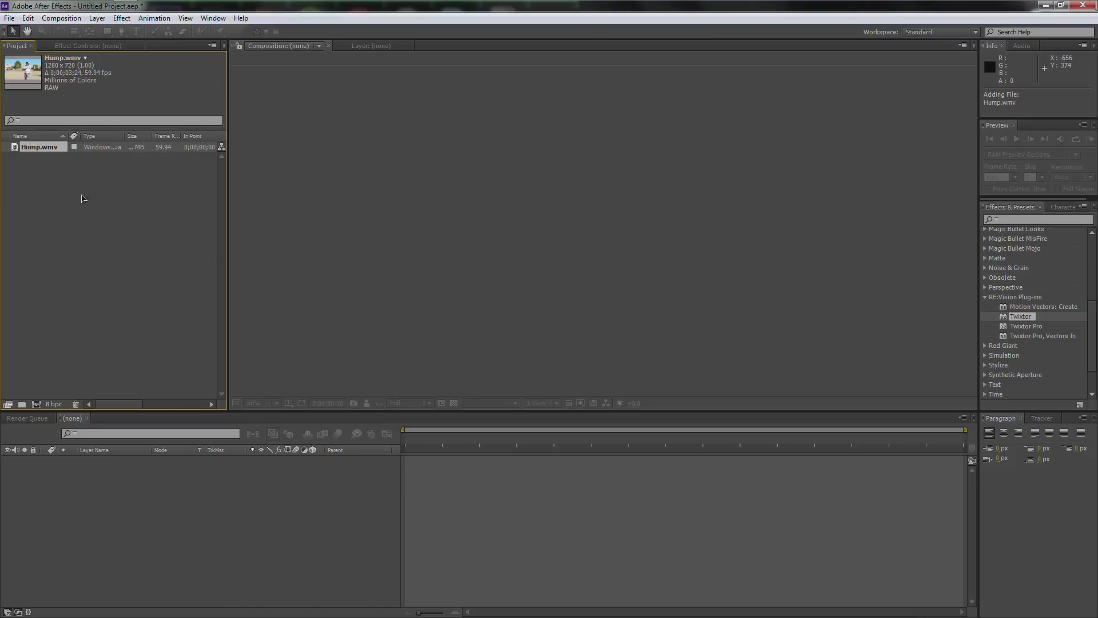
{"action": "left_click_drag", "start_coordinate": [59, 154], "coordinate": [609, 191]}
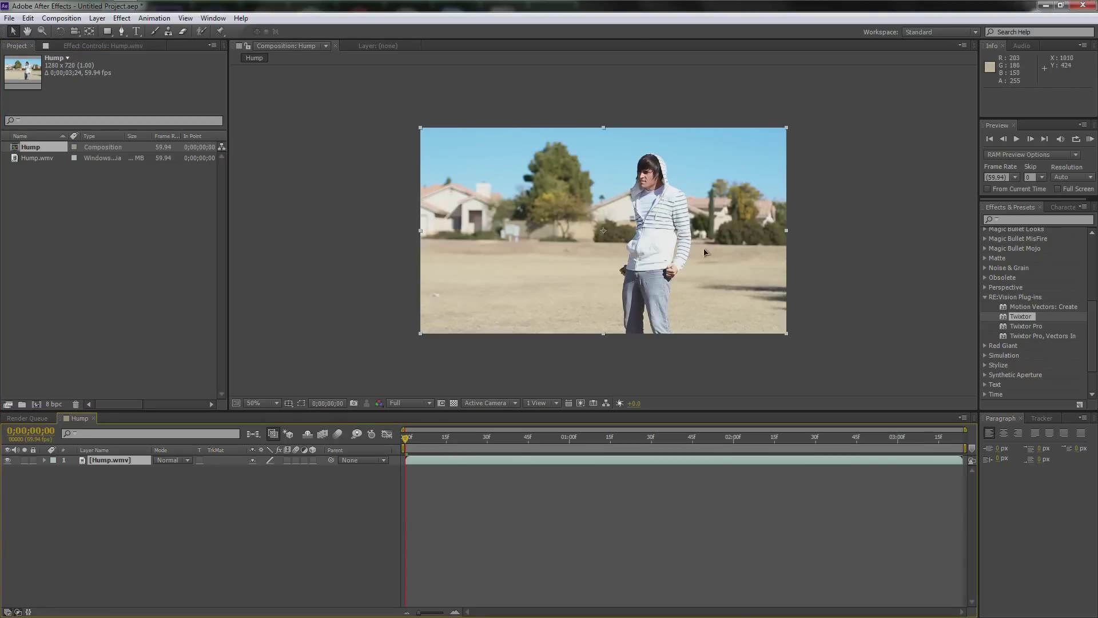
{"action": "key", "text": "slash"}
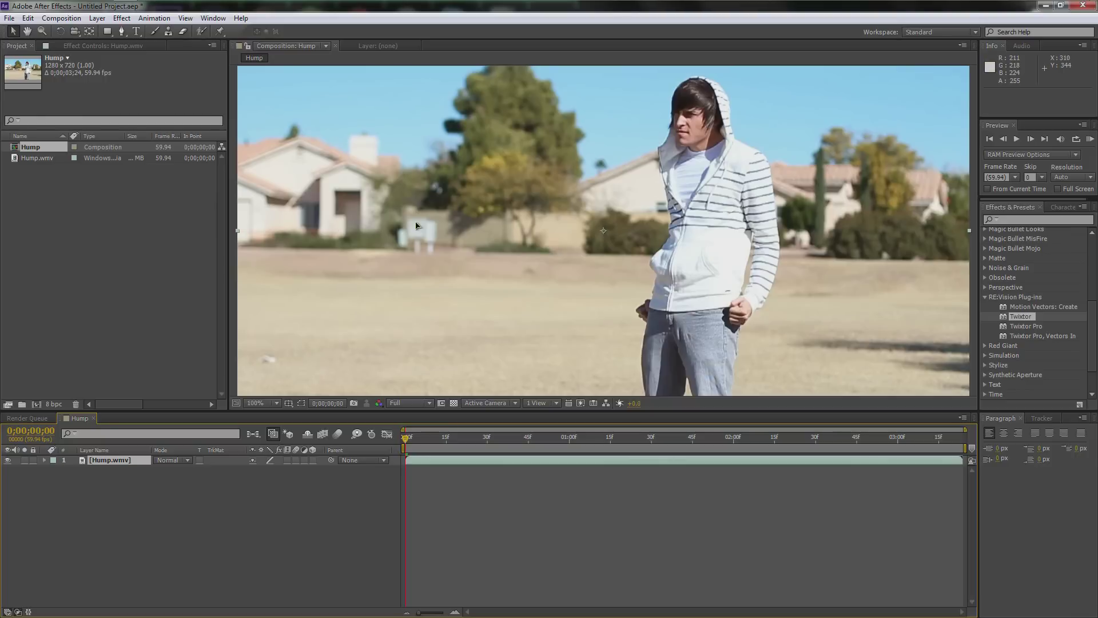
Step: Enable frame blending for the composition and set the Hump.wmv layer's frame blending to Pixel Motion
{"action": "left_click", "coordinate": [116, 466]}
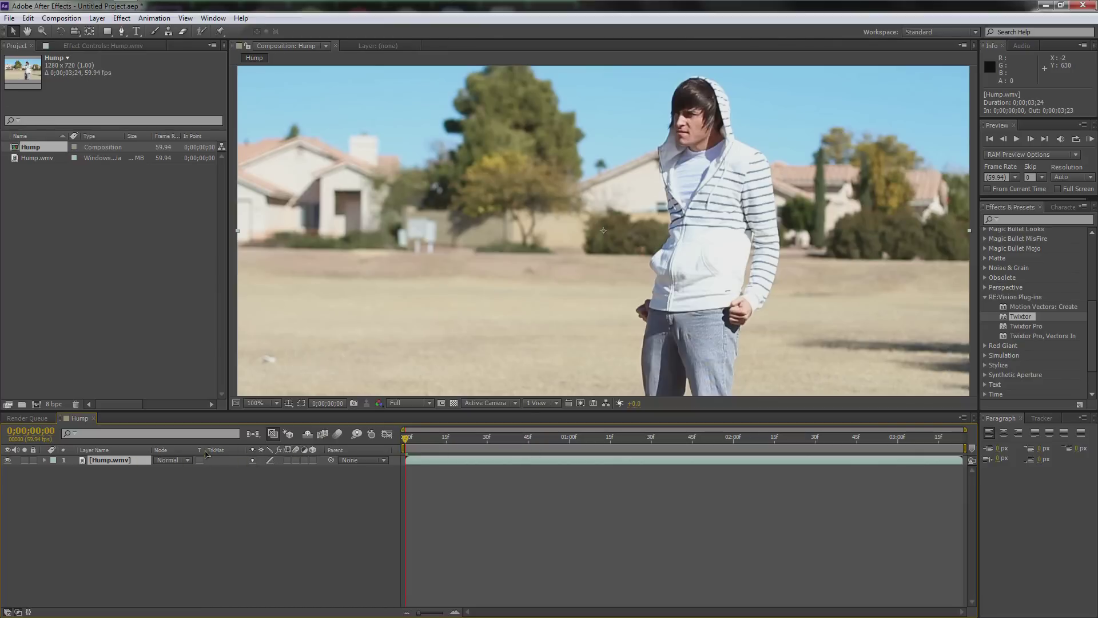
{"action": "left_click", "coordinate": [324, 436]}
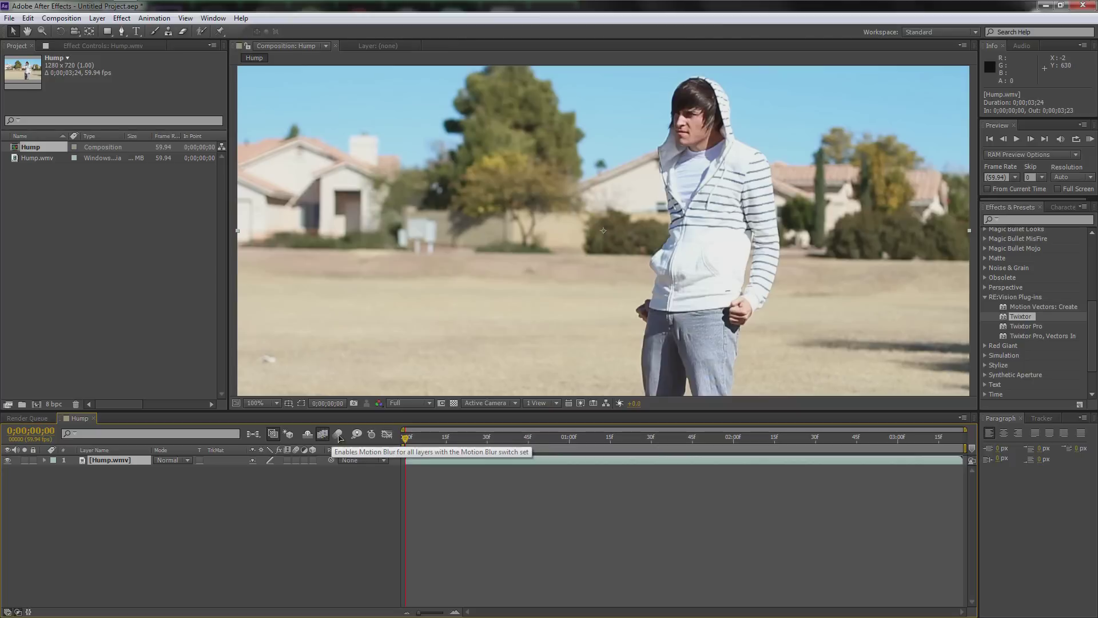
{"action": "right_click", "coordinate": [124, 459]}
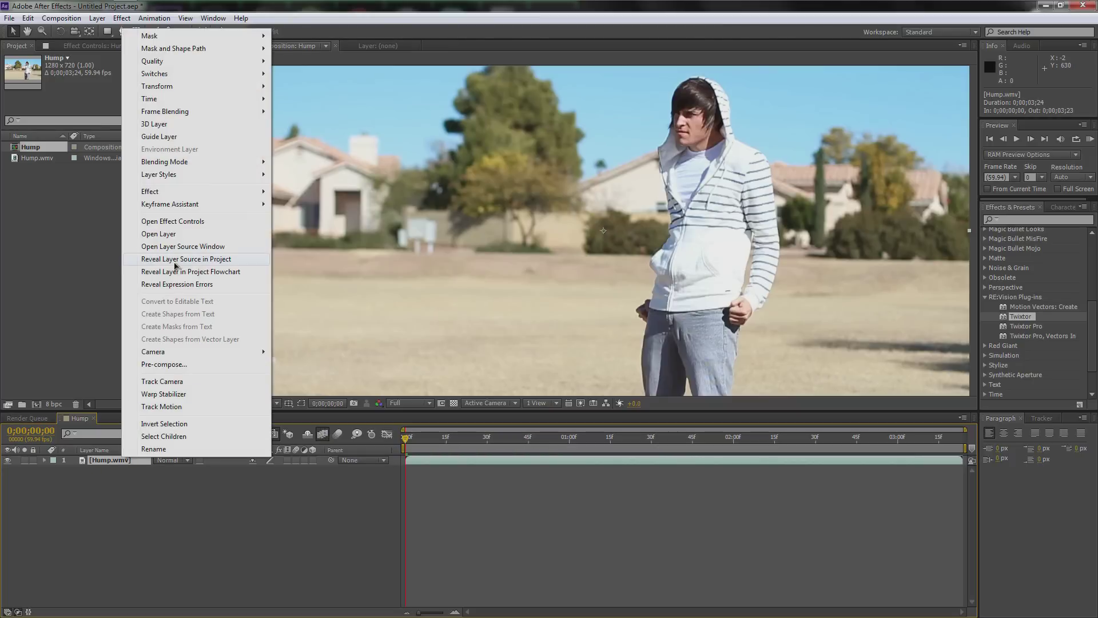
{"action": "mouse_move", "coordinate": [166, 114]}
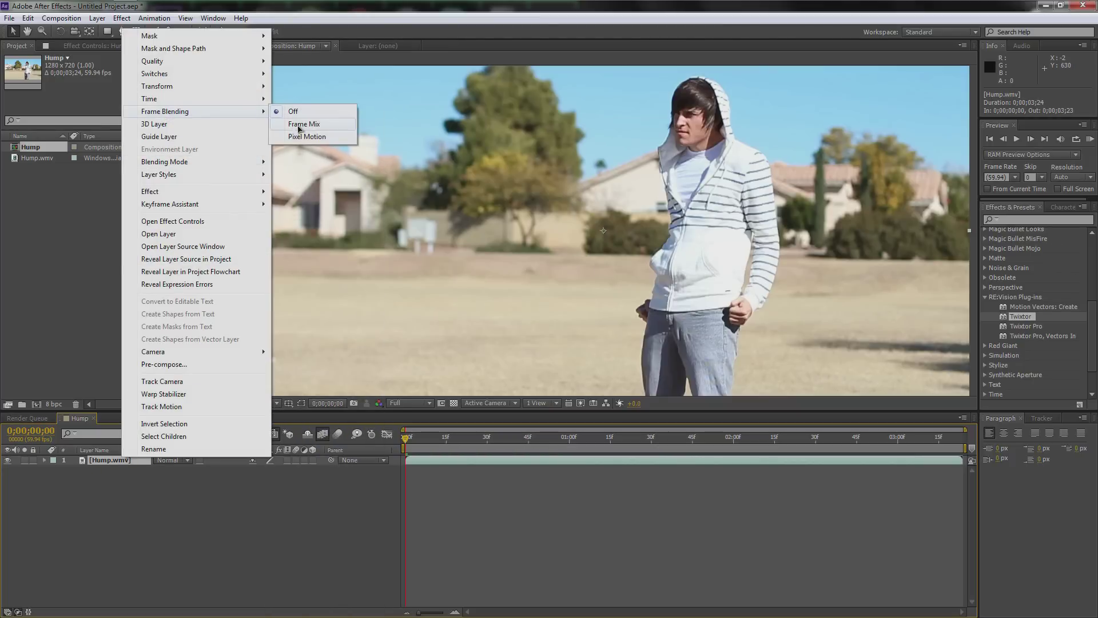
{"action": "left_click", "coordinate": [303, 136]}
Step: Enable time remapping on the Hump.wmv layer
{"action": "right_click", "coordinate": [119, 463]}
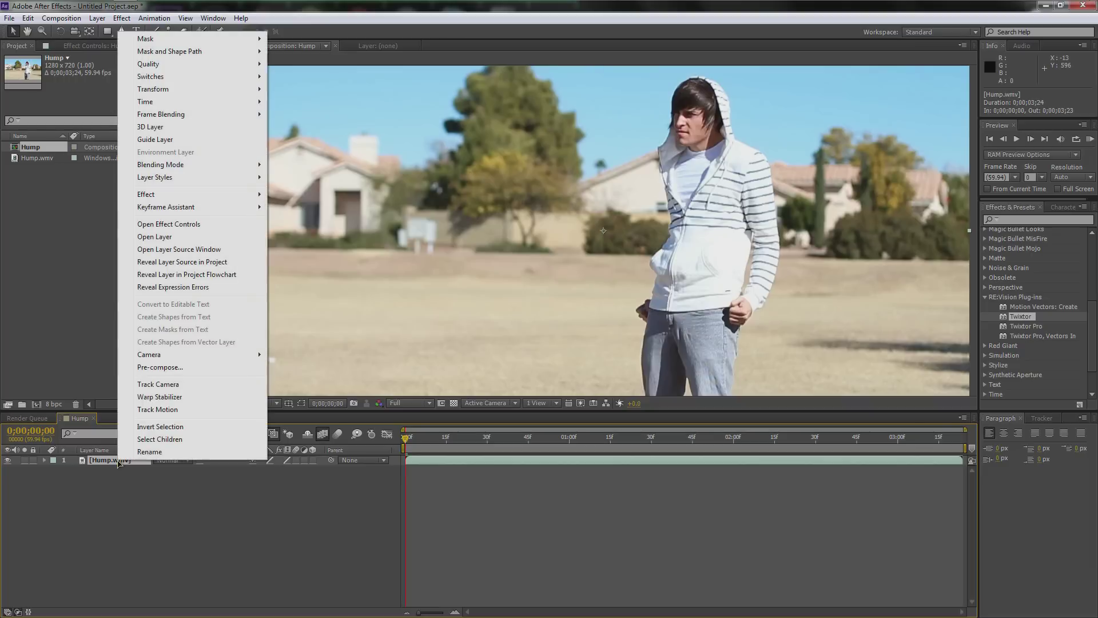
{"action": "mouse_move", "coordinate": [176, 103]}
{"action": "left_click", "coordinate": [306, 103]}
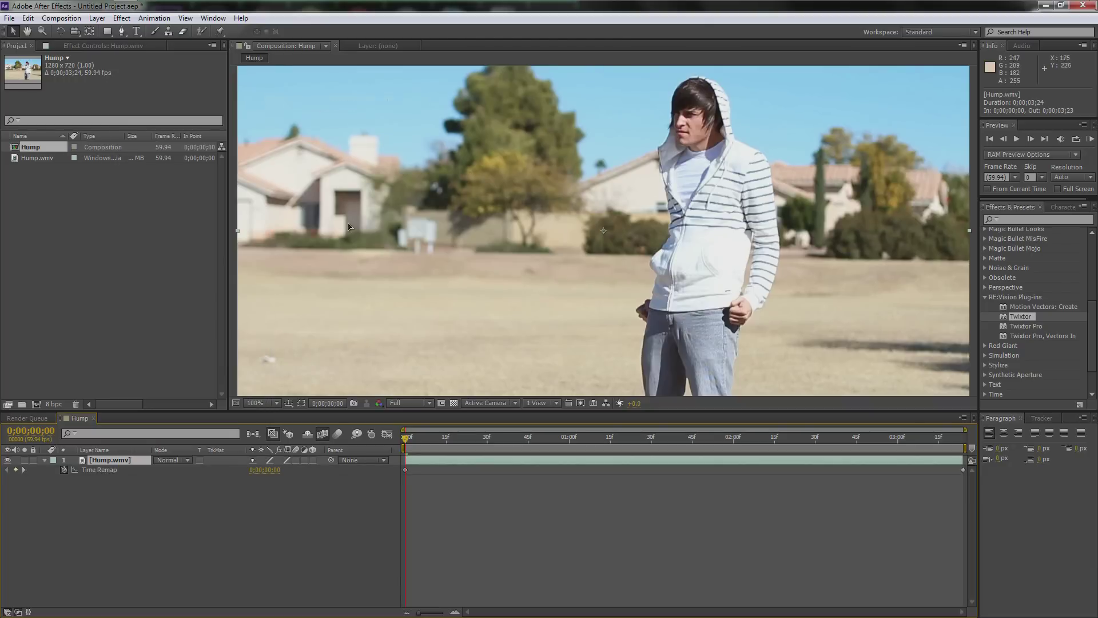
Step: Set the Hump composition's duration to 0;00;20;24
{"action": "left_click", "coordinate": [67, 19]}
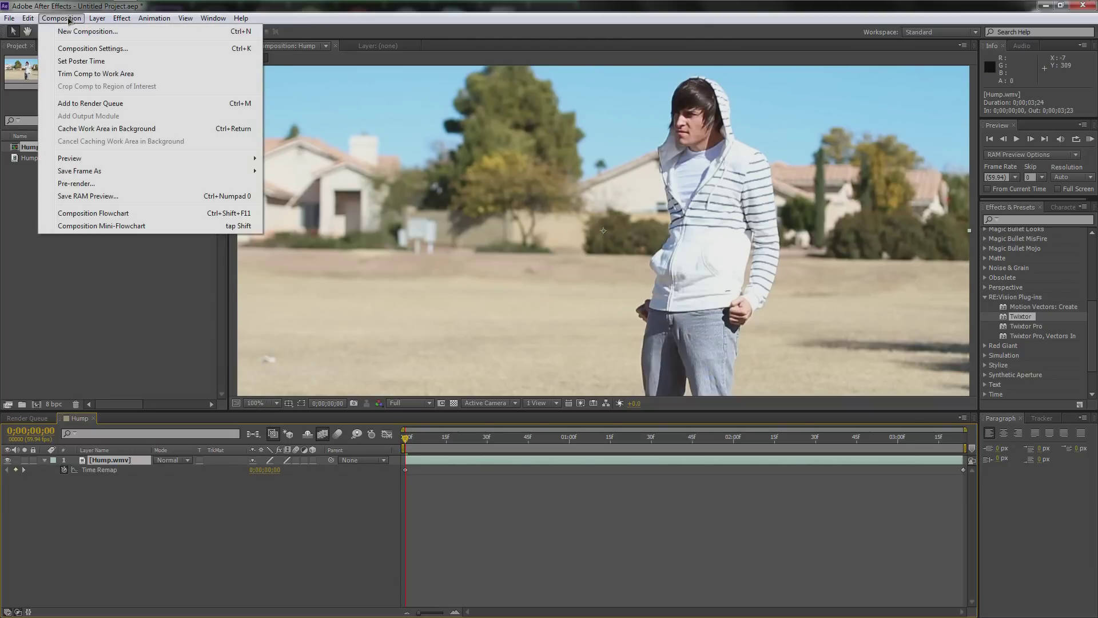
{"action": "left_click", "coordinate": [89, 48]}
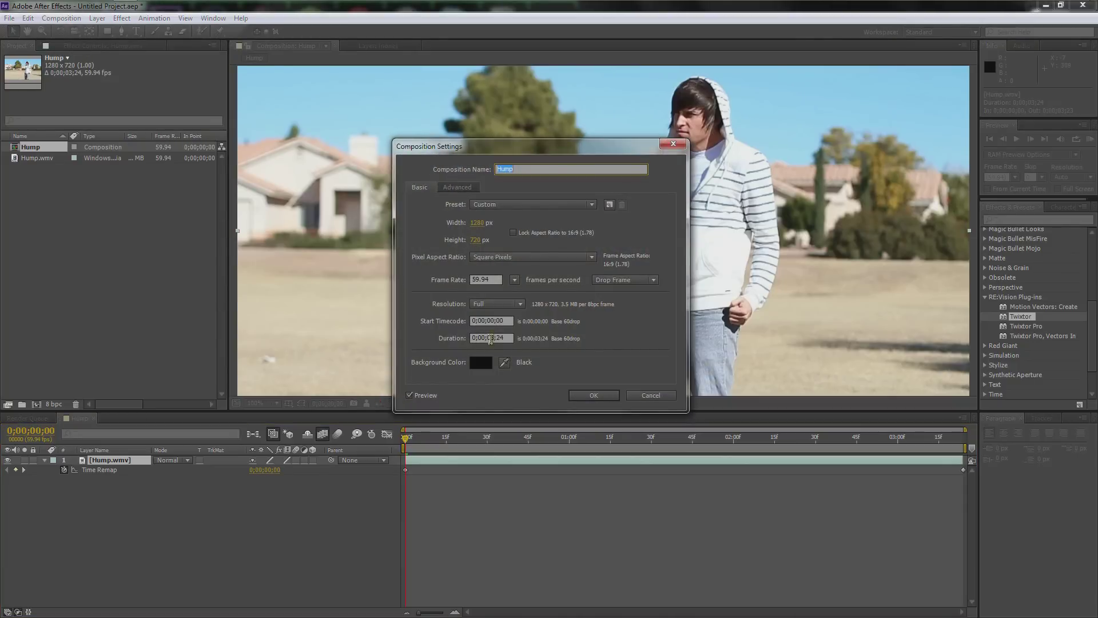
{"action": "left_click_drag", "start_coordinate": [478, 281], "coordinate": [493, 282]}
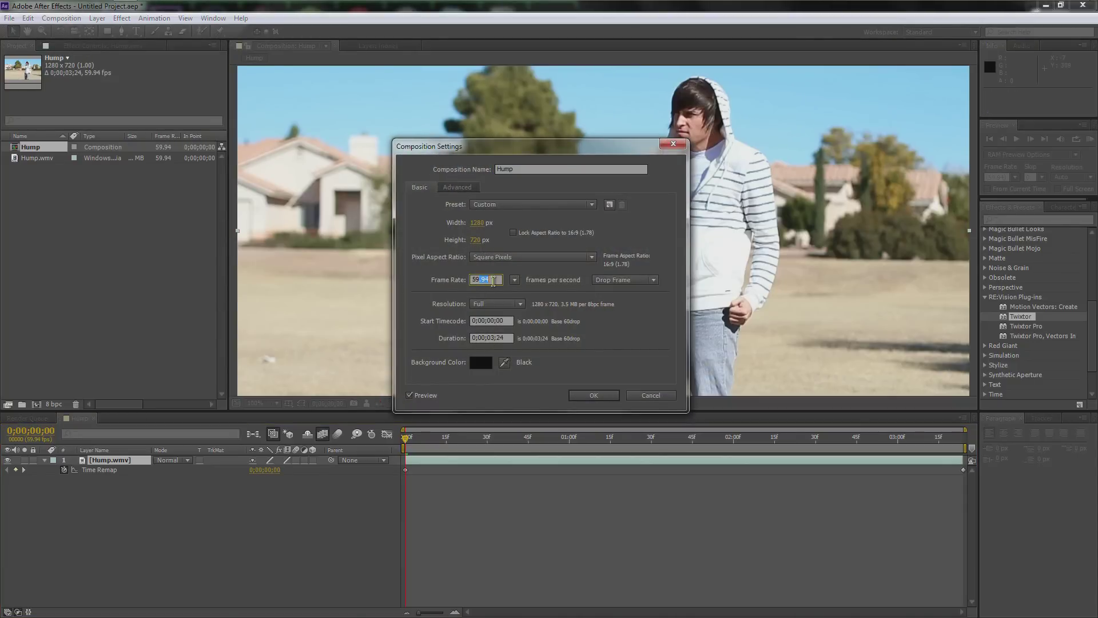
{"action": "left_click", "coordinate": [493, 338]}
{"action": "type", "text": "20"}
{"action": "key", "text": "Return"}
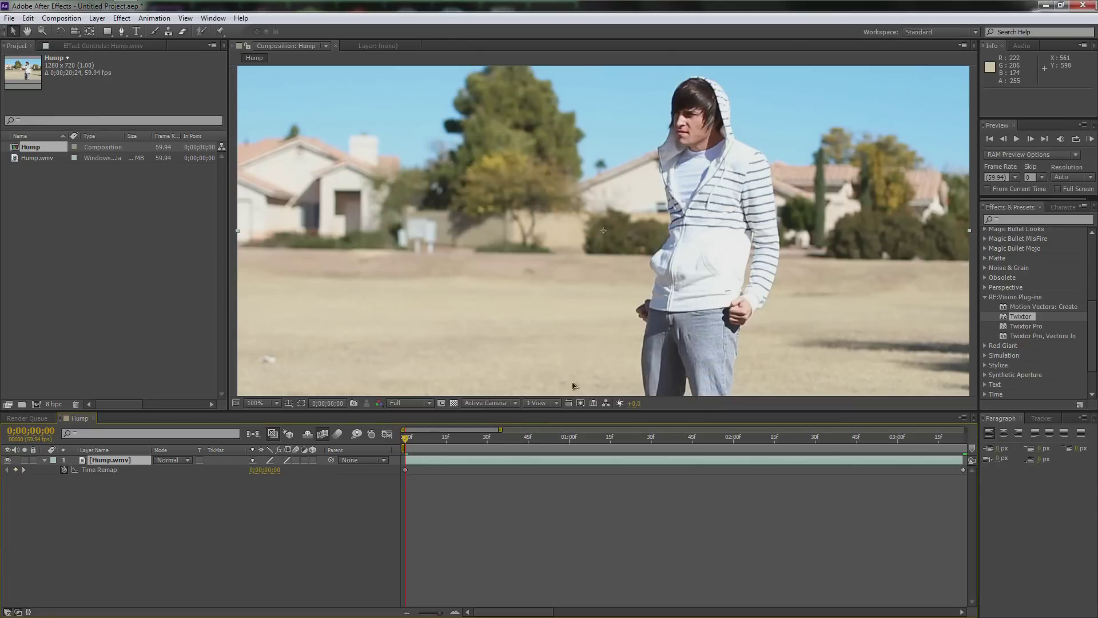
Step: Extend the Hump.wmv layer to the end of the composition and set the preview resolution to Third
{"action": "left_click_drag", "start_coordinate": [500, 430], "coordinate": [991, 435]}
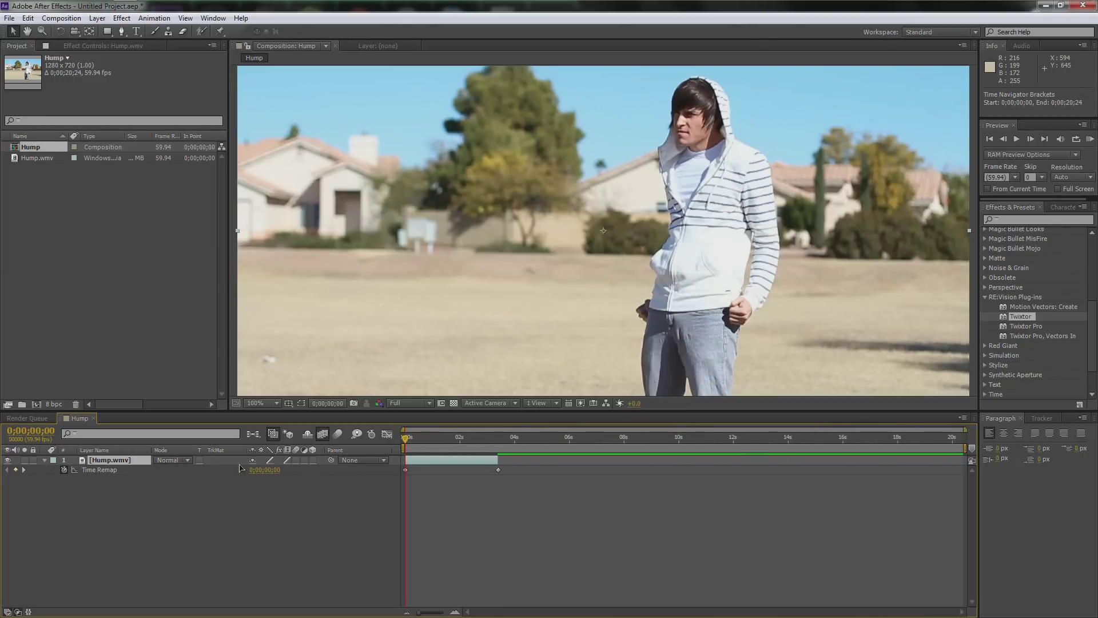
{"action": "left_click_drag", "start_coordinate": [498, 458], "coordinate": [963, 462]}
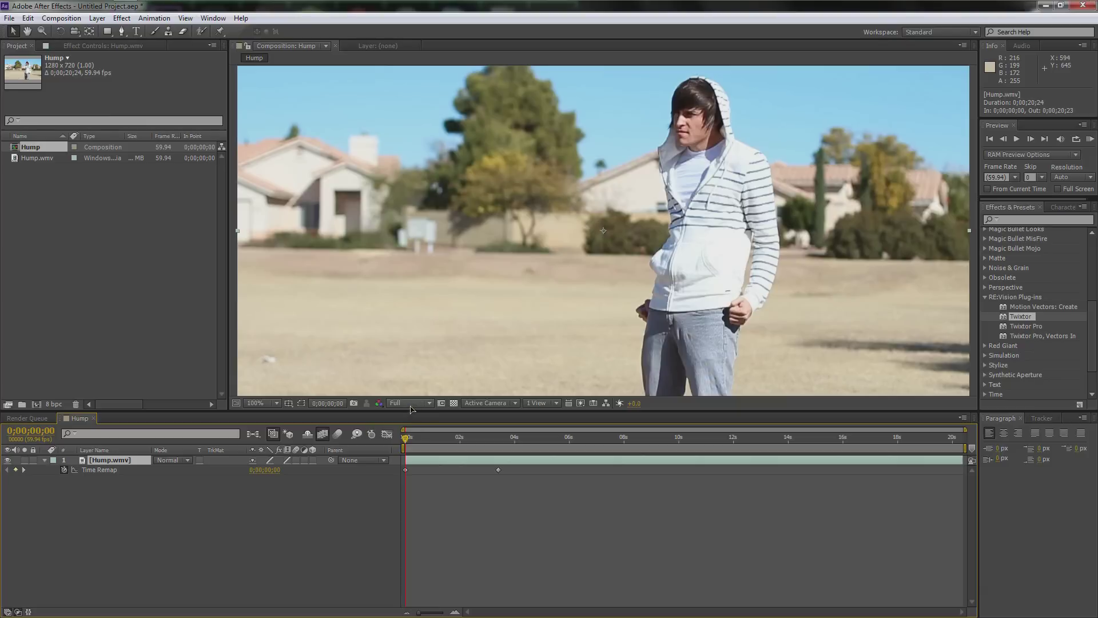
{"action": "left_click", "coordinate": [406, 404]}
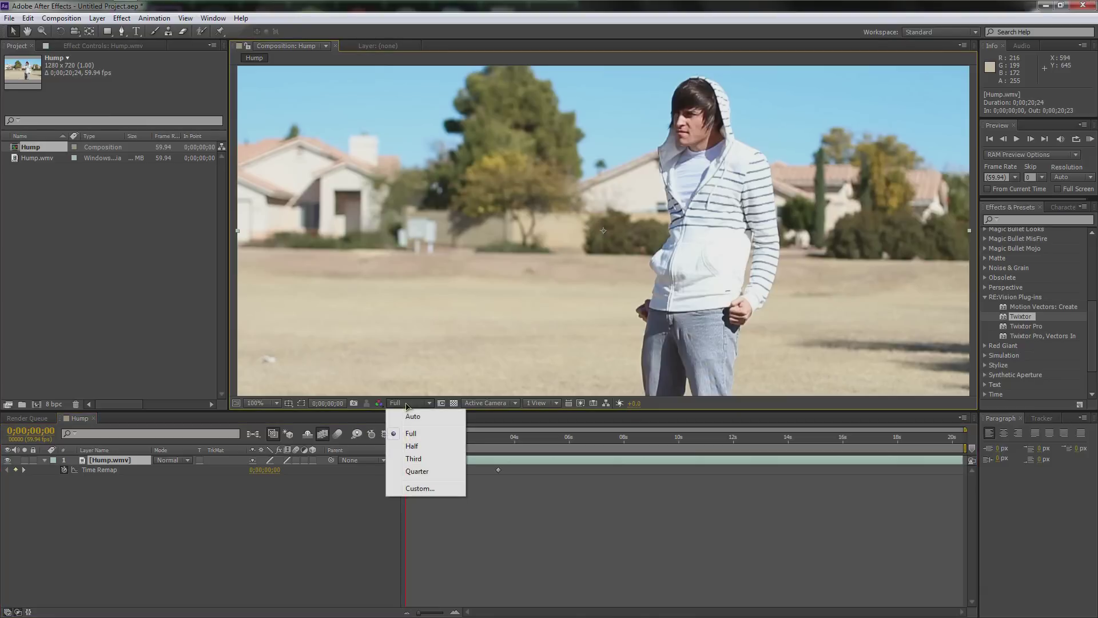
{"action": "left_click", "coordinate": [426, 458]}
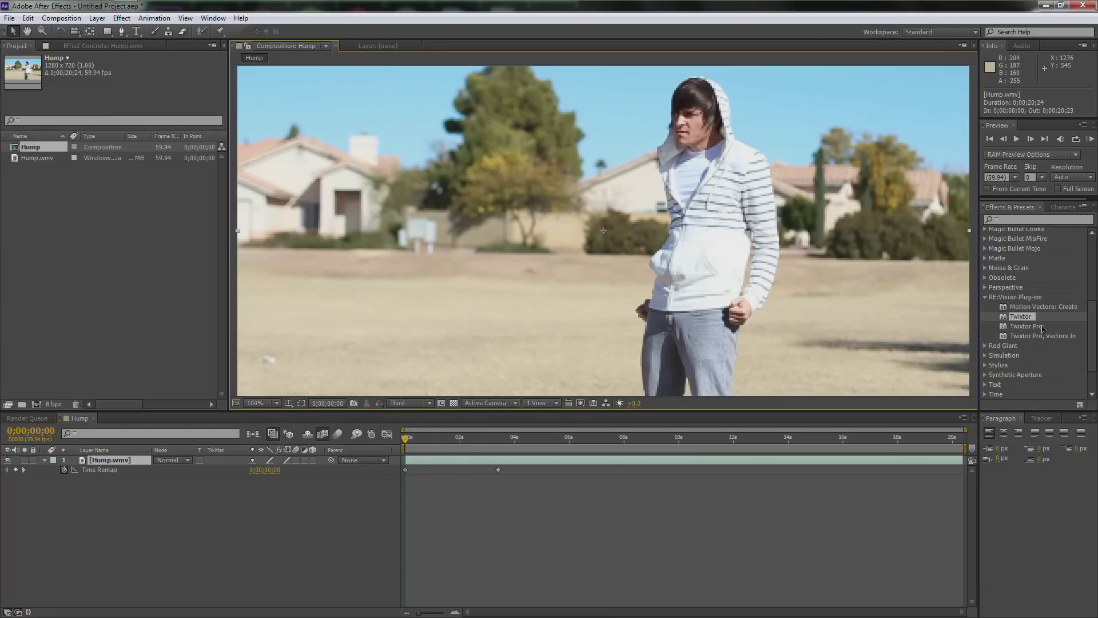
Step: Search the effects for "twix" and apply the Twixtor effect to the Hump.wmv layer
{"action": "left_click", "coordinate": [985, 298]}
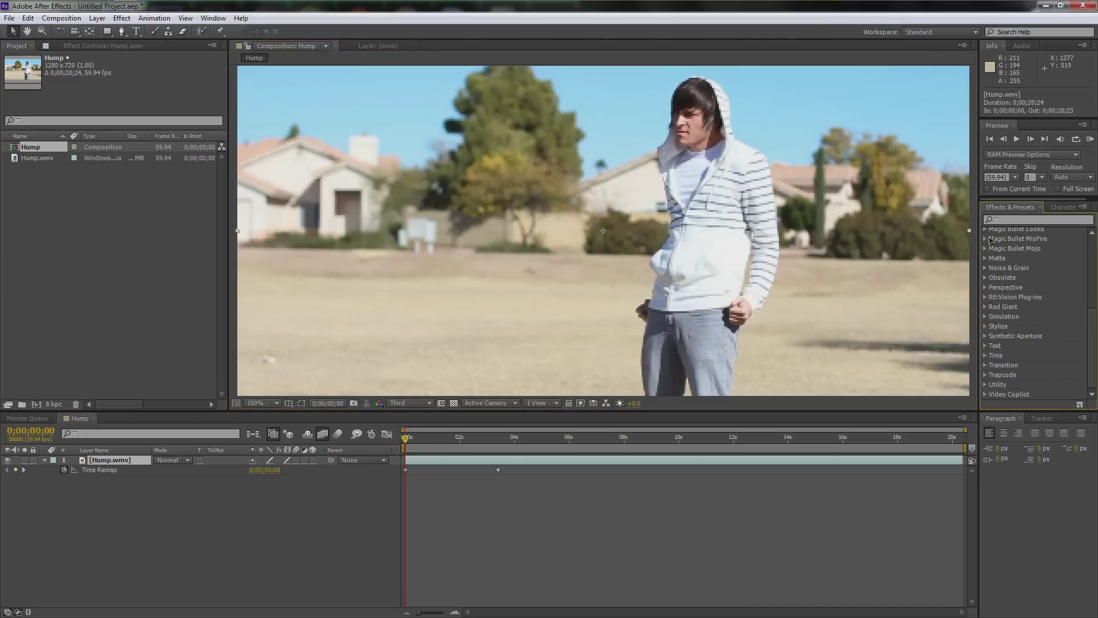
{"action": "scroll", "coordinate": [1047, 303], "scroll_direction": "up", "scroll_amount": 5}
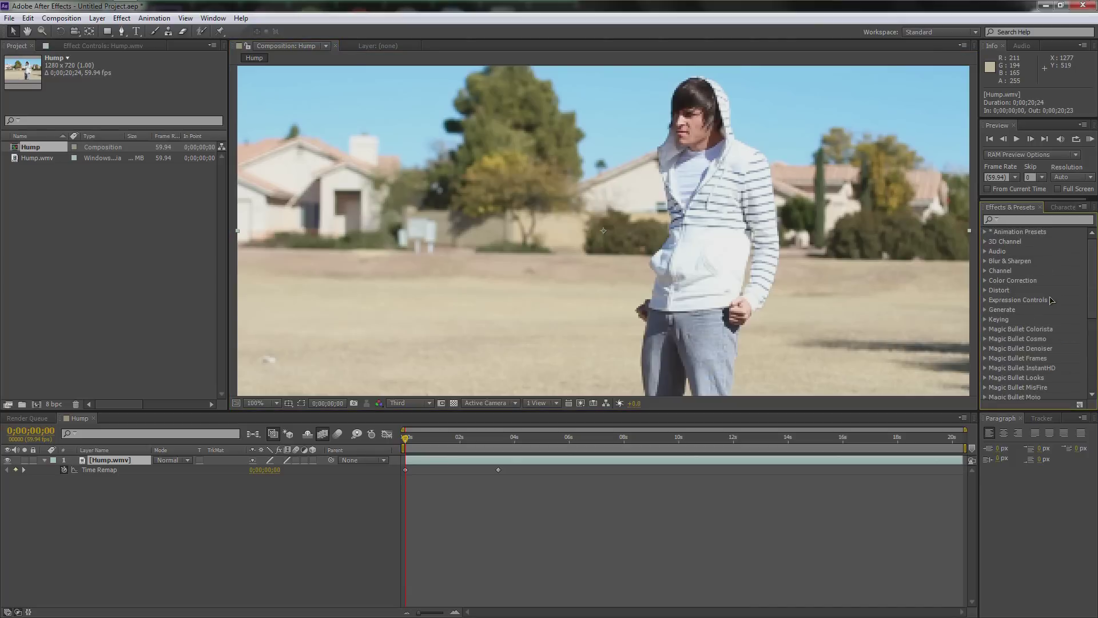
{"action": "left_click", "coordinate": [1030, 220]}
{"action": "type", "text": "twix"}
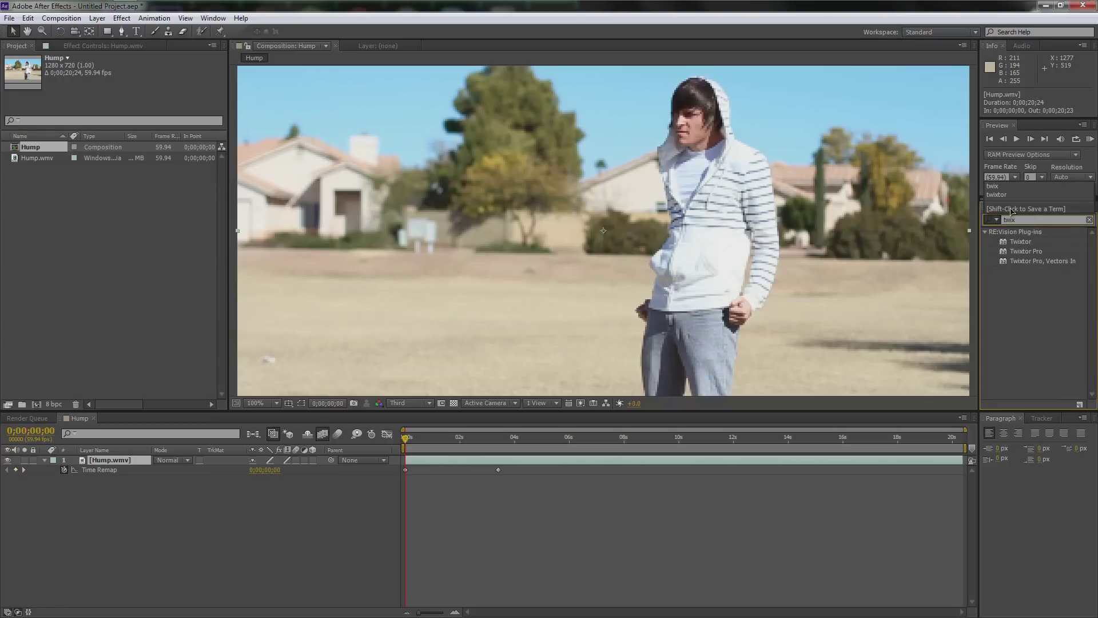
{"action": "left_click_drag", "start_coordinate": [1022, 241], "coordinate": [111, 461]}
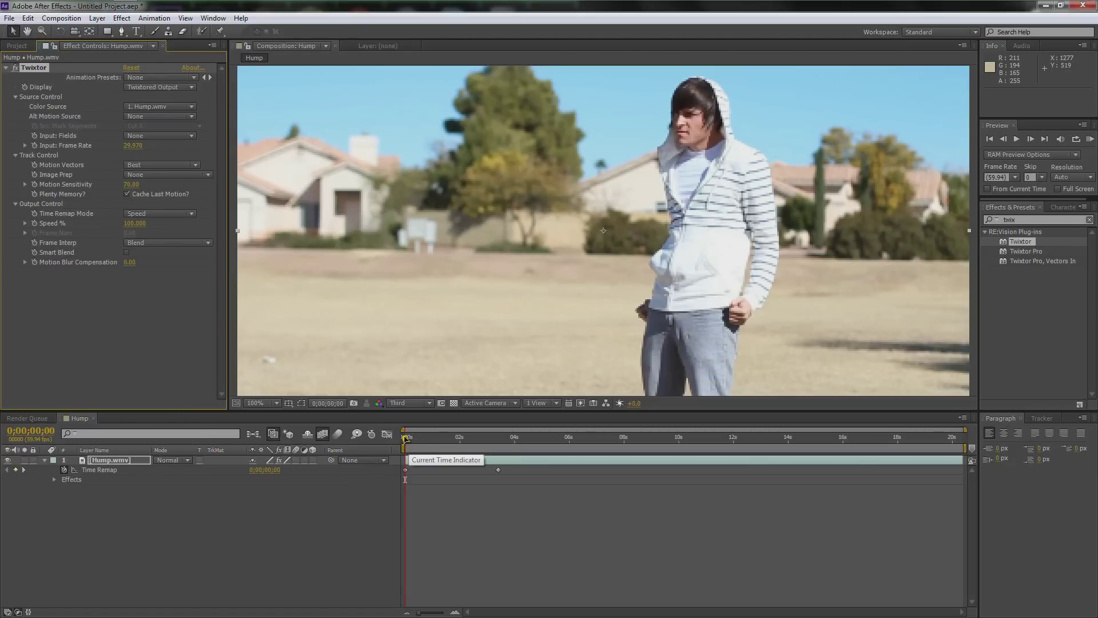
Step: Move the time indicator to 0;00;01;54 and set Twixtor's input frame rate to 59.94 on the Hump.wmv layer
{"action": "left_click_drag", "start_coordinate": [407, 439], "coordinate": [459, 450]}
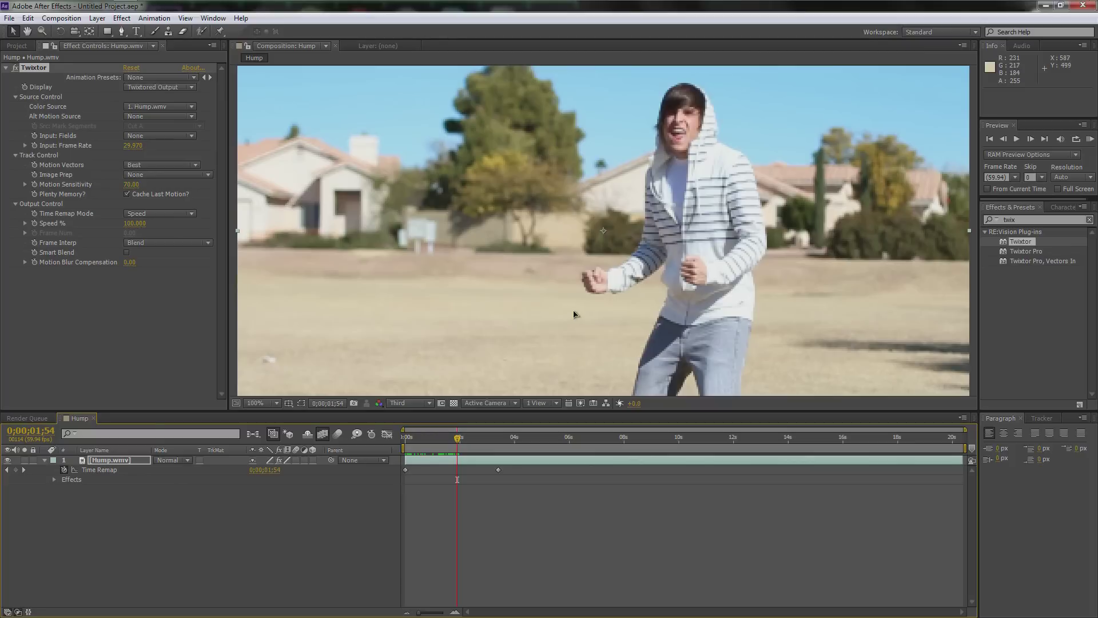
{"action": "left_click", "coordinate": [110, 464]}
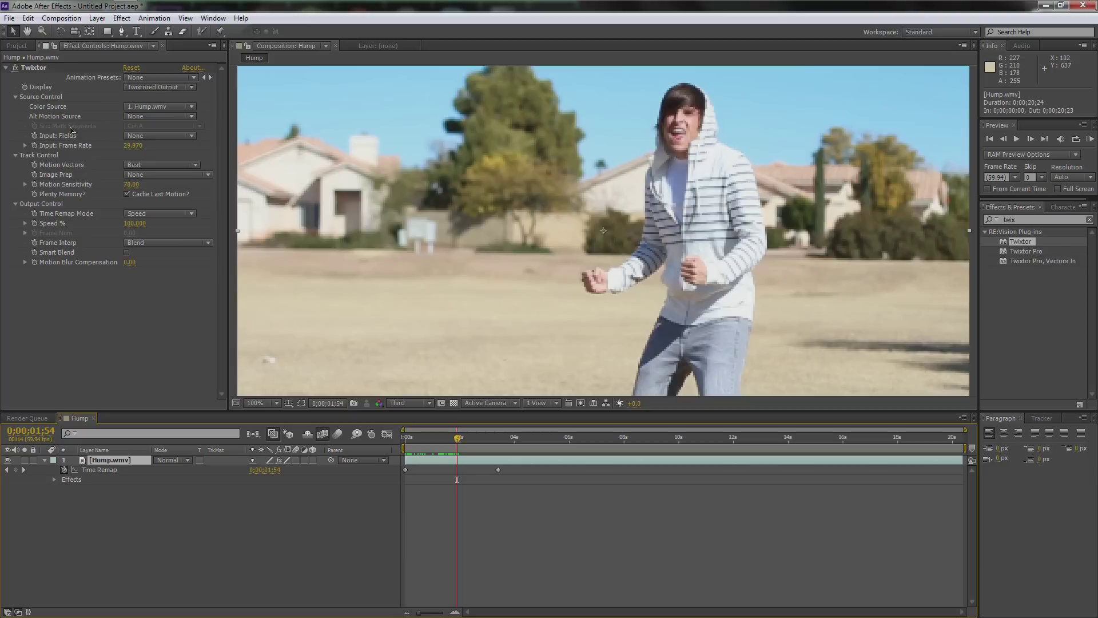
{"action": "left_click", "coordinate": [152, 135]}
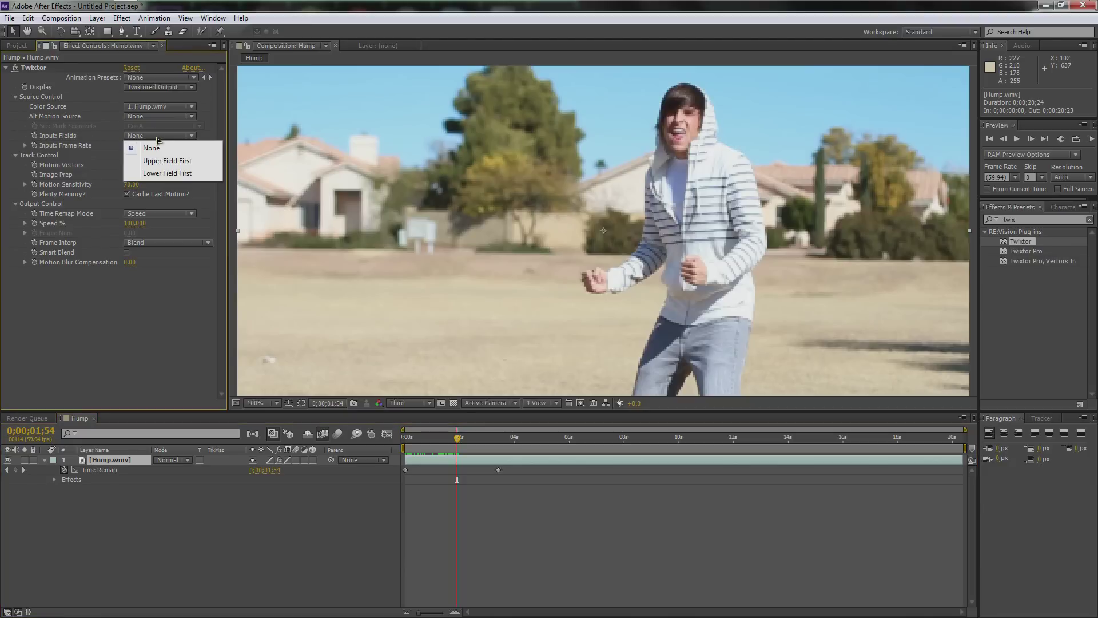
{"action": "left_click", "coordinate": [82, 141]}
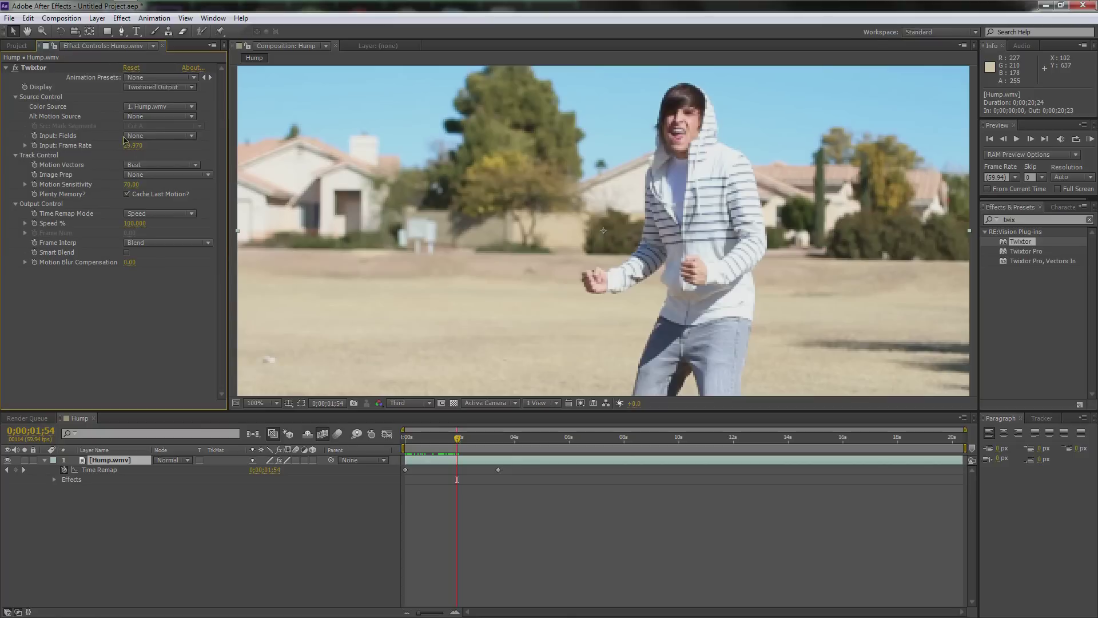
{"action": "left_click", "coordinate": [130, 145]}
{"action": "type", "text": "5"}
{"action": "left_click", "coordinate": [71, 170]}
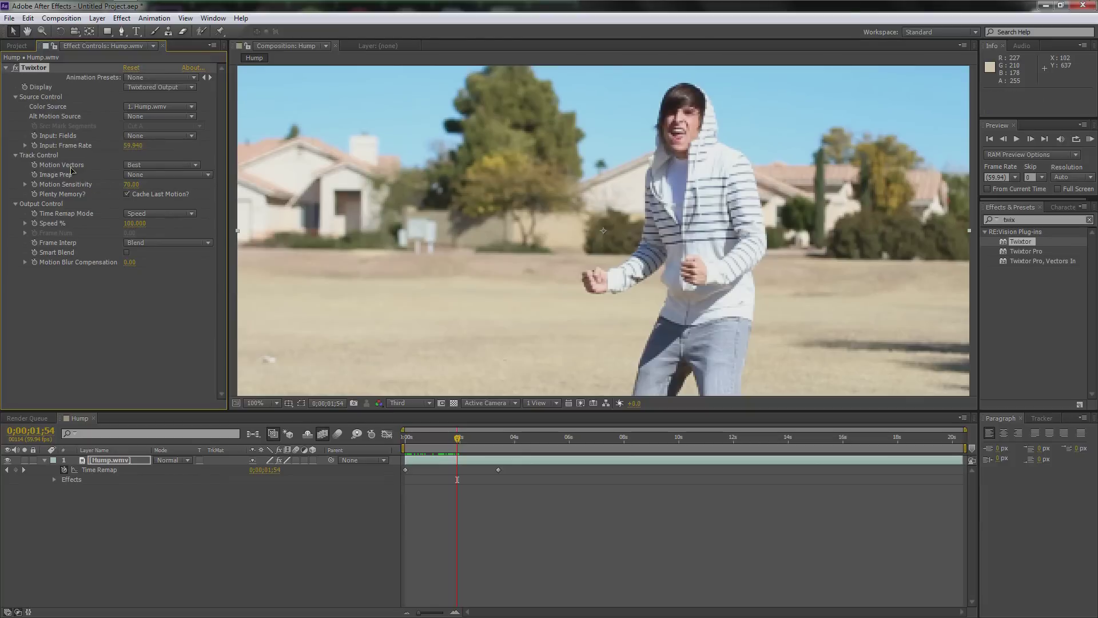
{"action": "left_click", "coordinate": [144, 166]}
{"action": "left_click", "coordinate": [64, 165]}
{"action": "left_click", "coordinate": [160, 174]}
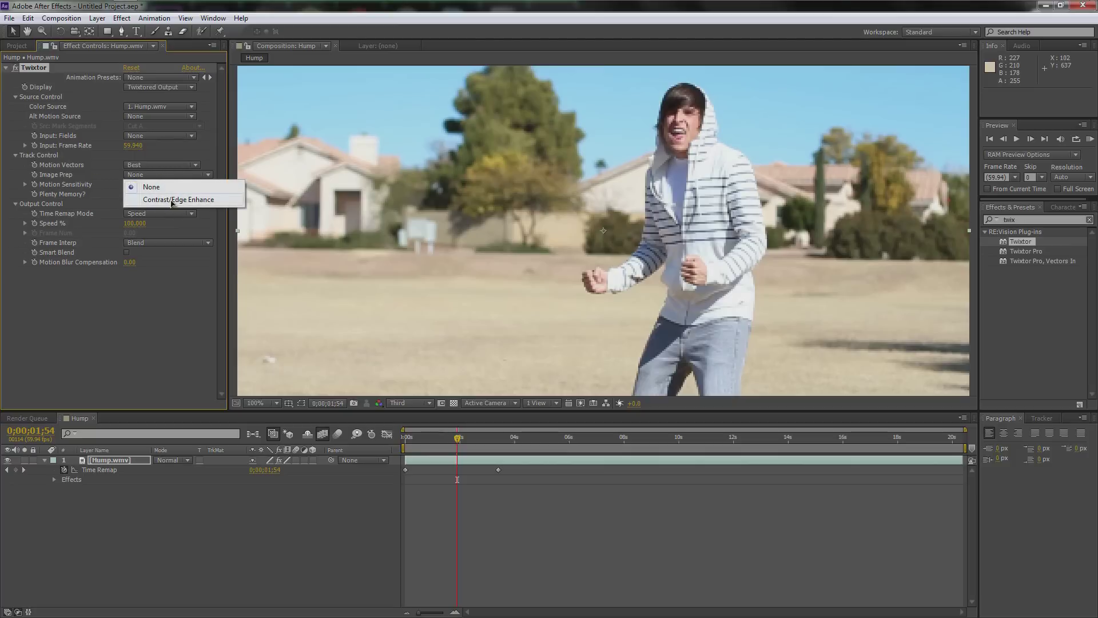
{"action": "left_click", "coordinate": [75, 176]}
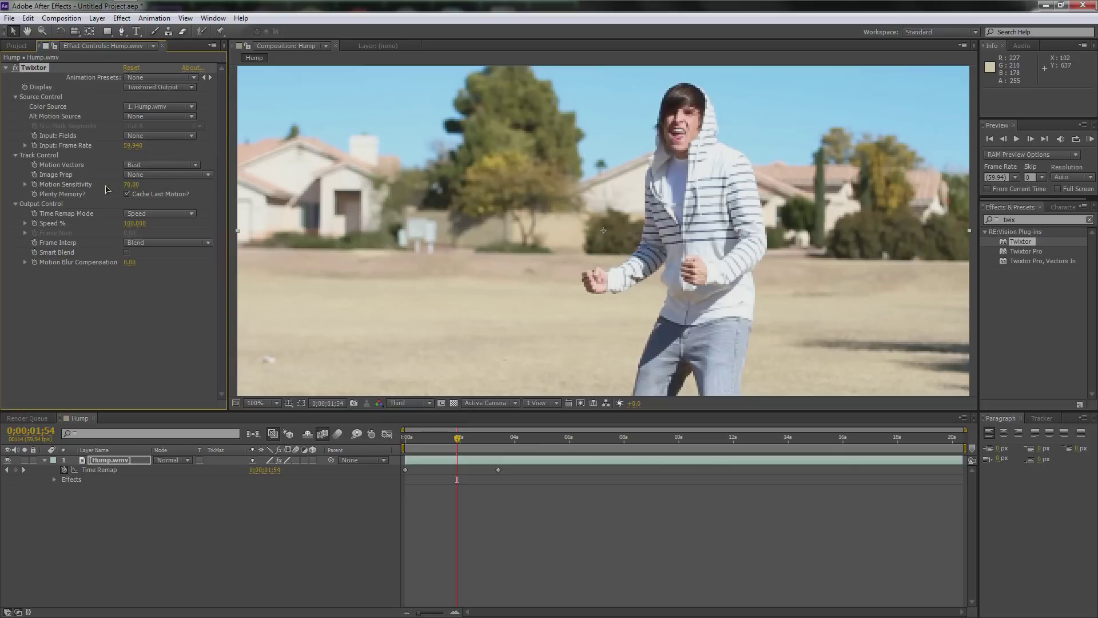
Step: Set Twixtor's Motion Sensitivity to 100 and its Frame Interp to Motion Weighted Blend
{"action": "left_click_drag", "start_coordinate": [131, 185], "coordinate": [234, 193]}
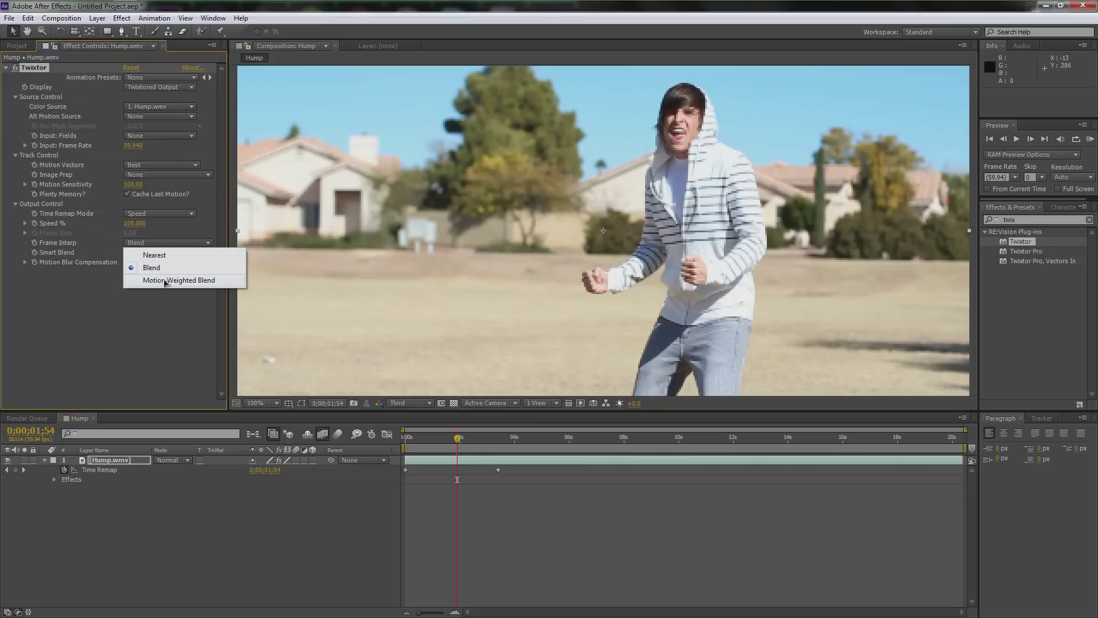
{"action": "left_click", "coordinate": [160, 279]}
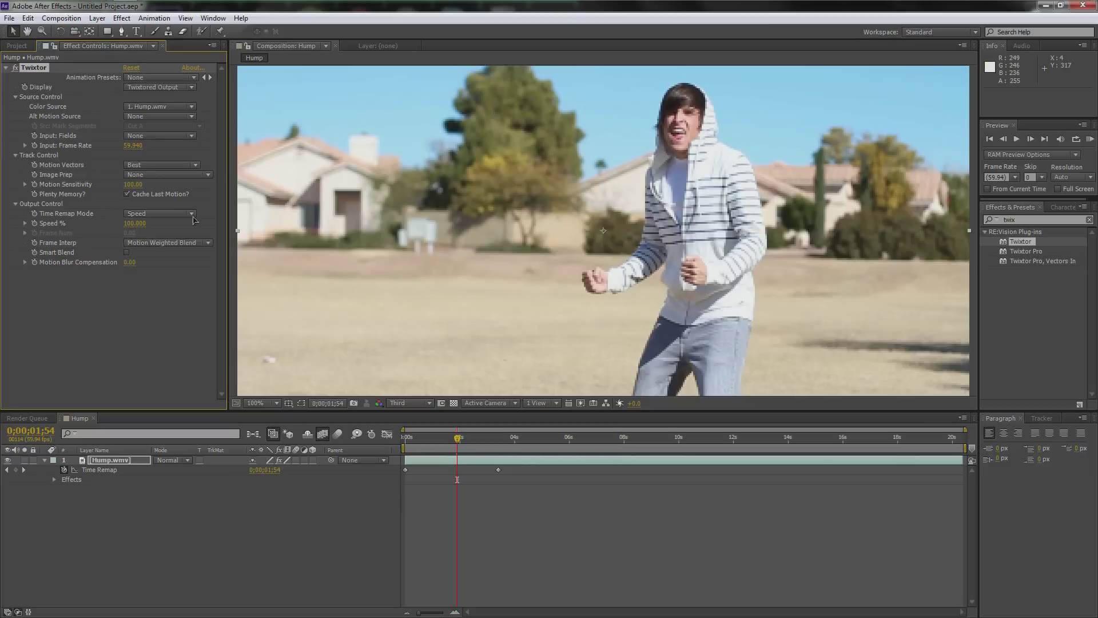
{"action": "left_click", "coordinate": [148, 243]}
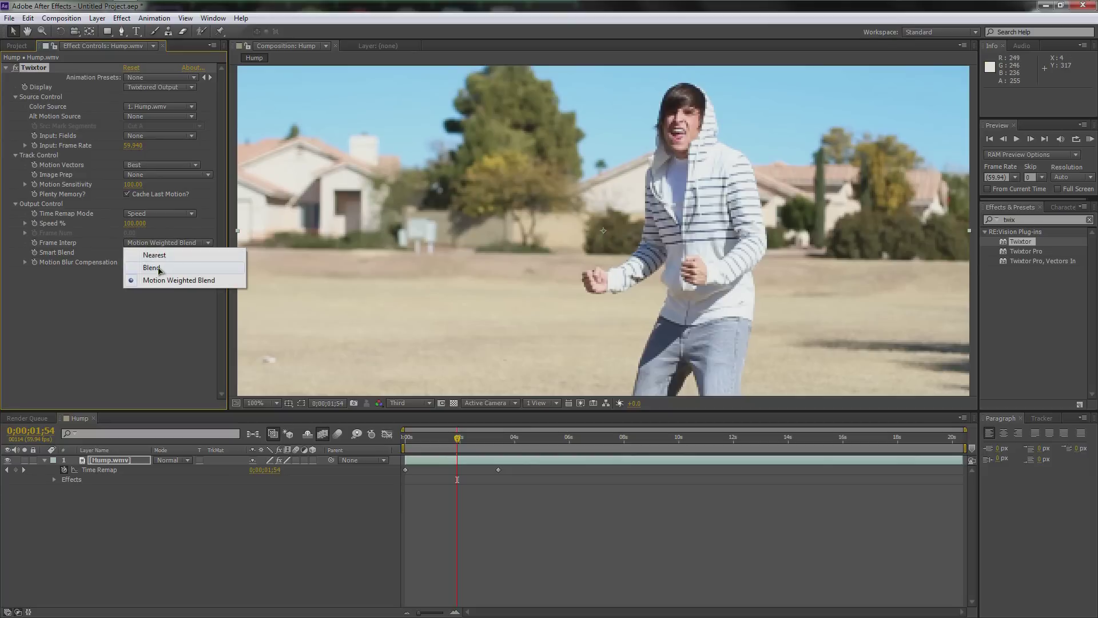
{"action": "left_click", "coordinate": [525, 183]}
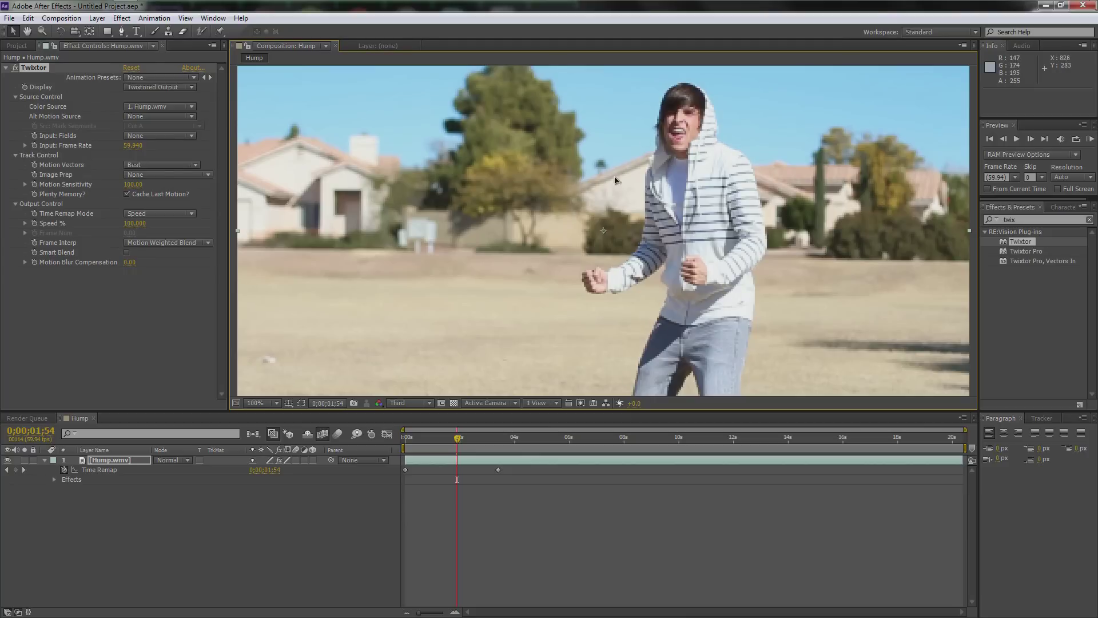
{"action": "left_click", "coordinate": [148, 244]}
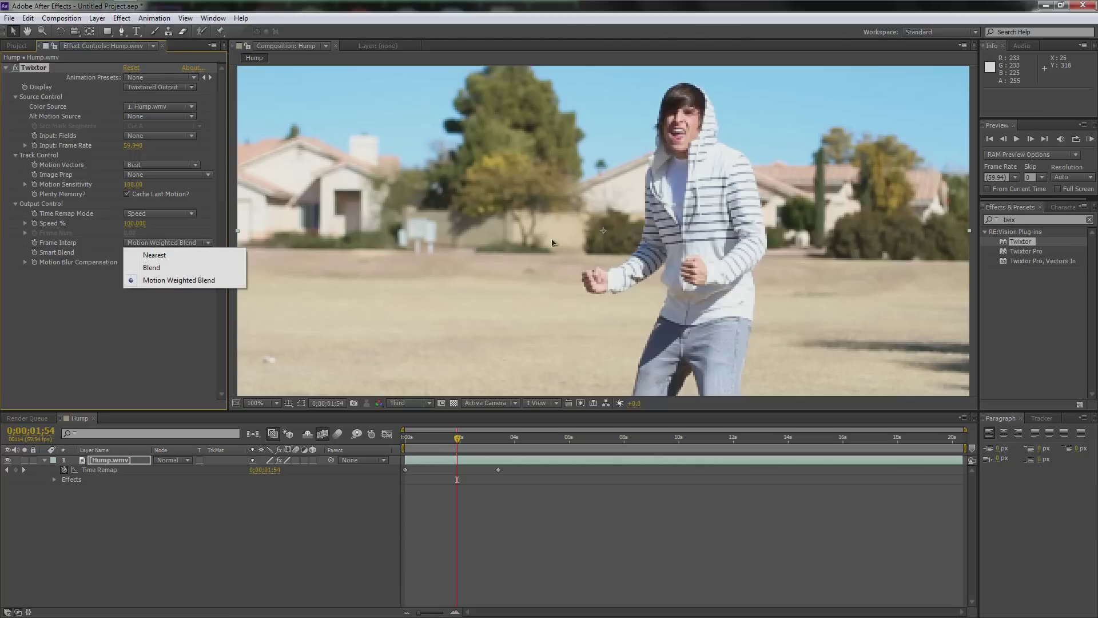
{"action": "left_click", "coordinate": [716, 195]}
{"action": "left_click", "coordinate": [150, 244]}
{"action": "left_click", "coordinate": [183, 331]}
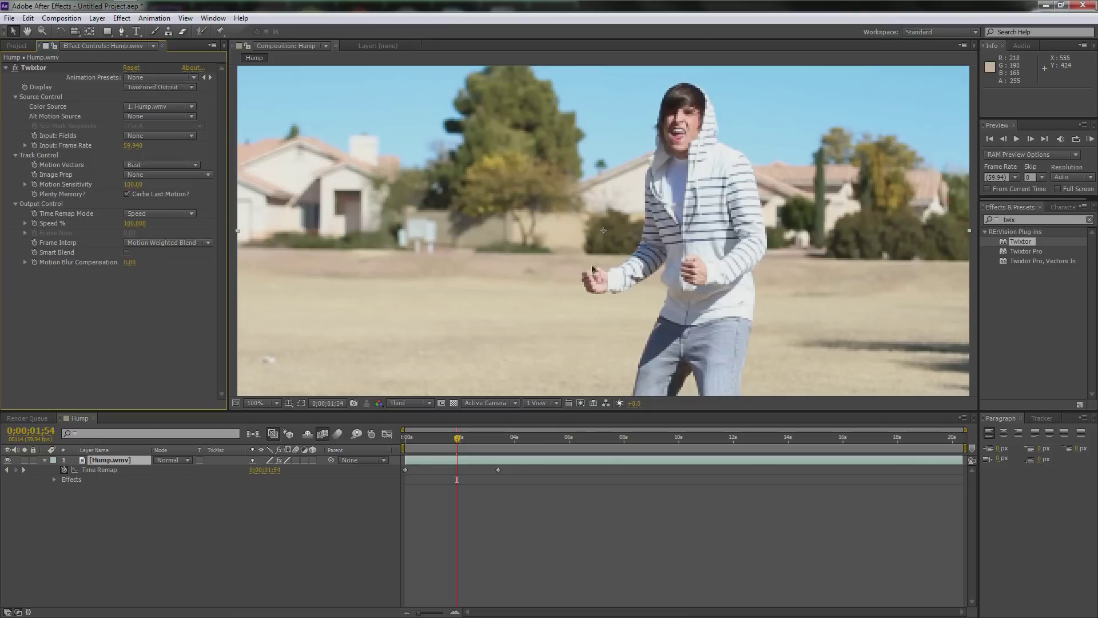
Step: Enable Twixtor's Smart Blend and set Motion Blur Compensation to 1.2
{"action": "left_click", "coordinate": [127, 253]}
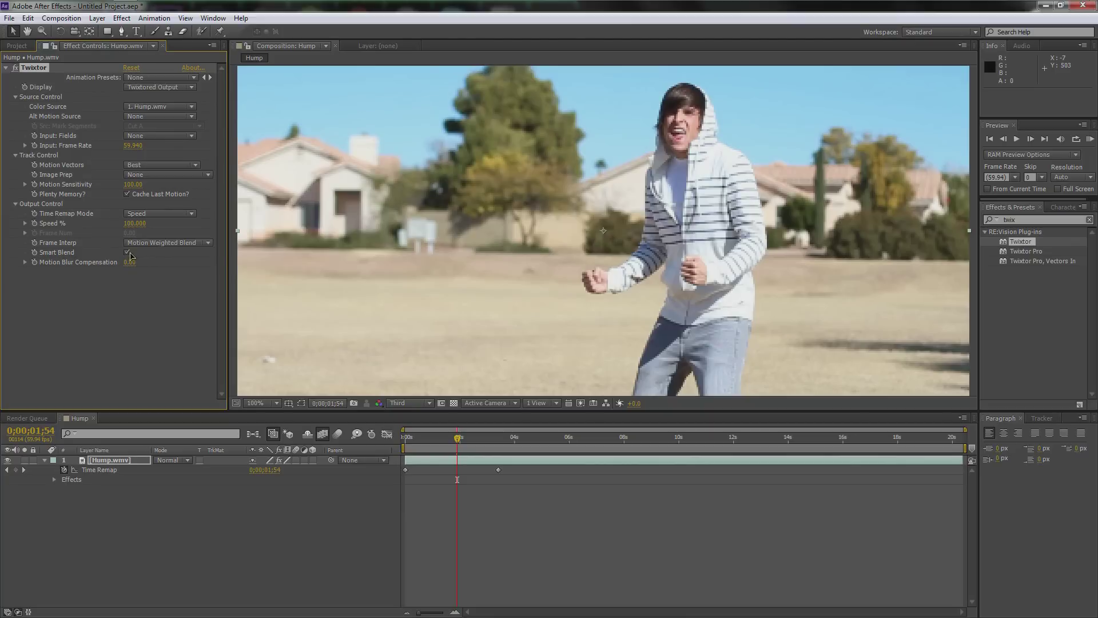
{"action": "left_click", "coordinate": [131, 263]}
{"action": "type", "text": "1.2"}
{"action": "key", "text": "Return"}
{"action": "left_click", "coordinate": [403, 403]}
{"action": "left_click", "coordinate": [405, 404]}
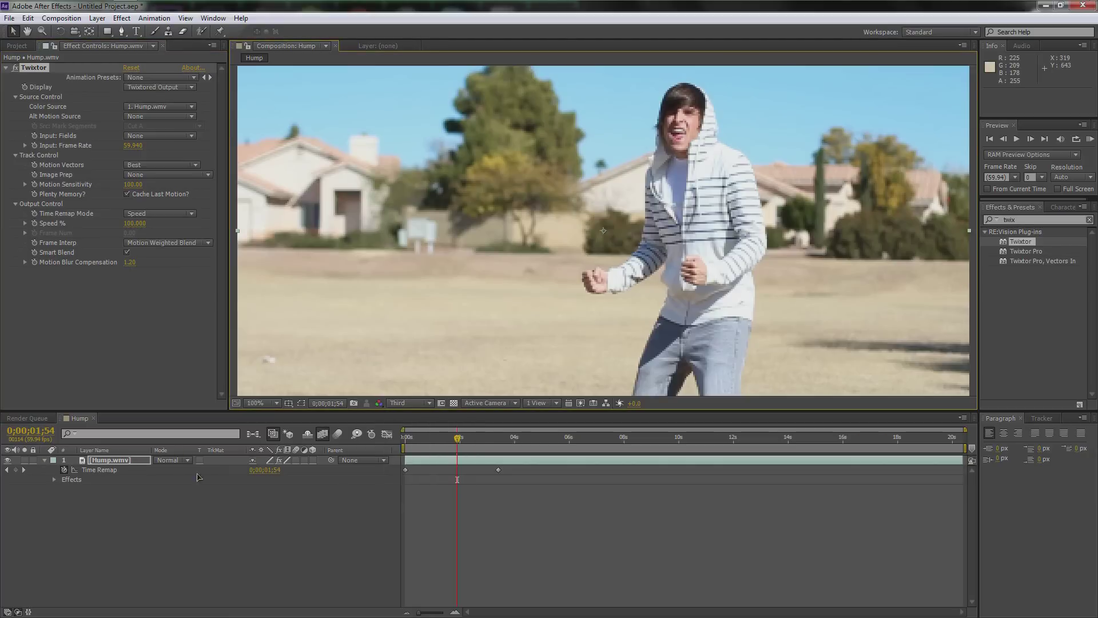
Step: Reveal Twixtor's Output Control properties under the Hump.wmv layer and start keyframing Speed % at 0;00;01;54 with a value of 100
{"action": "left_click", "coordinate": [46, 461]}
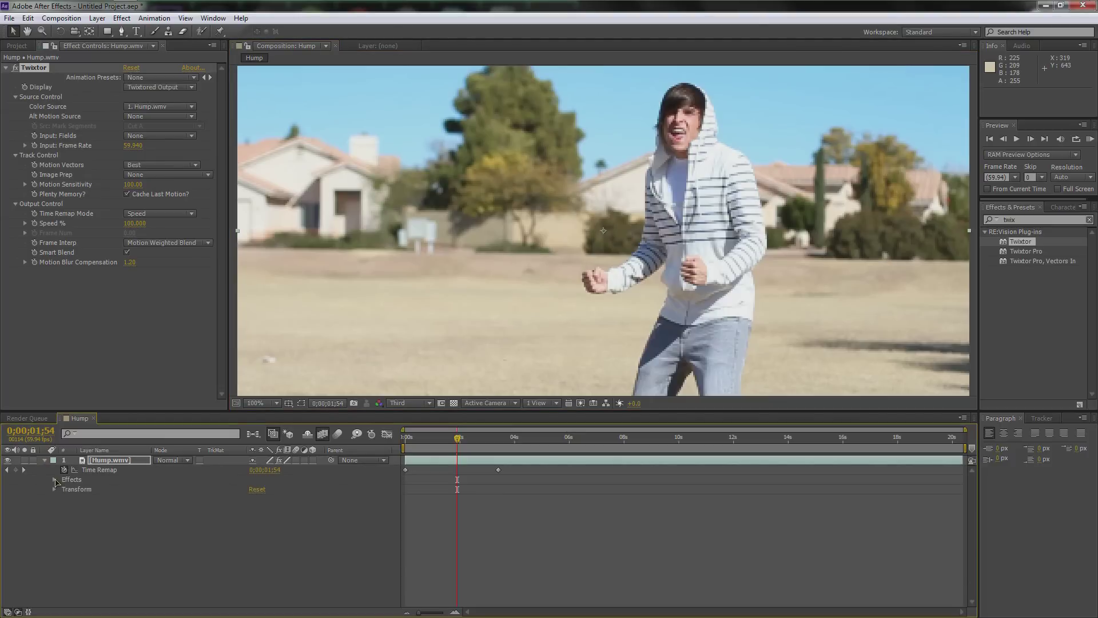
{"action": "left_click", "coordinate": [54, 480]}
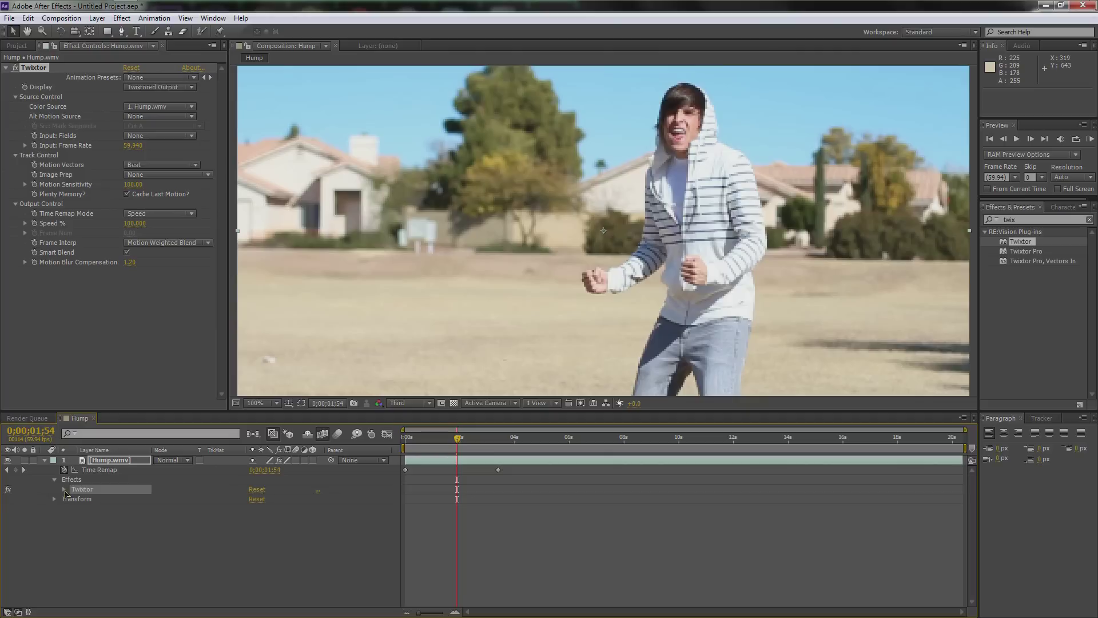
{"action": "left_click", "coordinate": [64, 490]}
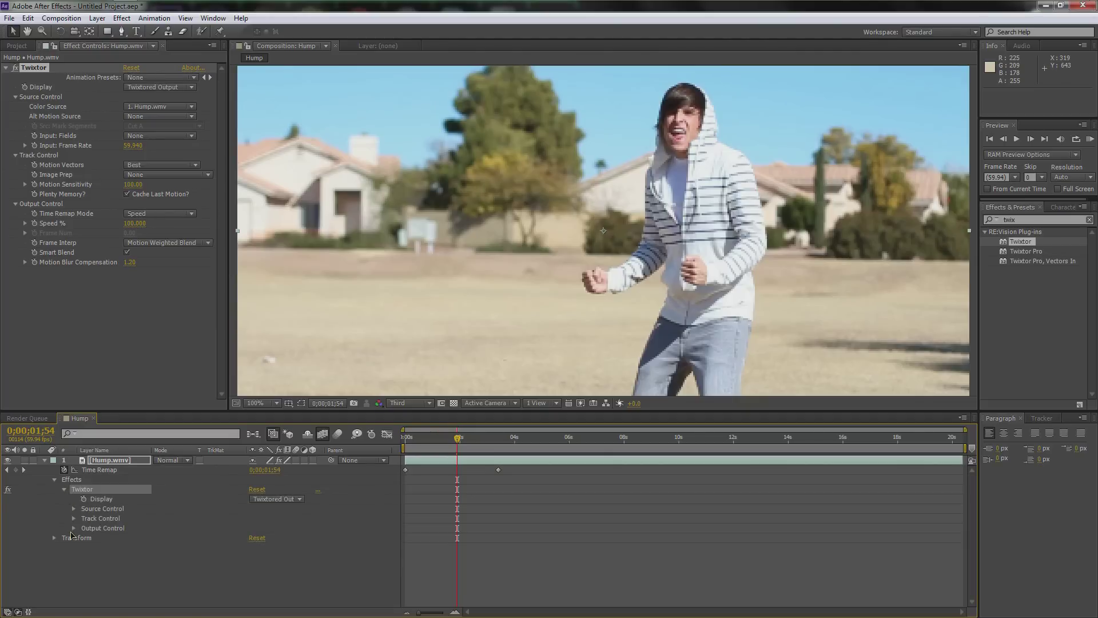
{"action": "left_click", "coordinate": [73, 528]}
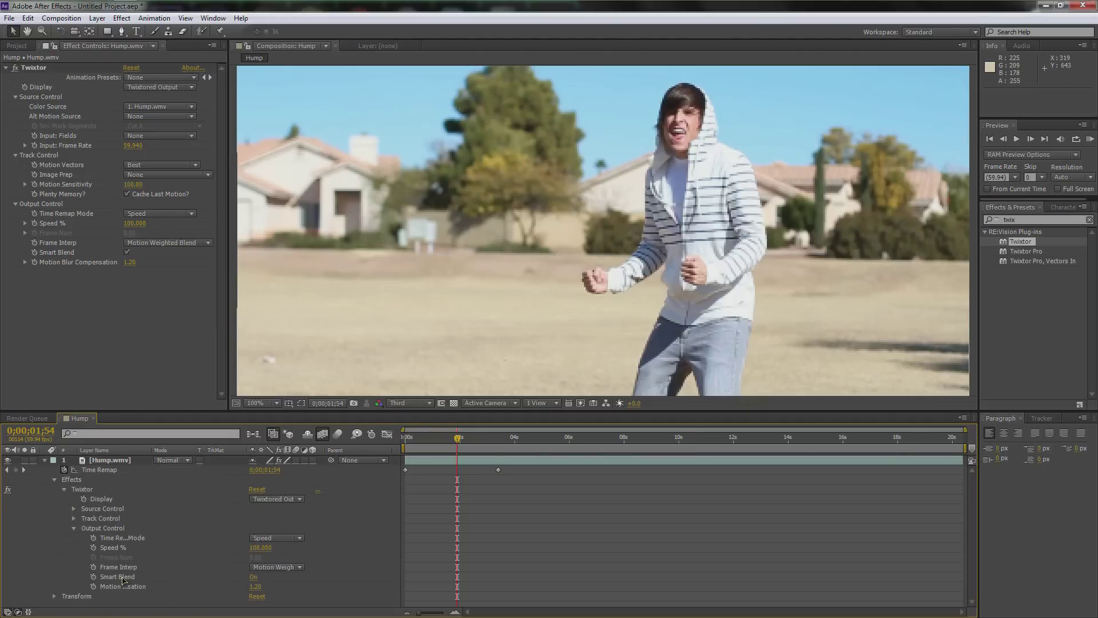
{"action": "left_click", "coordinate": [121, 548]}
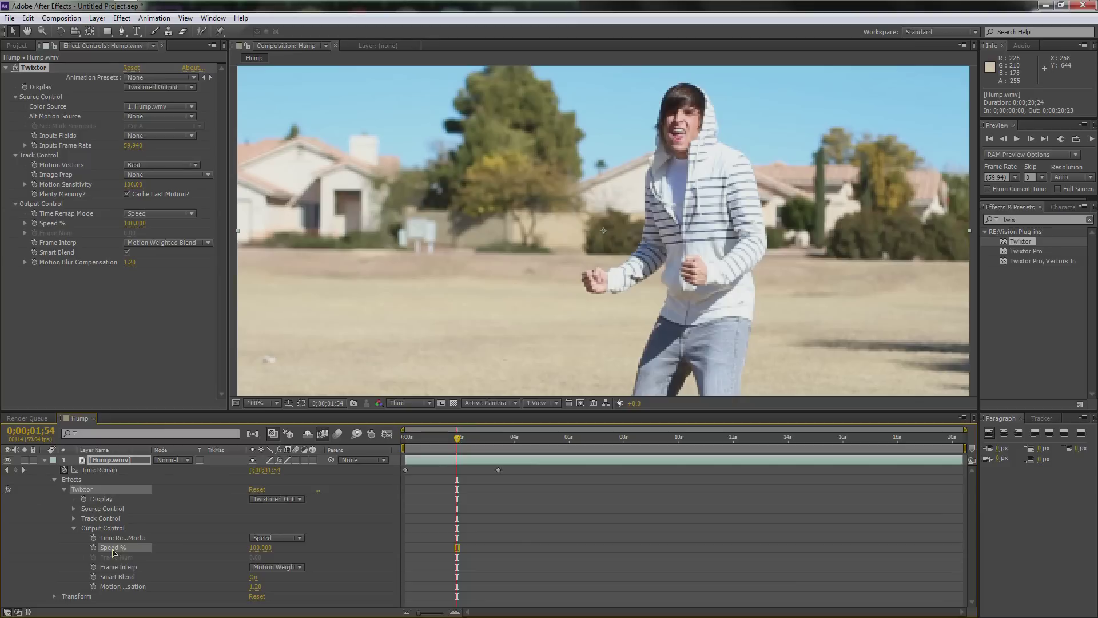
{"action": "left_click", "coordinate": [93, 548]}
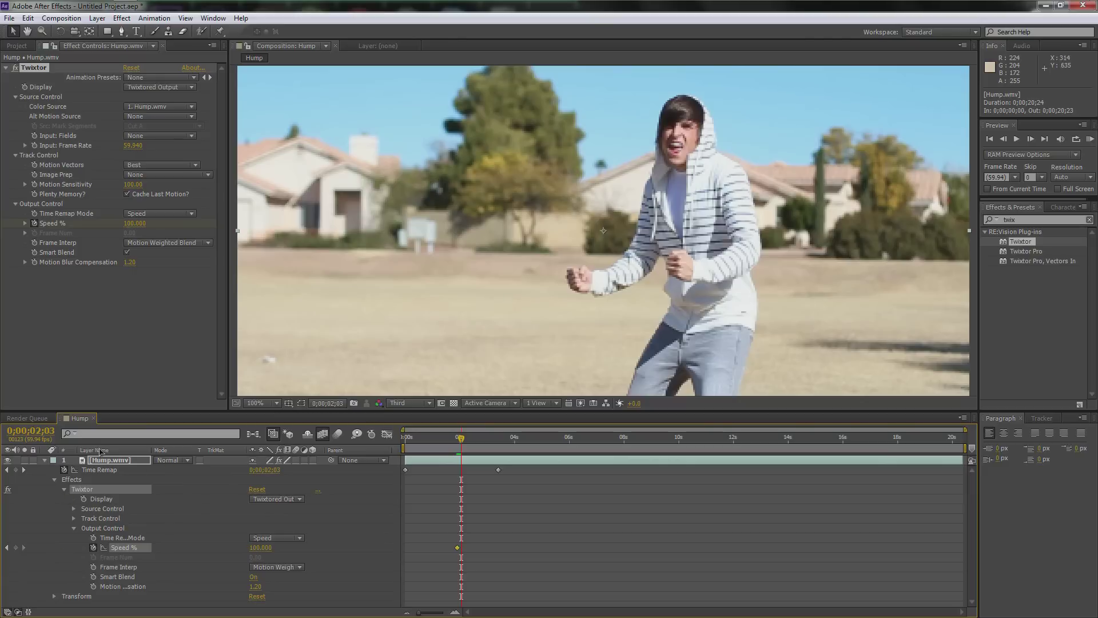
Step: Keyframe Twixtor's Speed % at 5 at 0;00;02;03 and hold that value with another keyframe at 0;00;10;07
{"action": "left_click", "coordinate": [252, 548]}
{"action": "type", "text": "5"}
{"action": "key", "text": "Return"}
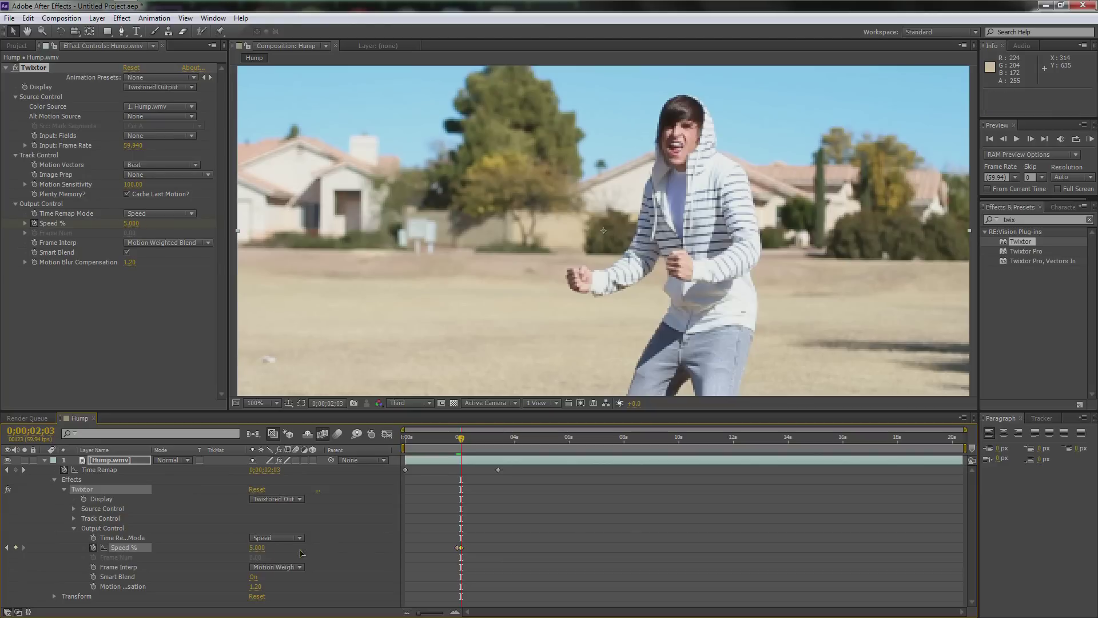
{"action": "left_click_drag", "start_coordinate": [461, 443], "coordinate": [682, 458]}
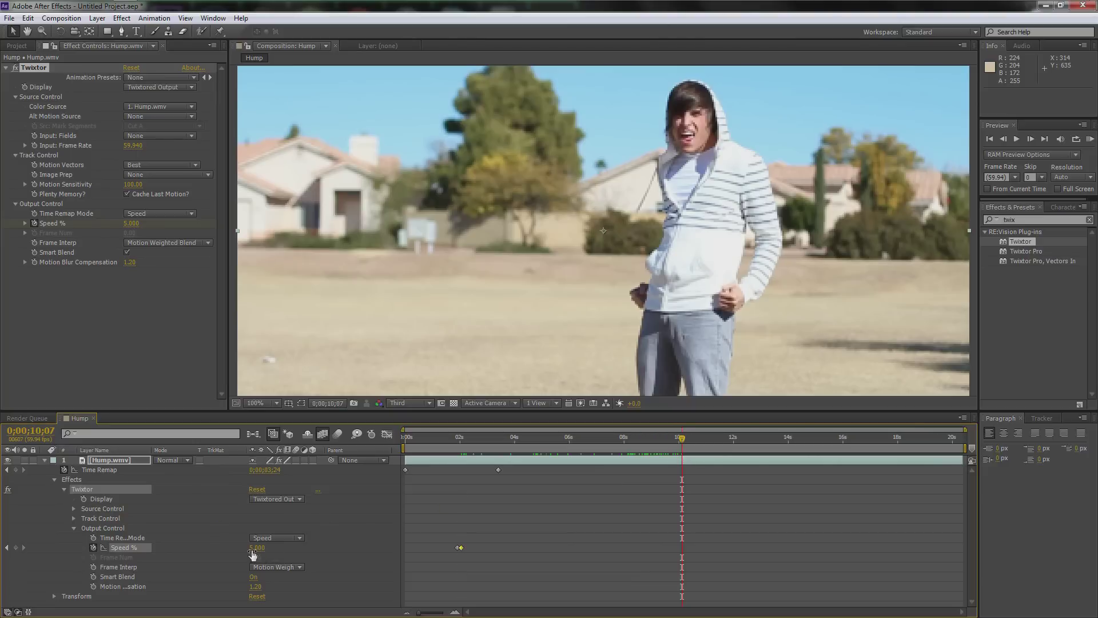
{"action": "left_click", "coordinate": [16, 549]}
Step: Keyframe Twixtor's Speed % at 100 at 0;00;10;22
{"action": "key", "text": "Page_Down"}
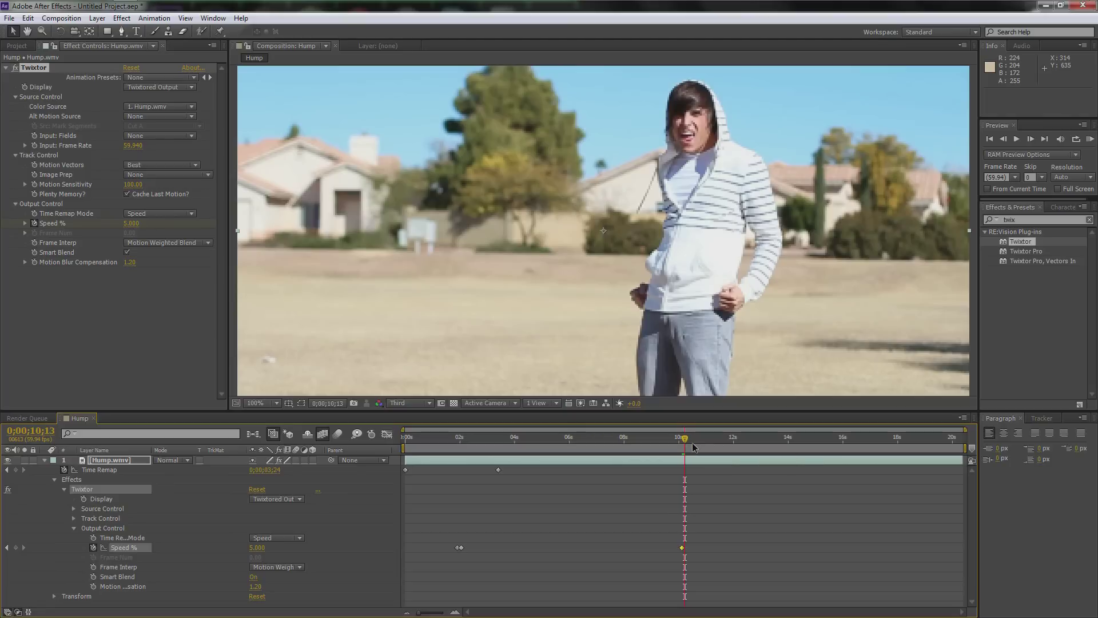
{"action": "key", "text": "Page_Down"}
{"action": "key", "text": "Page_Down"}
{"action": "key", "text": "Page_Down"}
{"action": "key", "text": "Page_Down"}
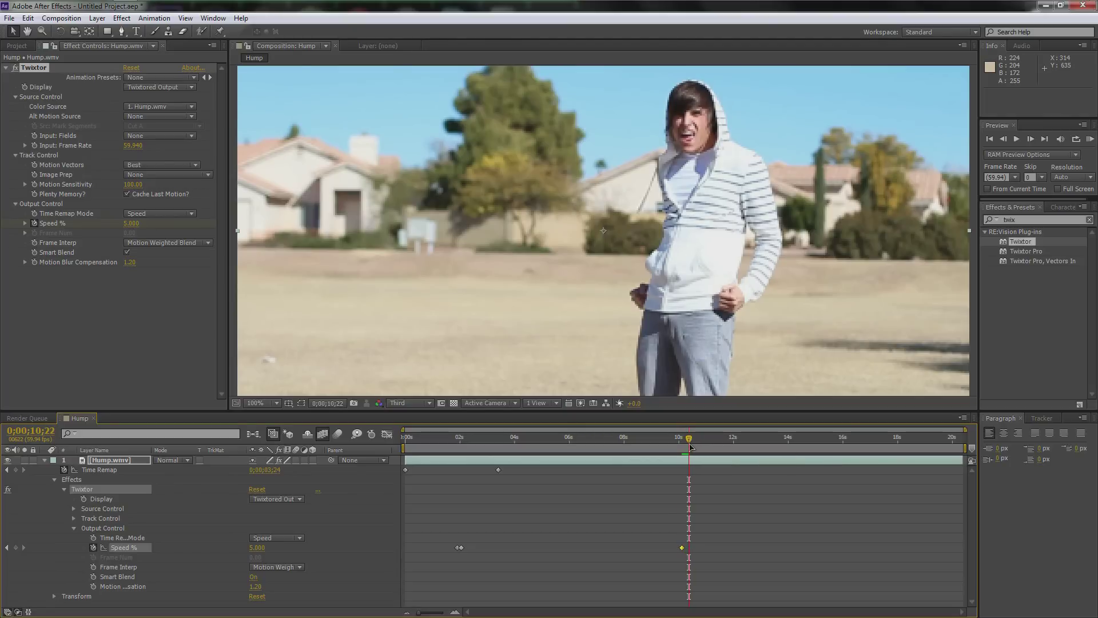
{"action": "left_click", "coordinate": [256, 548]}
{"action": "key", "text": "Return"}
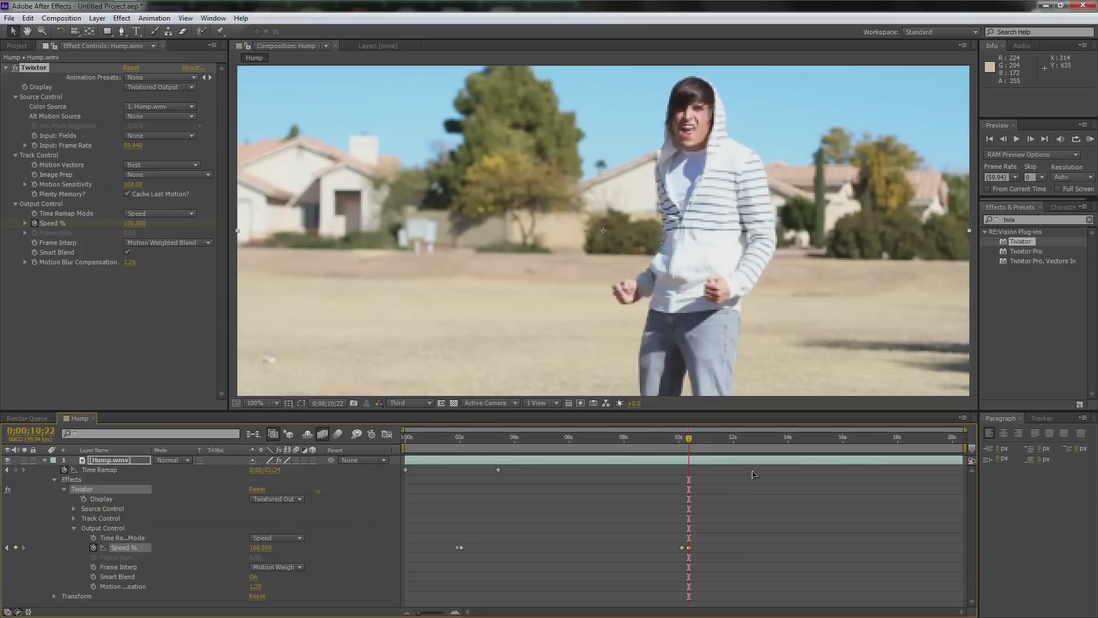
Step: End the work area at 0;00;11;06 and trim the Hump composition to it
{"action": "left_click_drag", "start_coordinate": [691, 441], "coordinate": [714, 447]}
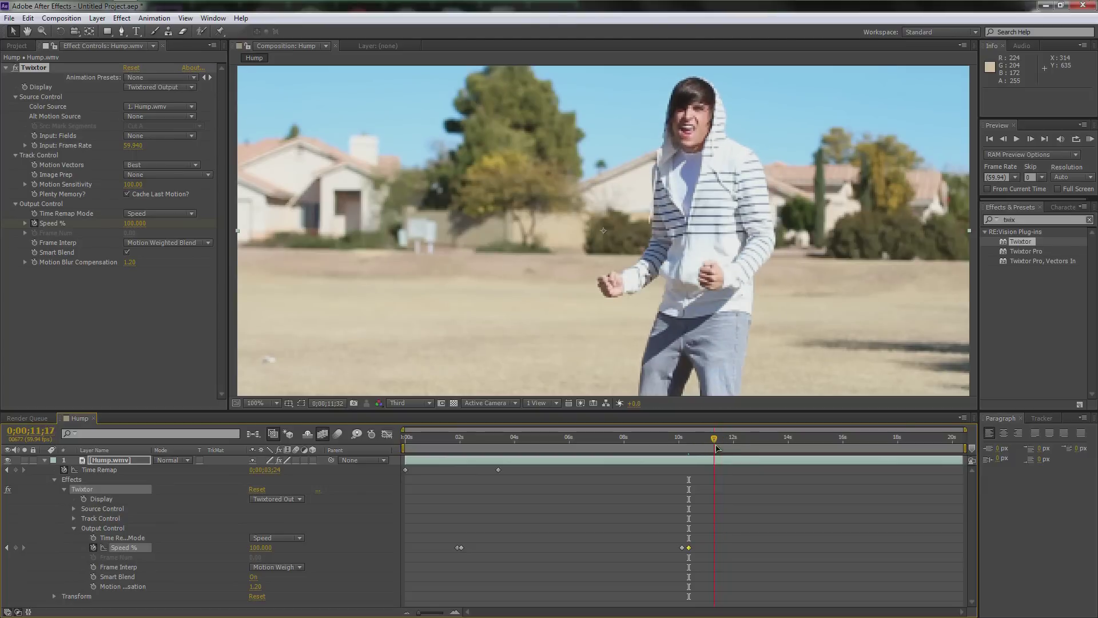
{"action": "left_click_drag", "start_coordinate": [966, 448], "coordinate": [713, 449]}
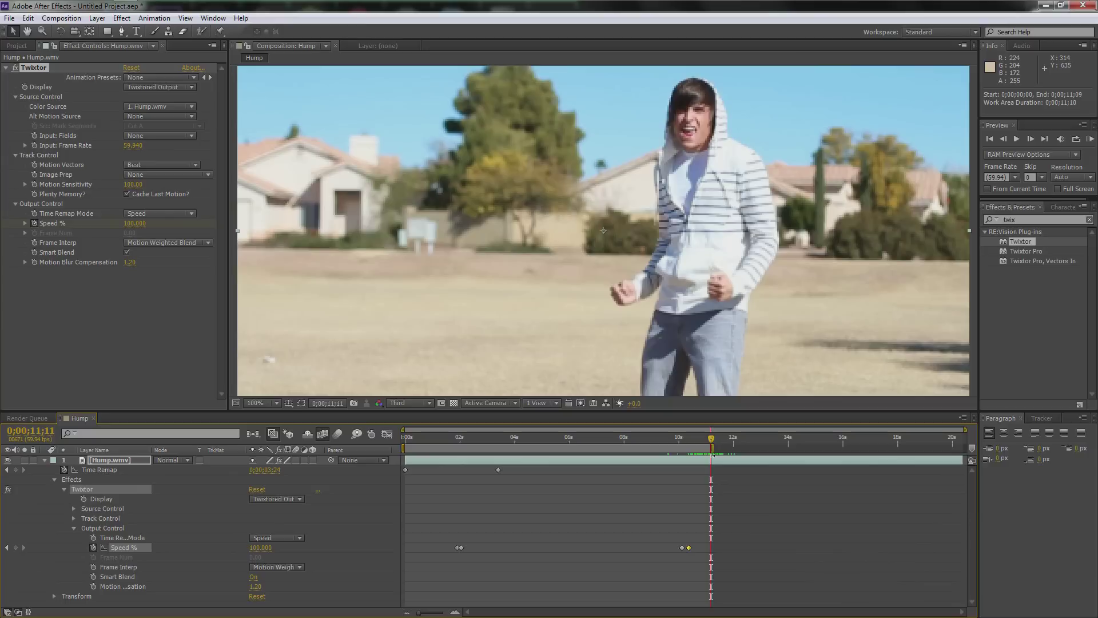
{"action": "right_click", "coordinate": [700, 449]}
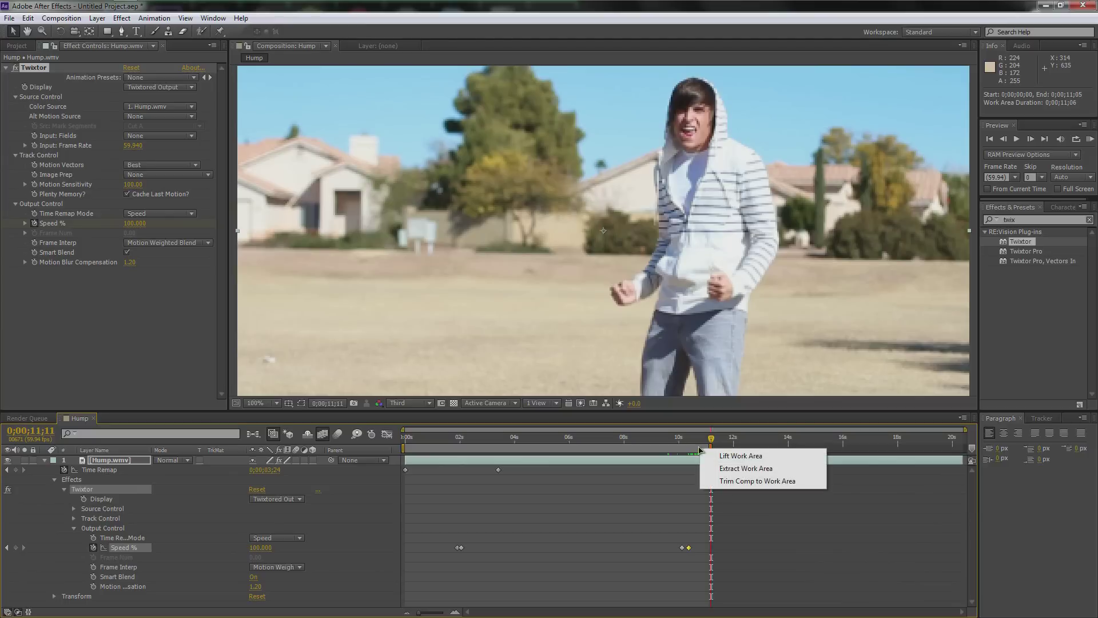
{"action": "left_click", "coordinate": [730, 483]}
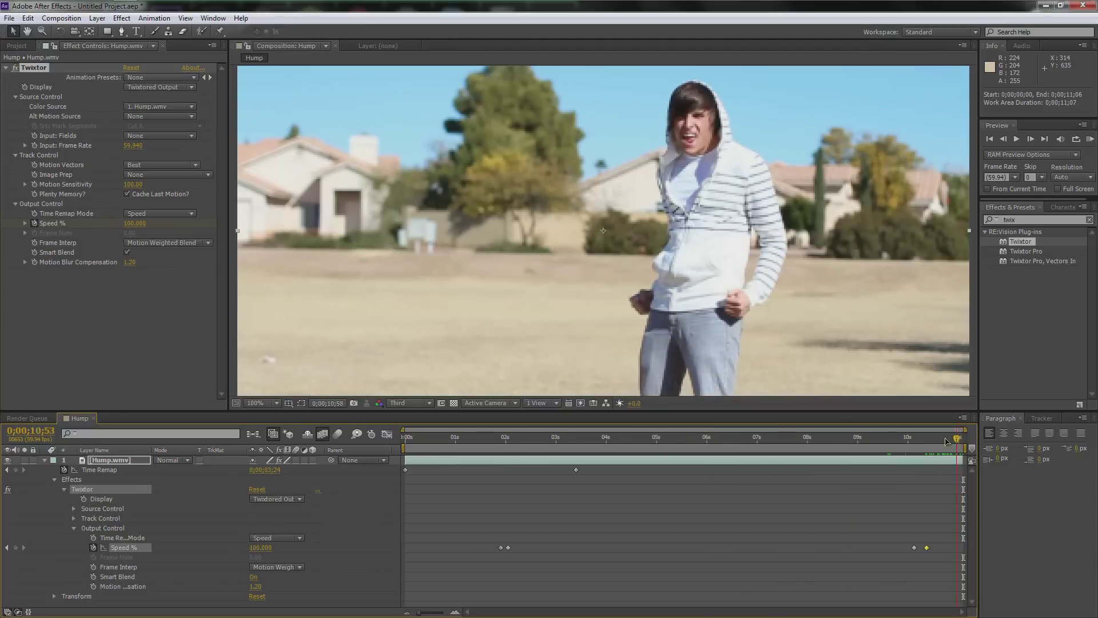
Step: Set the preview resolution to Full and play a RAM preview of the Hump composition
{"action": "left_click", "coordinate": [963, 438]}
{"action": "left_click_drag", "start_coordinate": [966, 440], "coordinate": [770, 452]}
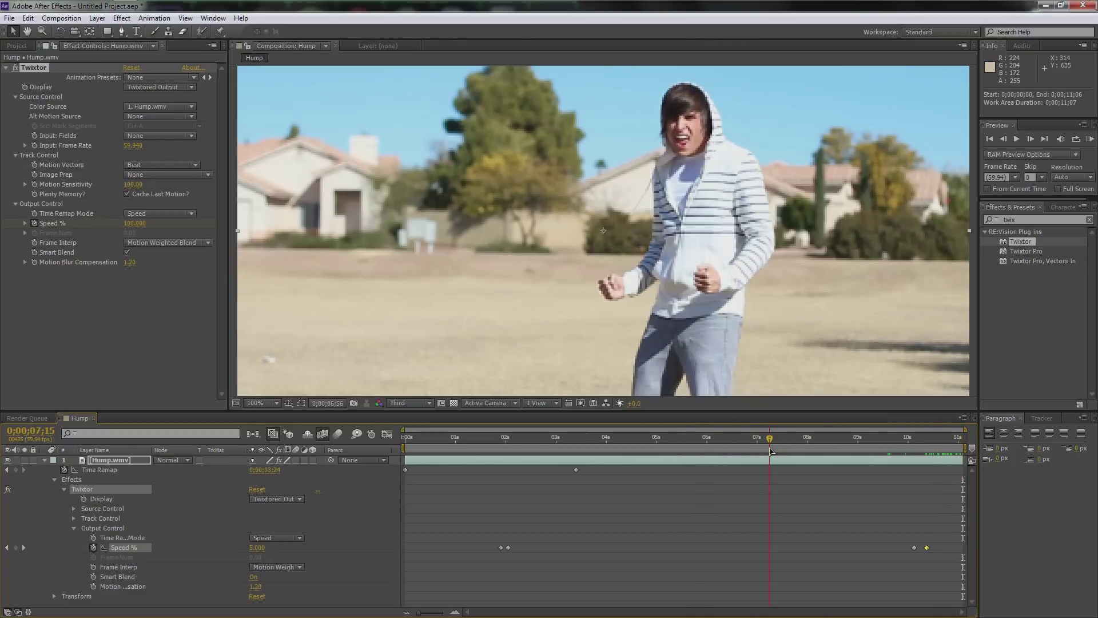
{"action": "left_click", "coordinate": [408, 403]}
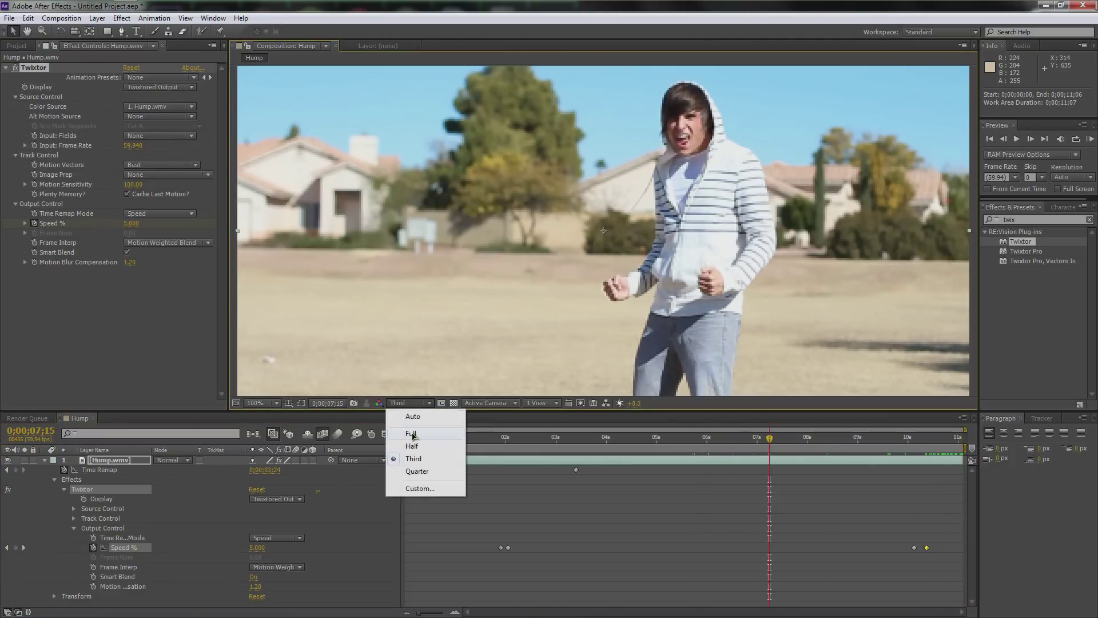
{"action": "left_click", "coordinate": [412, 435]}
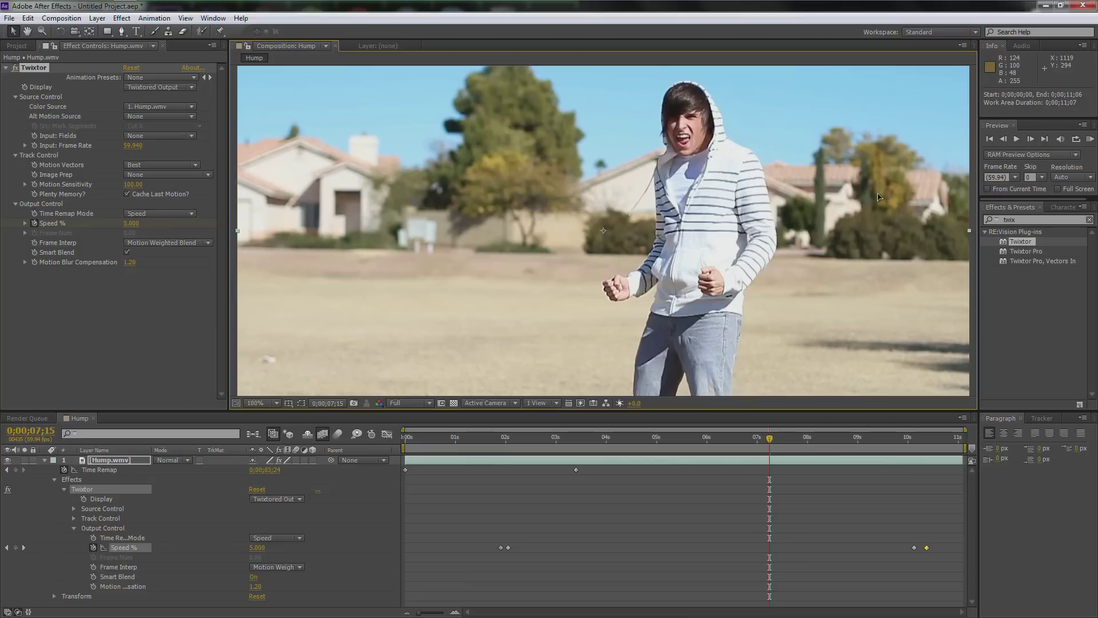
{"action": "key", "text": "KP_0"}
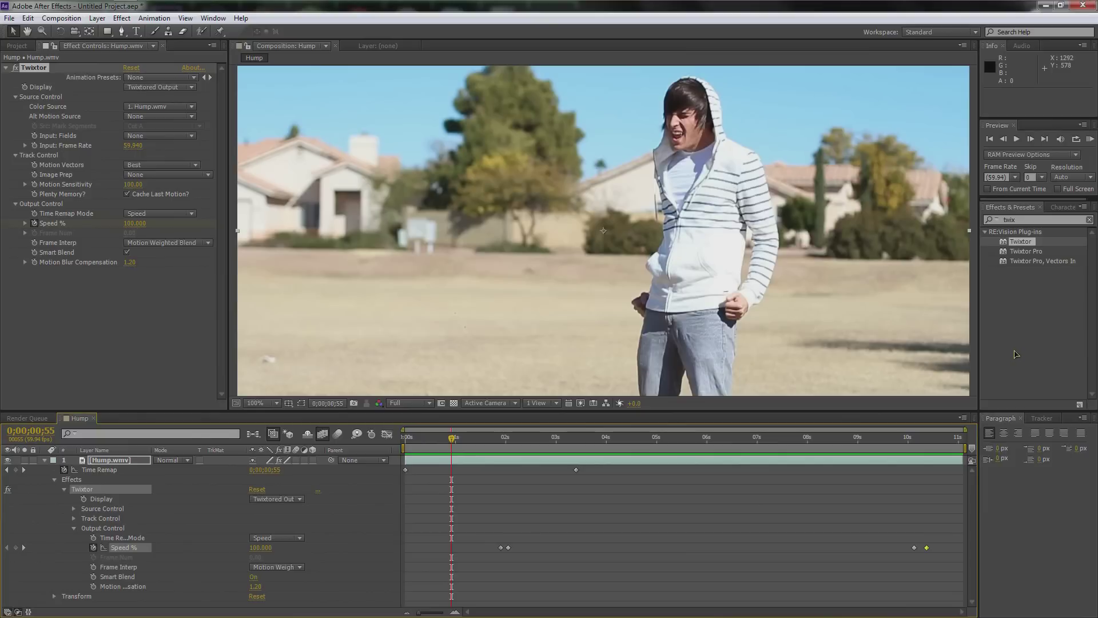
{"action": "key", "text": "KP_0"}
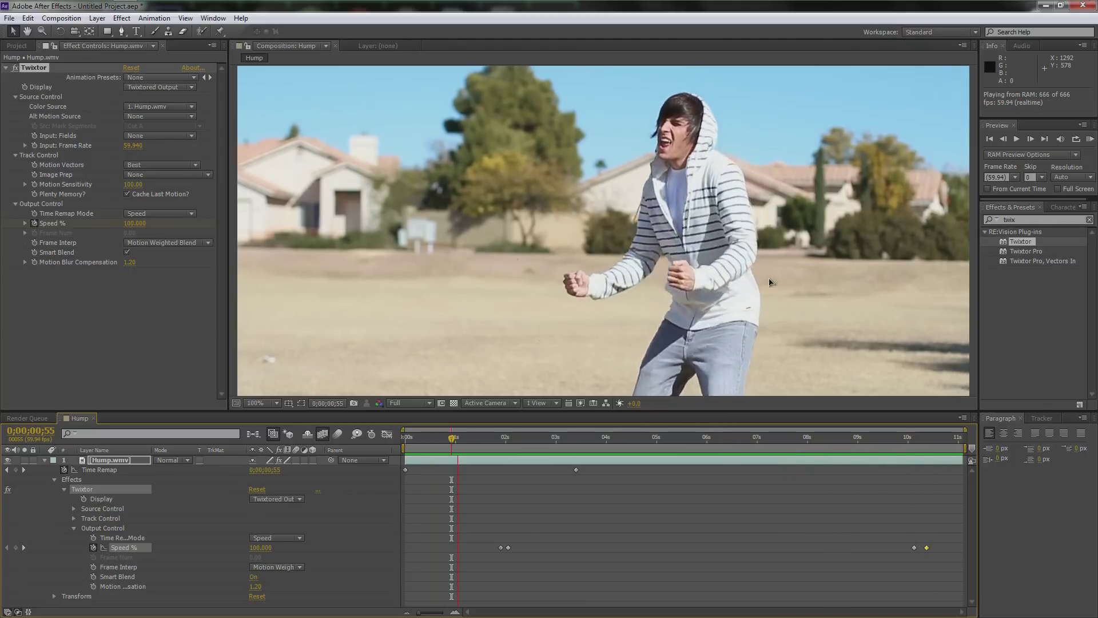
Step: Stop the RAM preview and fit the whole Hump frame in the composition viewer
{"action": "left_click", "coordinate": [798, 283]}
{"action": "key", "text": "comma"}
{"action": "key", "text": "comma"}
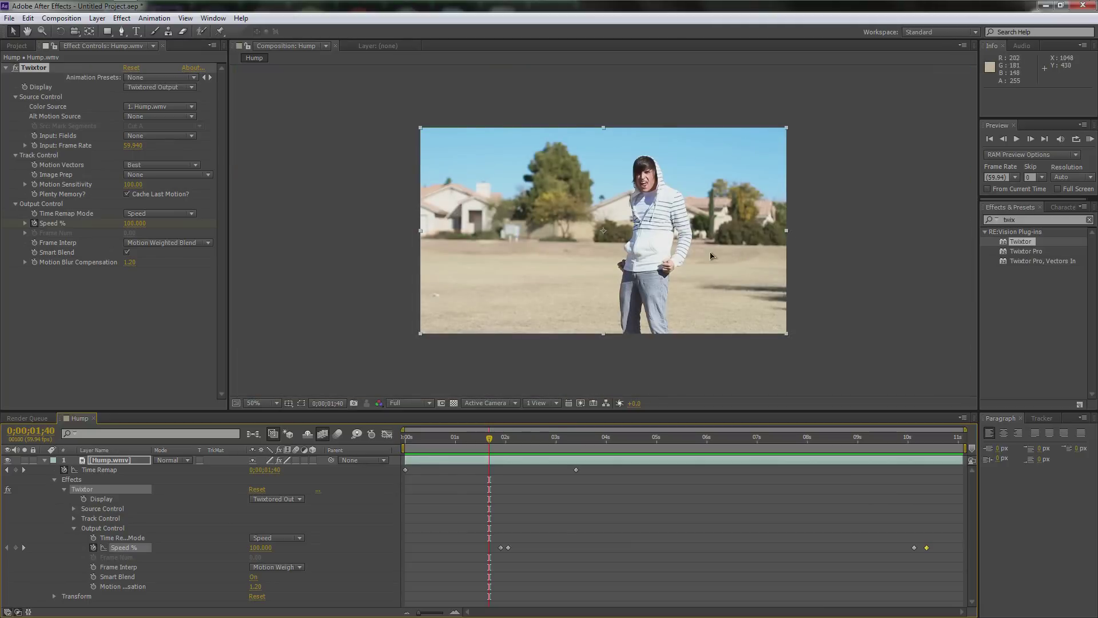
{"action": "key", "text": "period"}
{"action": "key", "text": "period"}
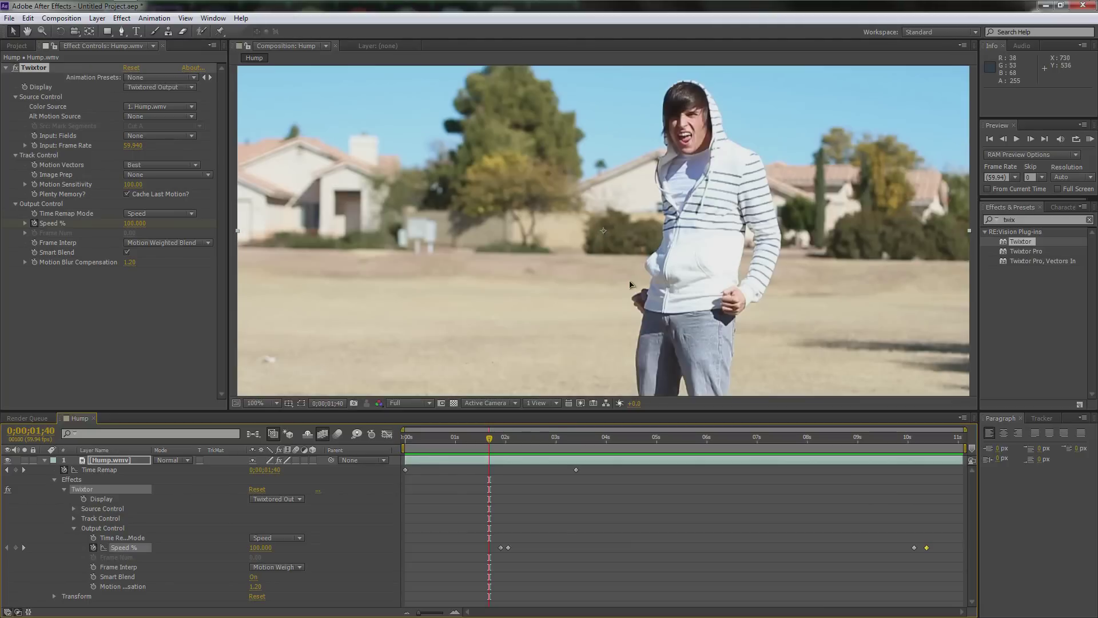
{"action": "left_click", "coordinate": [262, 404]}
{"action": "left_click", "coordinate": [276, 429]}
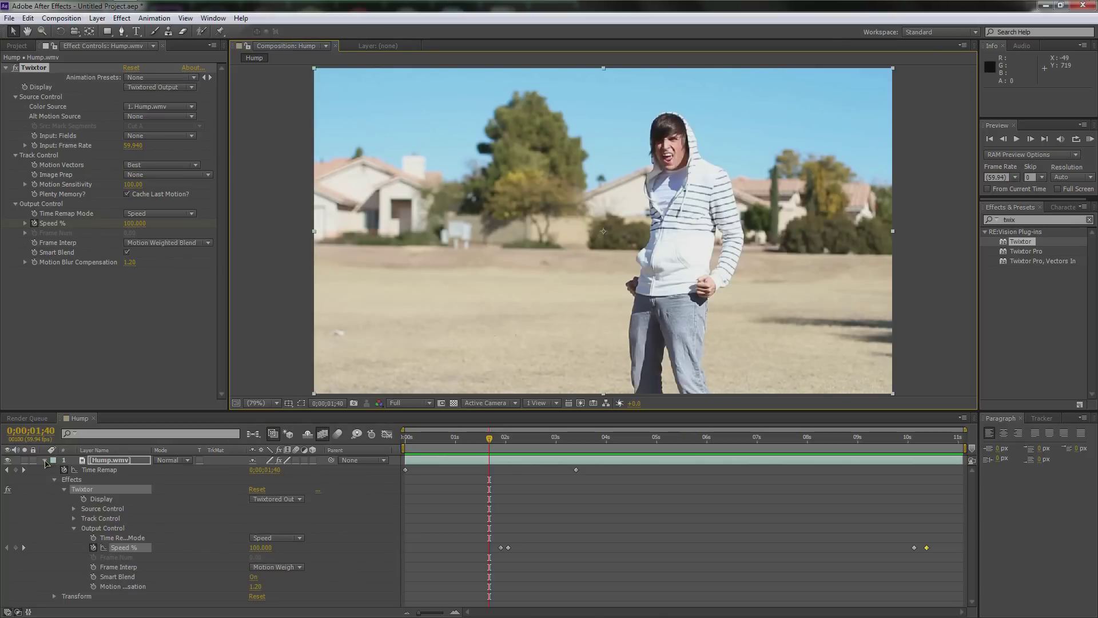
Step: Collapse the Hump.wmv layer's properties and add an adjustment layer named CC above it
{"action": "left_click", "coordinate": [44, 461]}
{"action": "left_click", "coordinate": [139, 500]}
{"action": "right_click", "coordinate": [134, 493]}
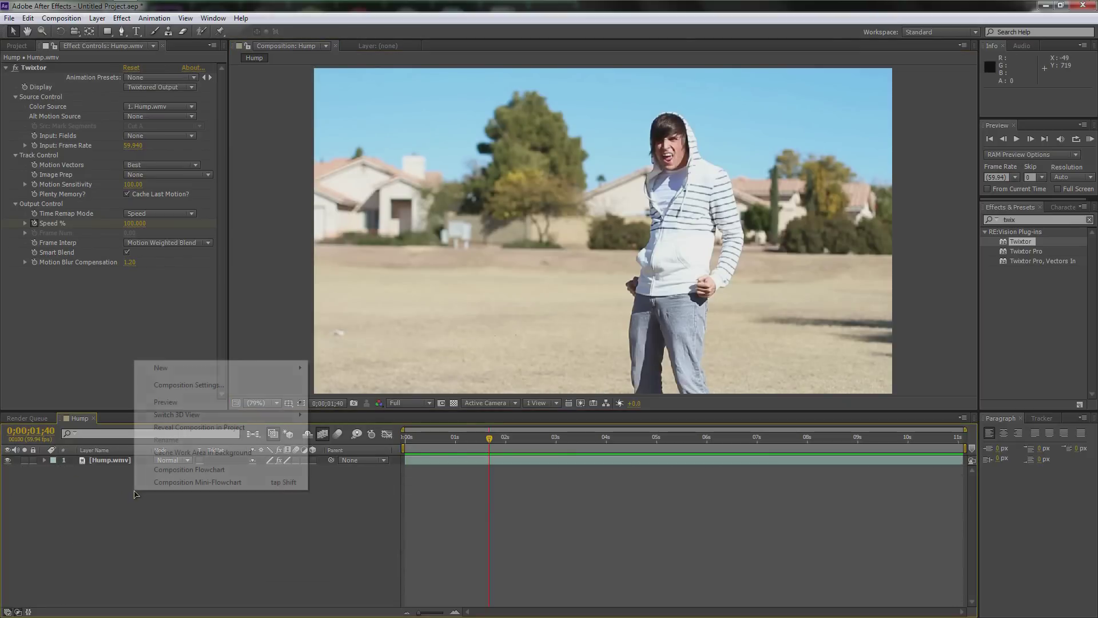
{"action": "mouse_move", "coordinate": [174, 368]}
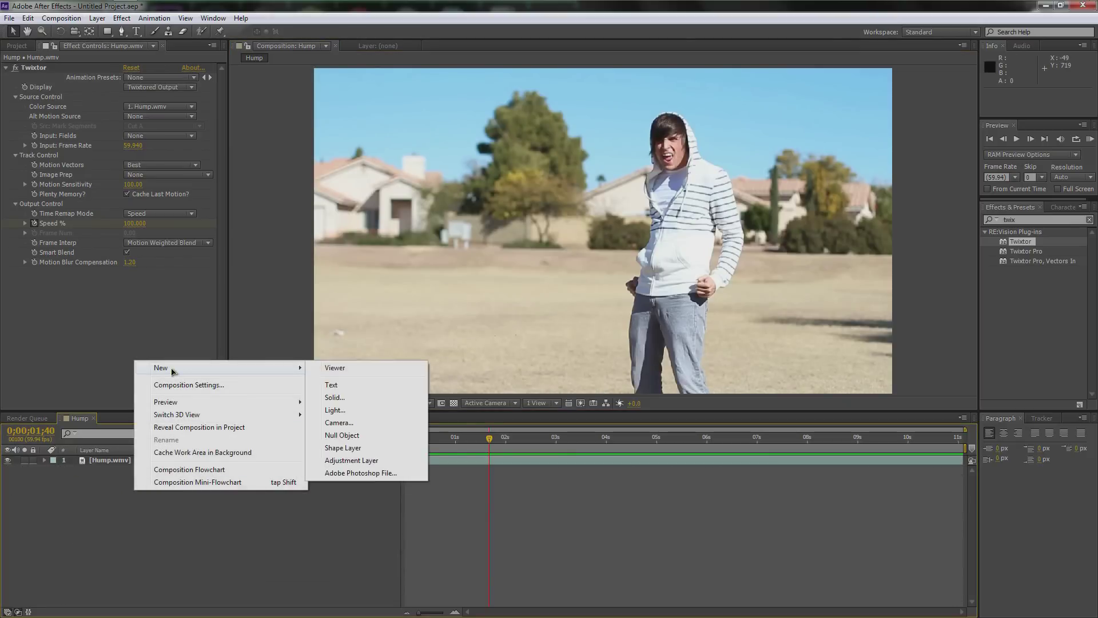
{"action": "left_click", "coordinate": [364, 462]}
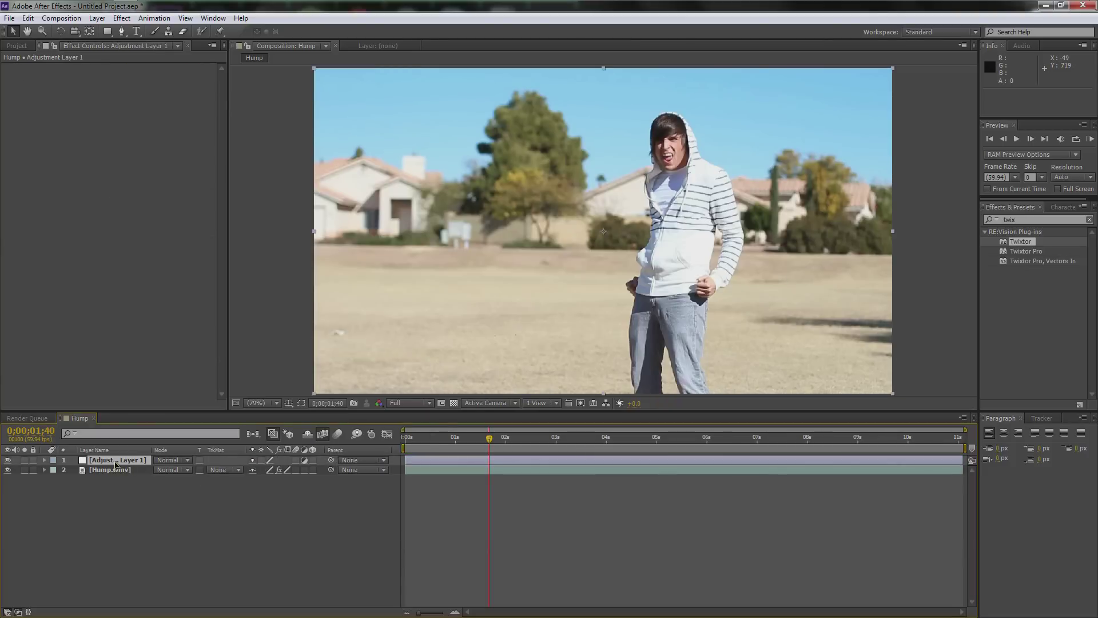
{"action": "key", "text": "Return"}
{"action": "type", "text": "CC"}
{"action": "key", "text": "Return"}
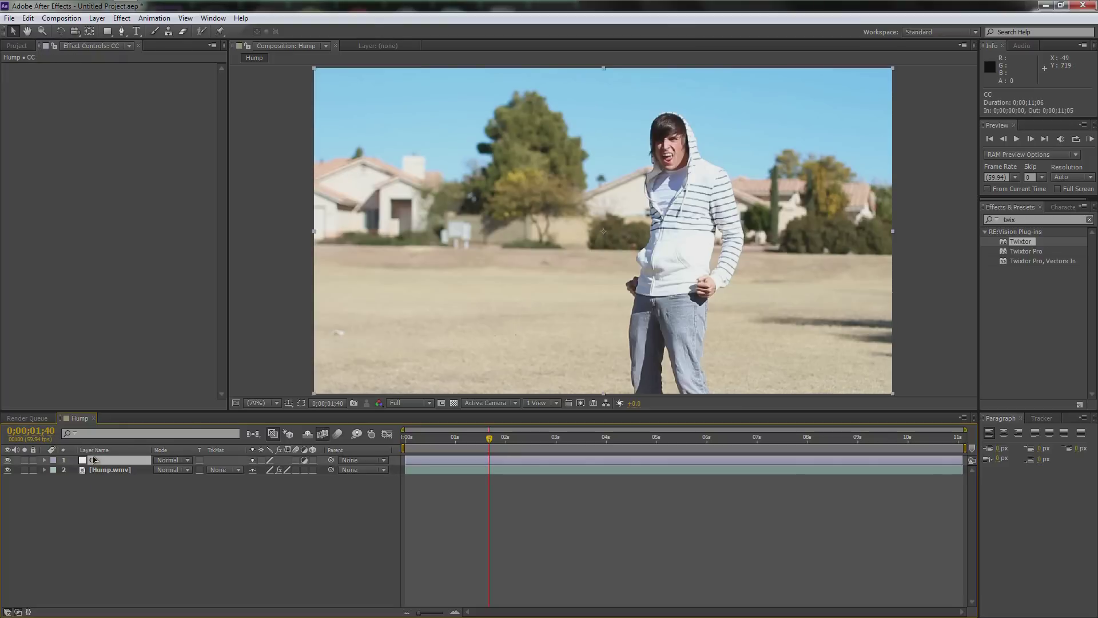
Step: Clear the effects search and apply Magic Bullet's MisFire Vignette to the CC layer
{"action": "left_click", "coordinate": [1090, 220]}
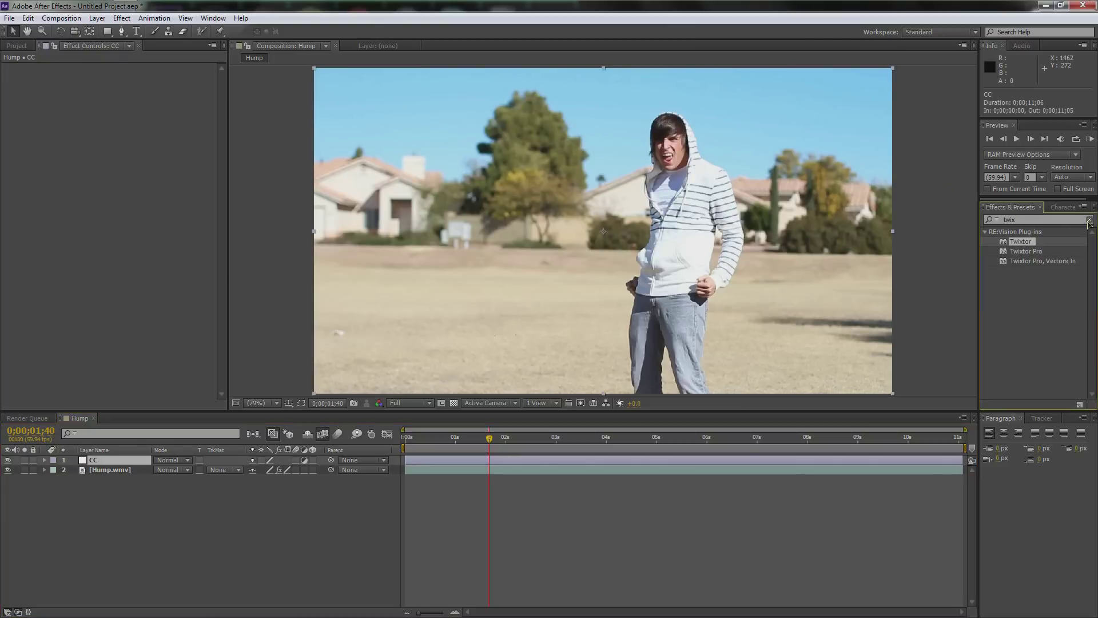
{"action": "left_click_drag", "start_coordinate": [1089, 267], "coordinate": [1086, 299]}
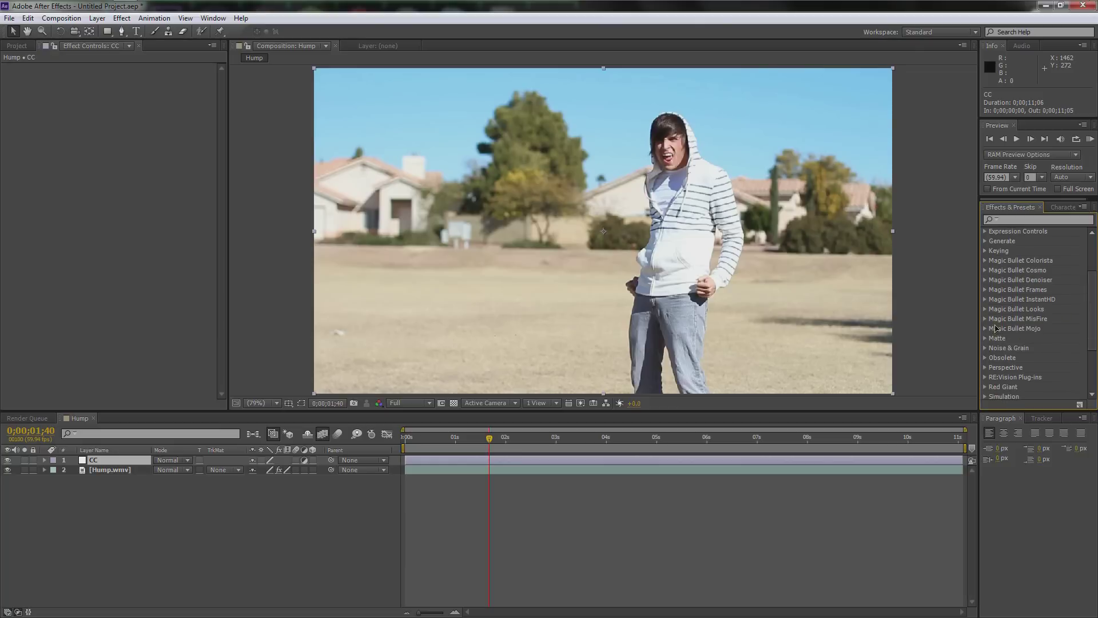
{"action": "left_click", "coordinate": [987, 329]}
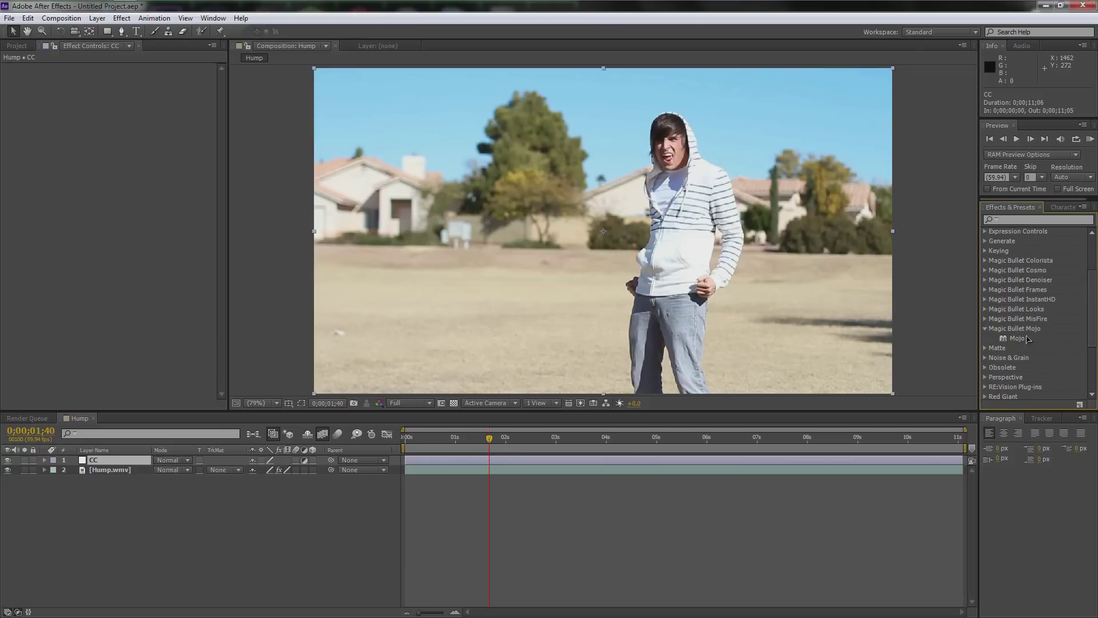
{"action": "left_click", "coordinate": [987, 329]}
{"action": "left_click", "coordinate": [986, 318]}
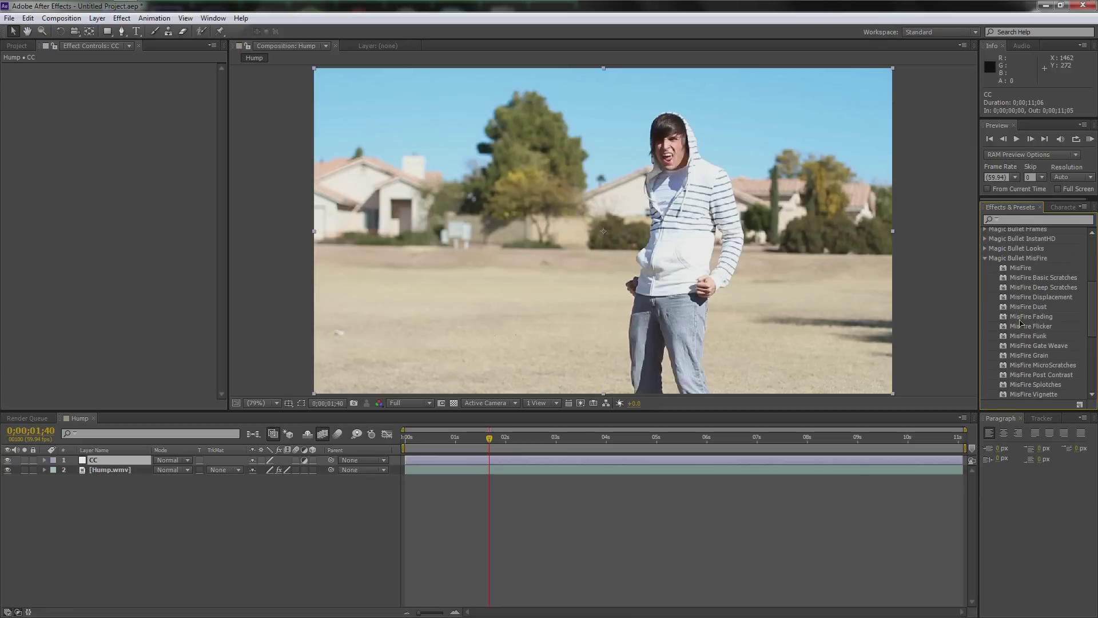
{"action": "scroll", "coordinate": [1058, 345], "scroll_direction": "down", "scroll_amount": 3}
{"action": "left_click_drag", "start_coordinate": [1035, 345], "coordinate": [114, 463]}
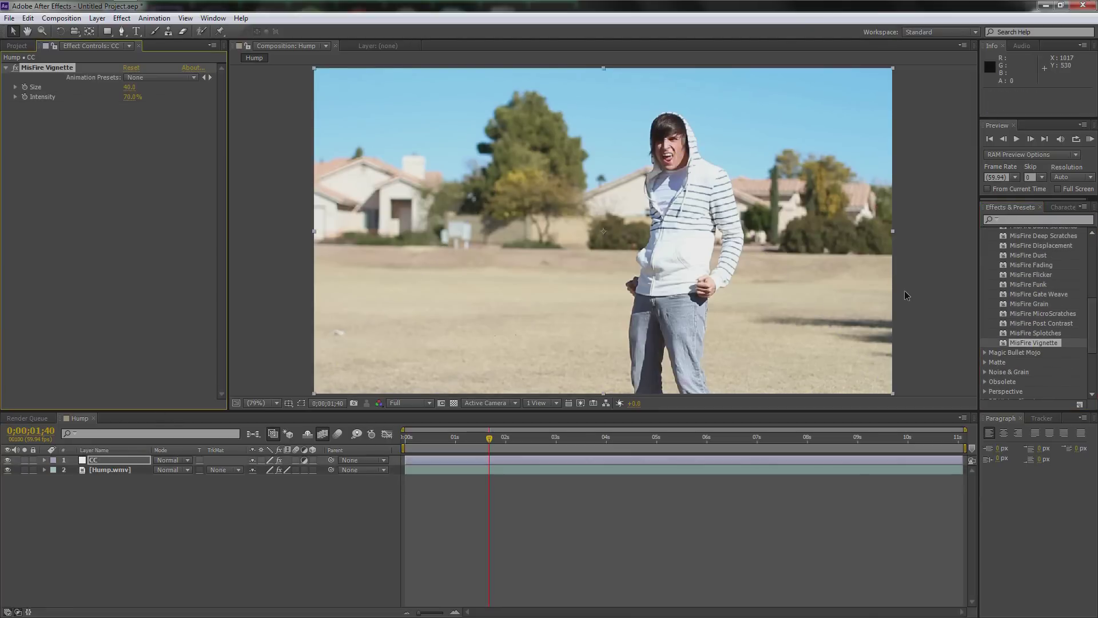
Step: Apply the Magic Bullet Looks effect to the CC layer and open its look editor with the preset looks
{"action": "scroll", "coordinate": [1031, 295], "scroll_direction": "up", "scroll_amount": 3}
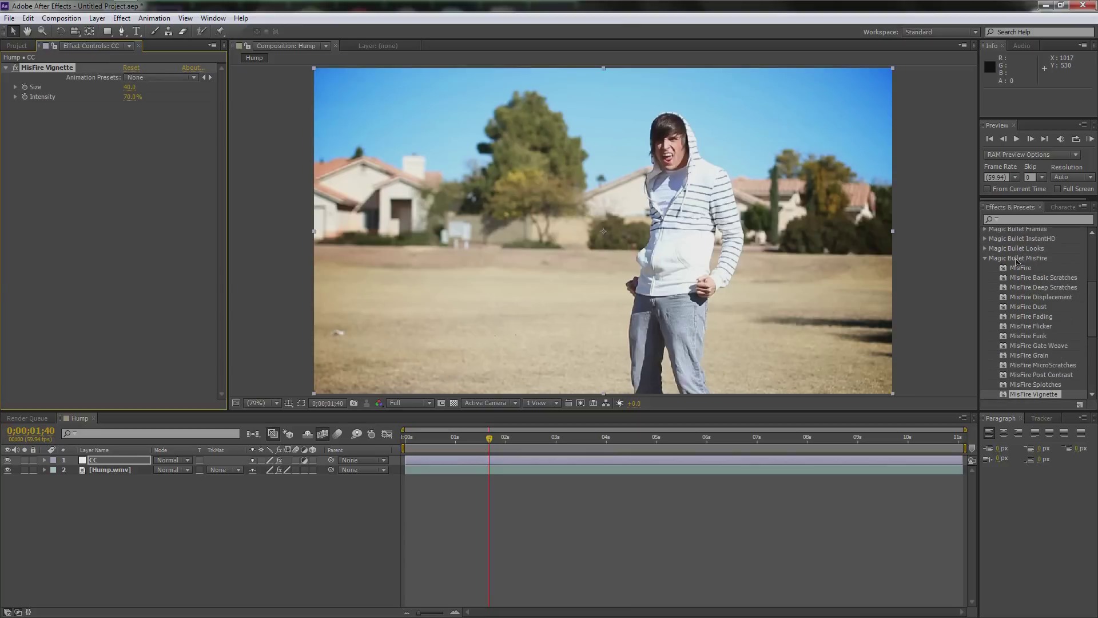
{"action": "left_click", "coordinate": [986, 248]}
{"action": "left_click_drag", "start_coordinate": [1019, 258], "coordinate": [100, 466]}
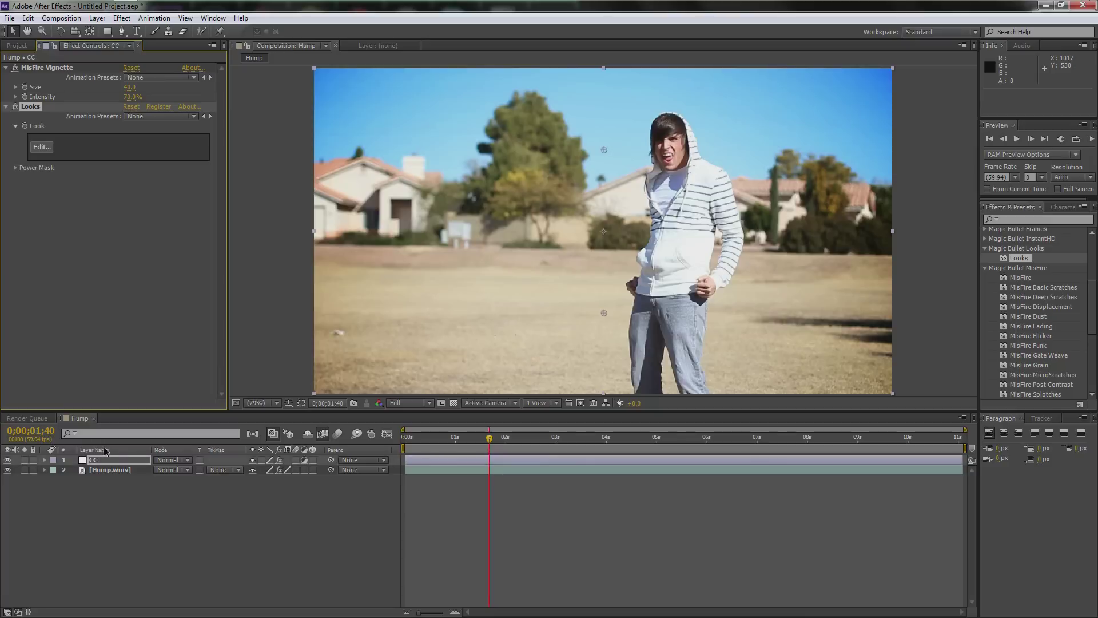
{"action": "left_click", "coordinate": [41, 148]}
{"action": "mouse_move", "coordinate": [83, 228]}
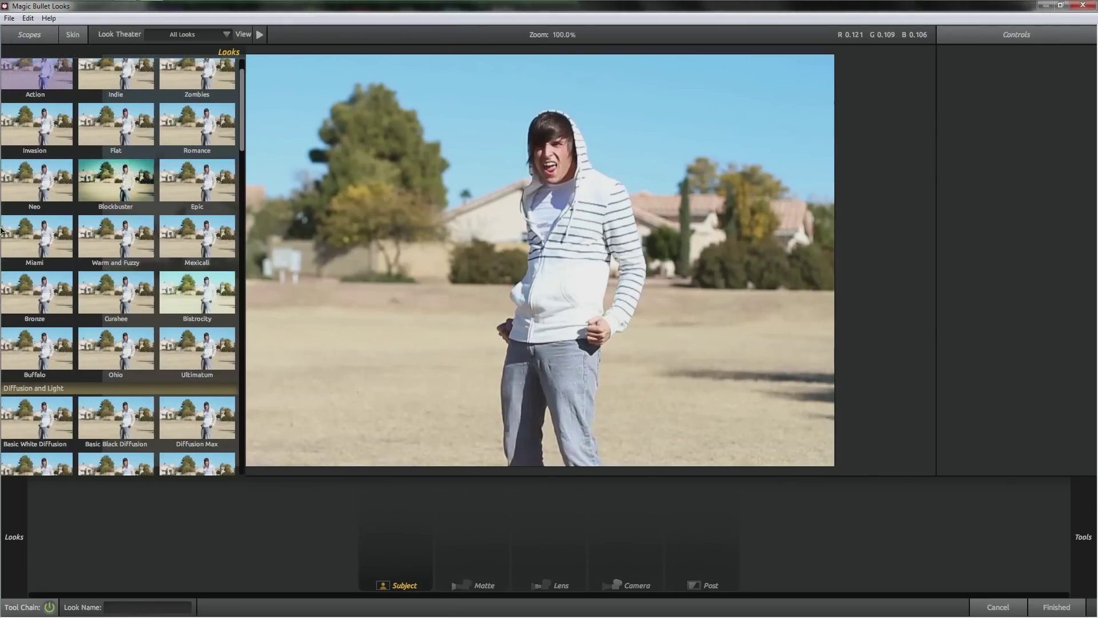
Step: Try the Blockbuster, Bronze and Halogen preset looks on the clip
{"action": "left_click", "coordinate": [132, 191]}
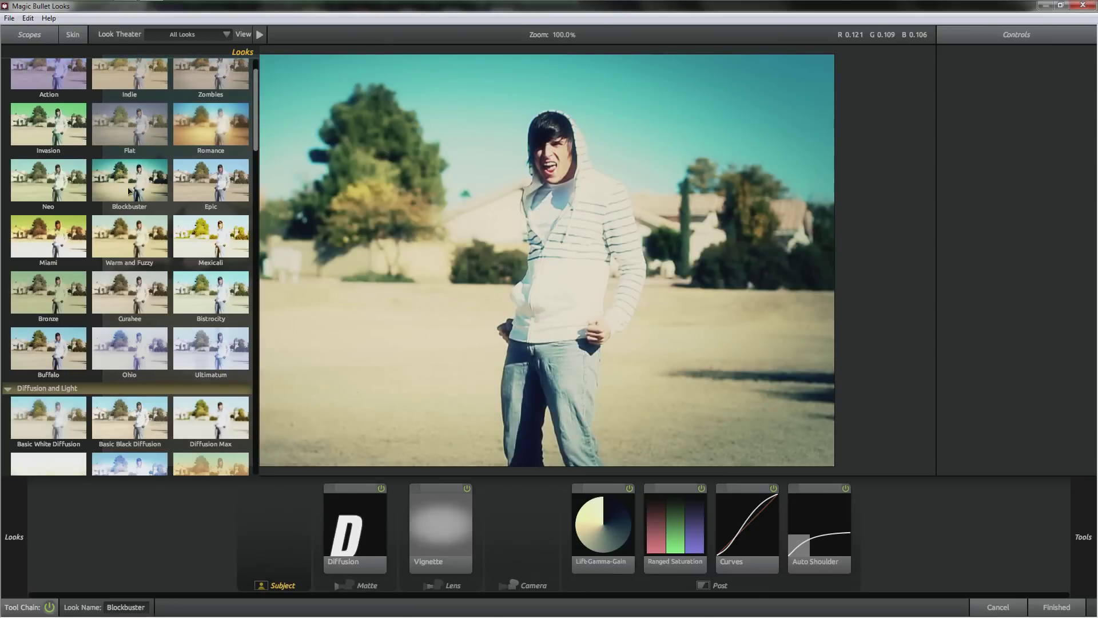
{"action": "scroll", "coordinate": [161, 156], "scroll_direction": "up", "scroll_amount": 1}
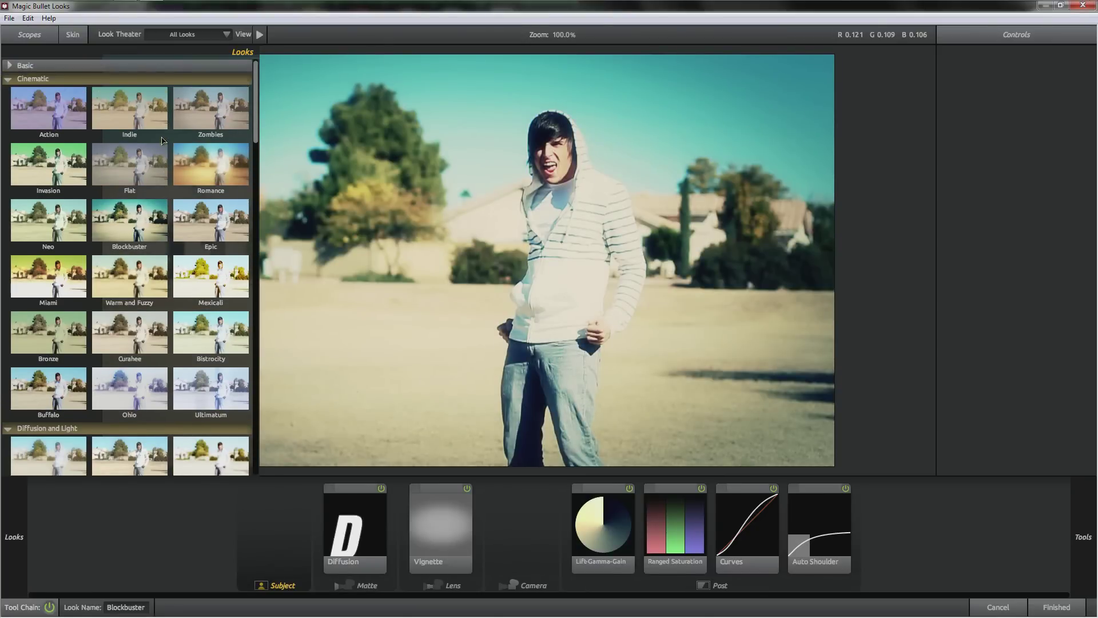
{"action": "scroll", "coordinate": [162, 140], "scroll_direction": "down", "scroll_amount": 4}
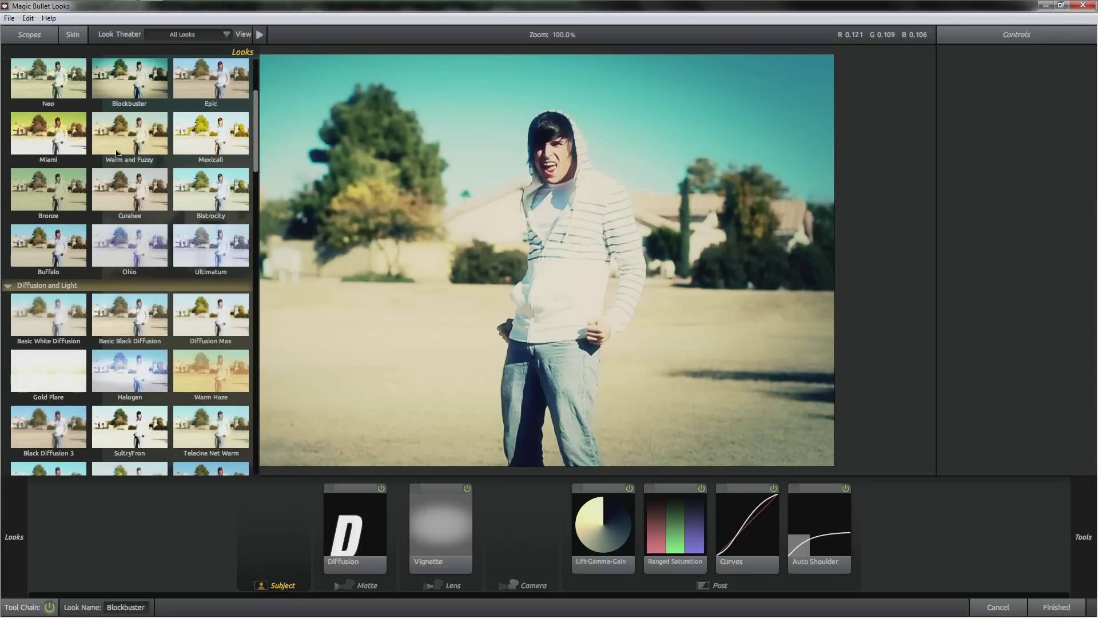
{"action": "left_click", "coordinate": [47, 194]}
{"action": "scroll", "coordinate": [137, 262], "scroll_direction": "down", "scroll_amount": 2}
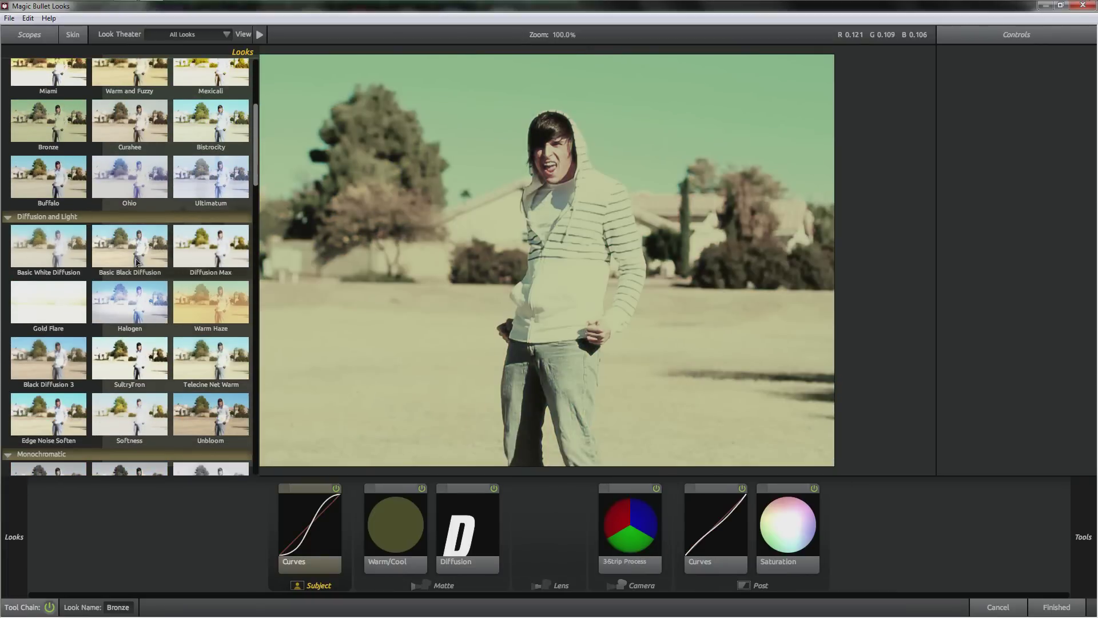
{"action": "left_click", "coordinate": [151, 299]}
{"action": "scroll", "coordinate": [166, 275], "scroll_direction": "down", "scroll_amount": 2}
{"action": "scroll", "coordinate": [181, 230], "scroll_direction": "down", "scroll_amount": 6}
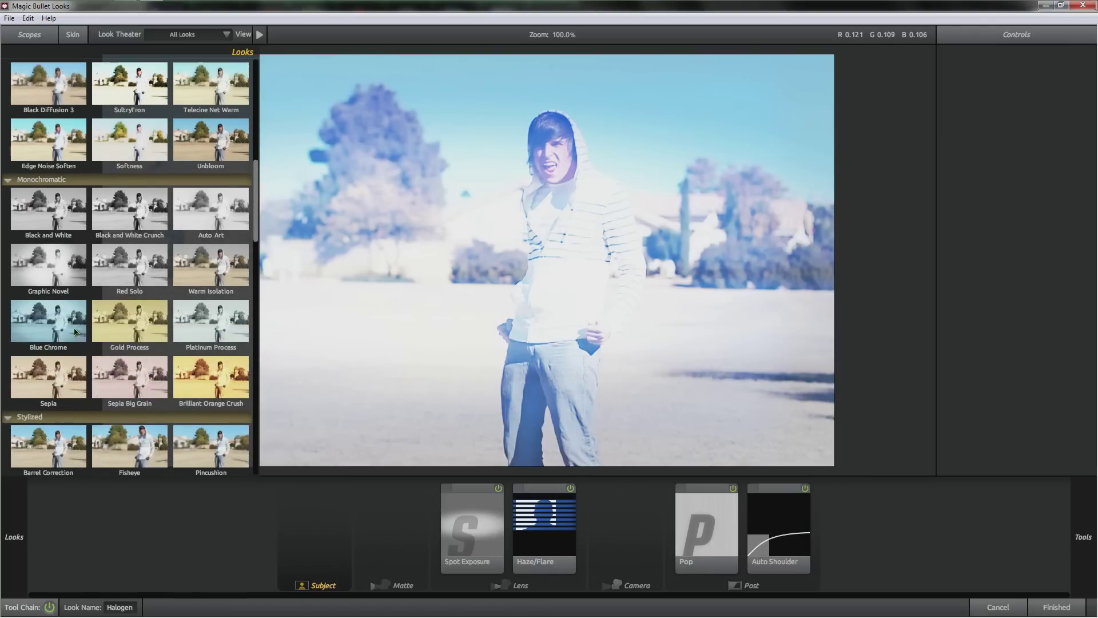
Step: Try the Gold Process, Fisheye and Grad Sunset preset looks on the clip
{"action": "left_click", "coordinate": [138, 328]}
{"action": "scroll", "coordinate": [143, 343], "scroll_direction": "down", "scroll_amount": 4}
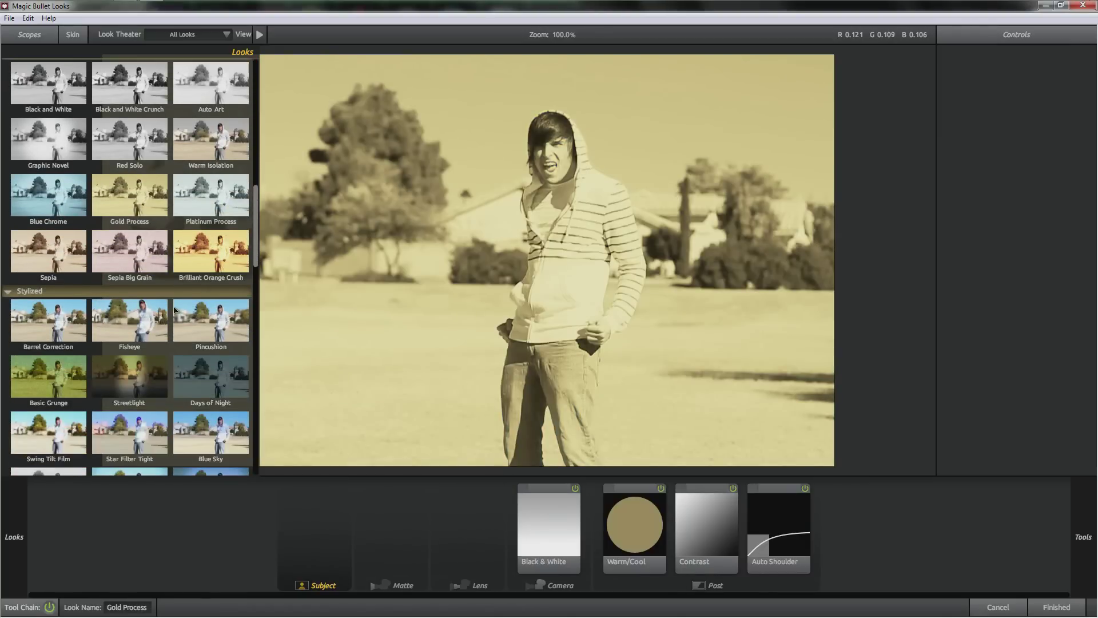
{"action": "scroll", "coordinate": [146, 343], "scroll_direction": "down", "scroll_amount": 3}
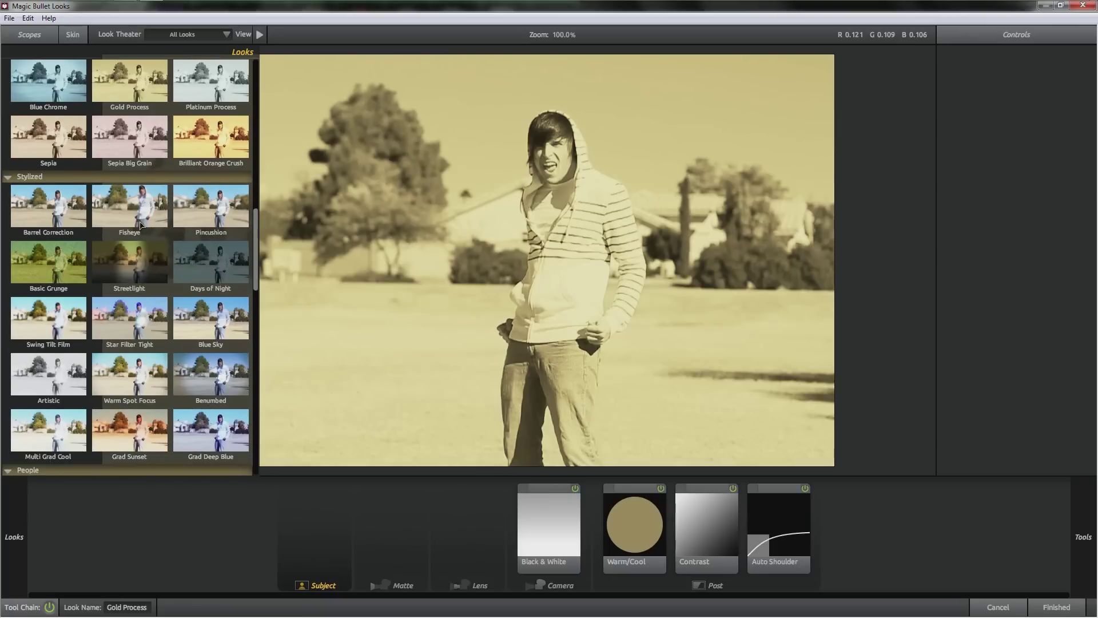
{"action": "left_click", "coordinate": [140, 222]}
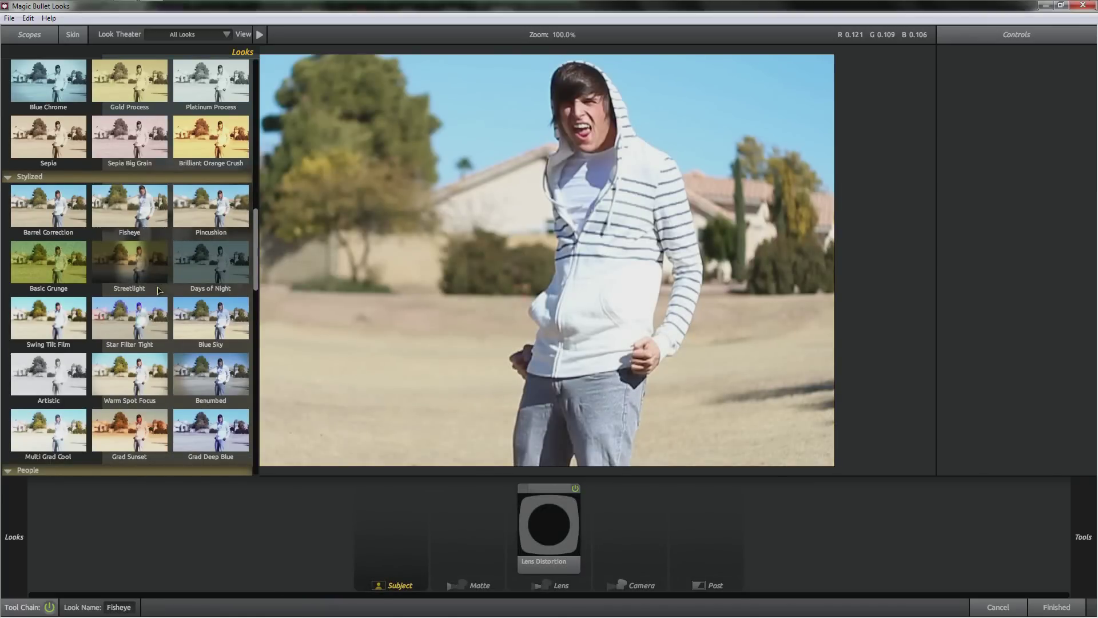
{"action": "scroll", "coordinate": [159, 290], "scroll_direction": "down", "scroll_amount": 3}
{"action": "left_click", "coordinate": [135, 361]}
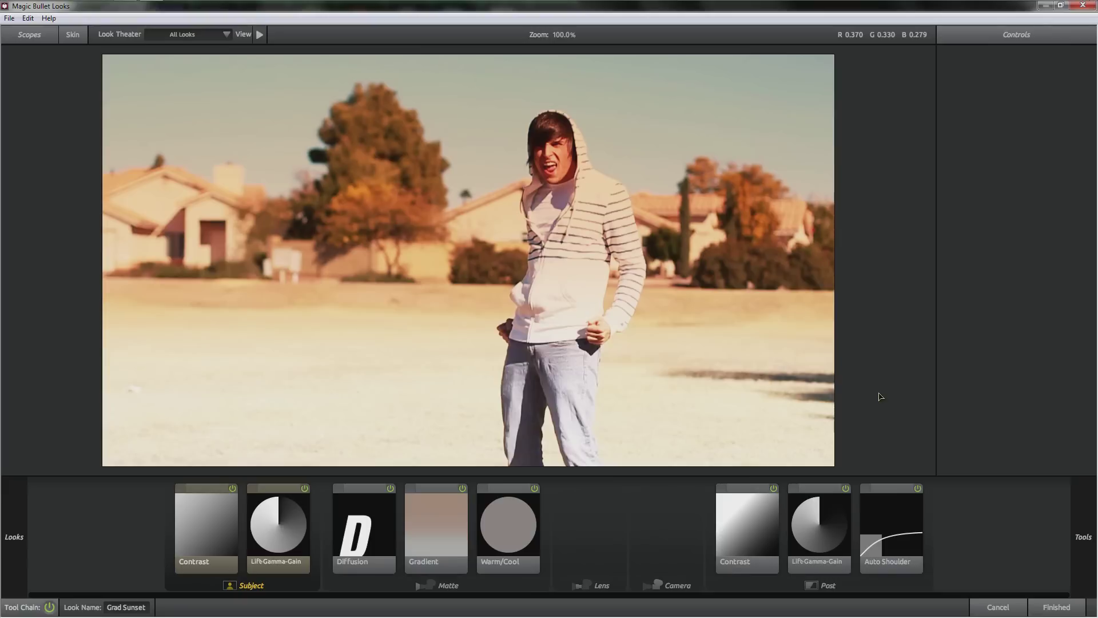
Step: Try the Interview, Movie Star and Mishandled Negative preset looks on the clip
{"action": "mouse_move", "coordinate": [162, 402]}
{"action": "scroll", "coordinate": [162, 403], "scroll_direction": "down", "scroll_amount": 5}
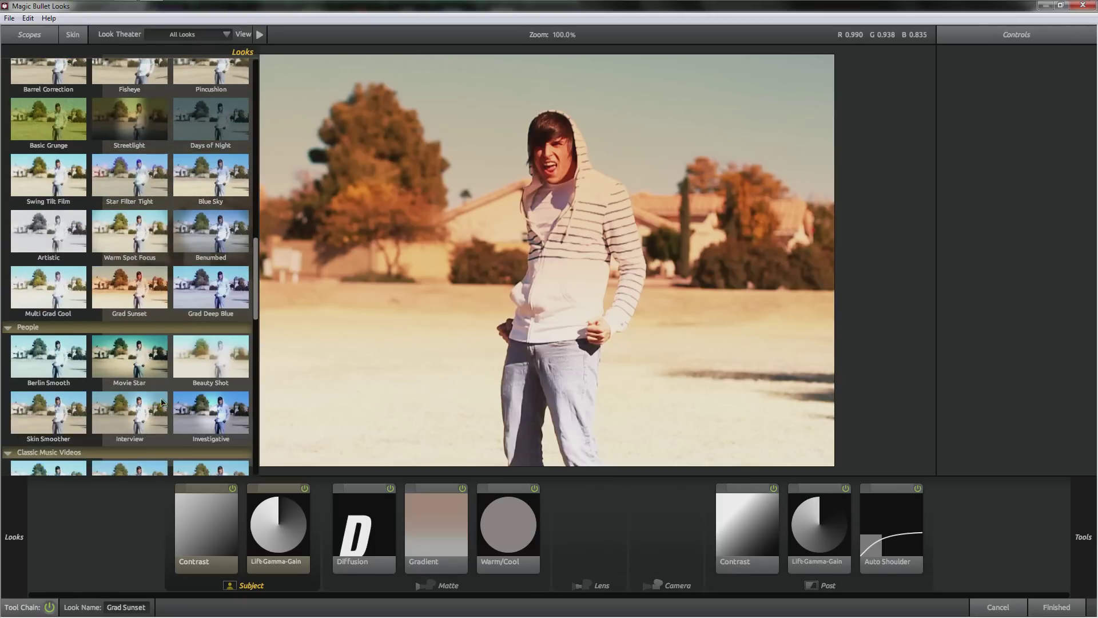
{"action": "scroll", "coordinate": [162, 403], "scroll_direction": "down", "scroll_amount": 1}
{"action": "left_click", "coordinate": [148, 347]}
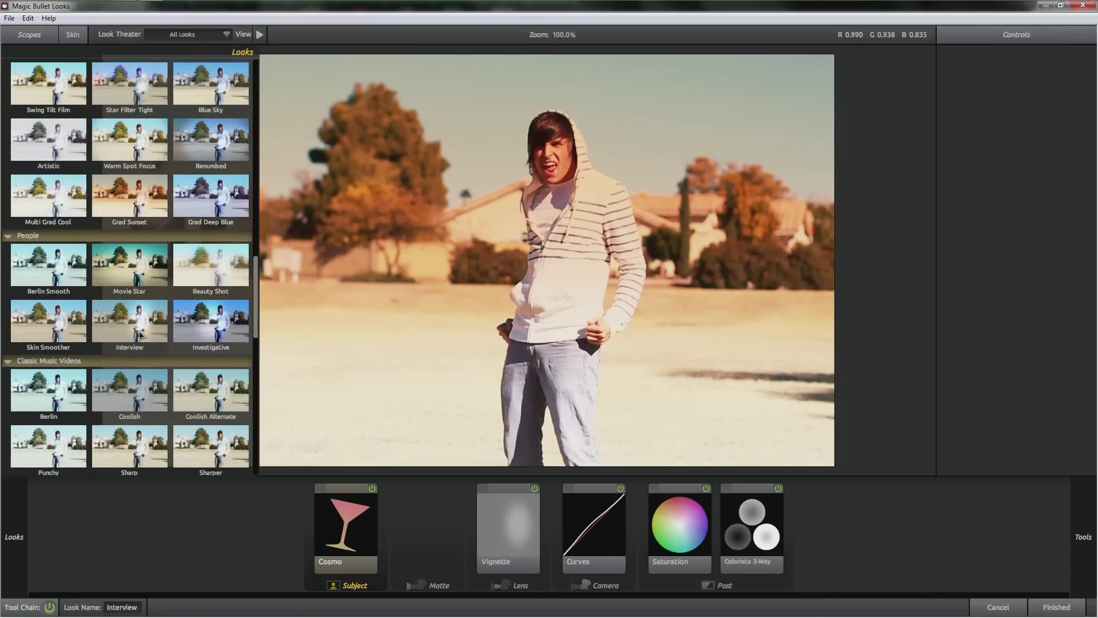
{"action": "scroll", "coordinate": [142, 338], "scroll_direction": "down", "scroll_amount": 7}
{"action": "left_click", "coordinate": [136, 213]}
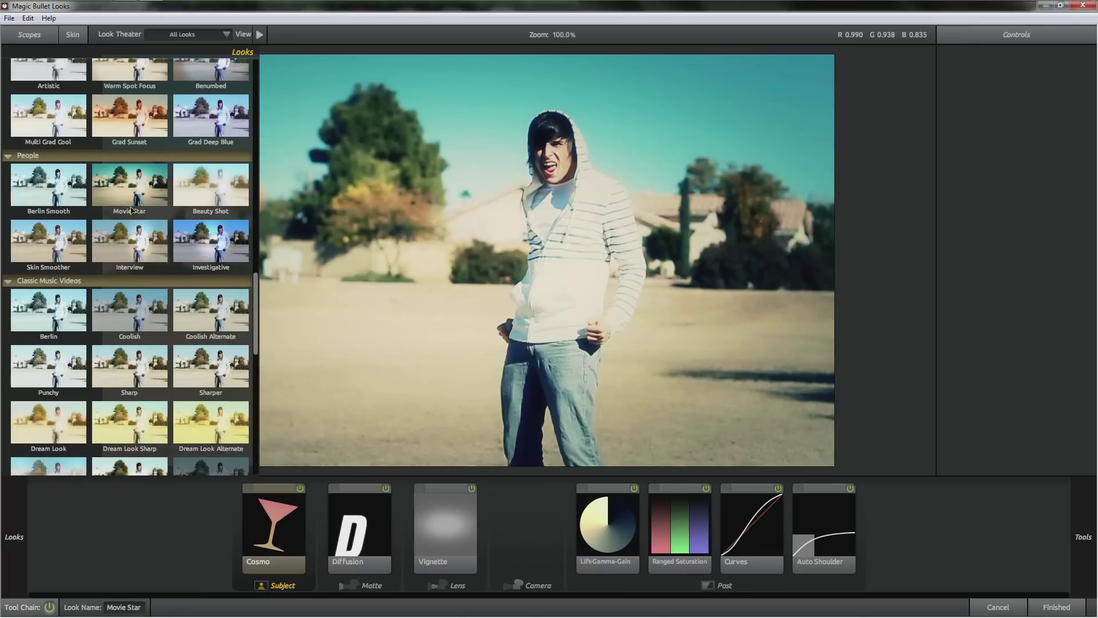
{"action": "scroll", "coordinate": [131, 211], "scroll_direction": "down", "scroll_amount": 10}
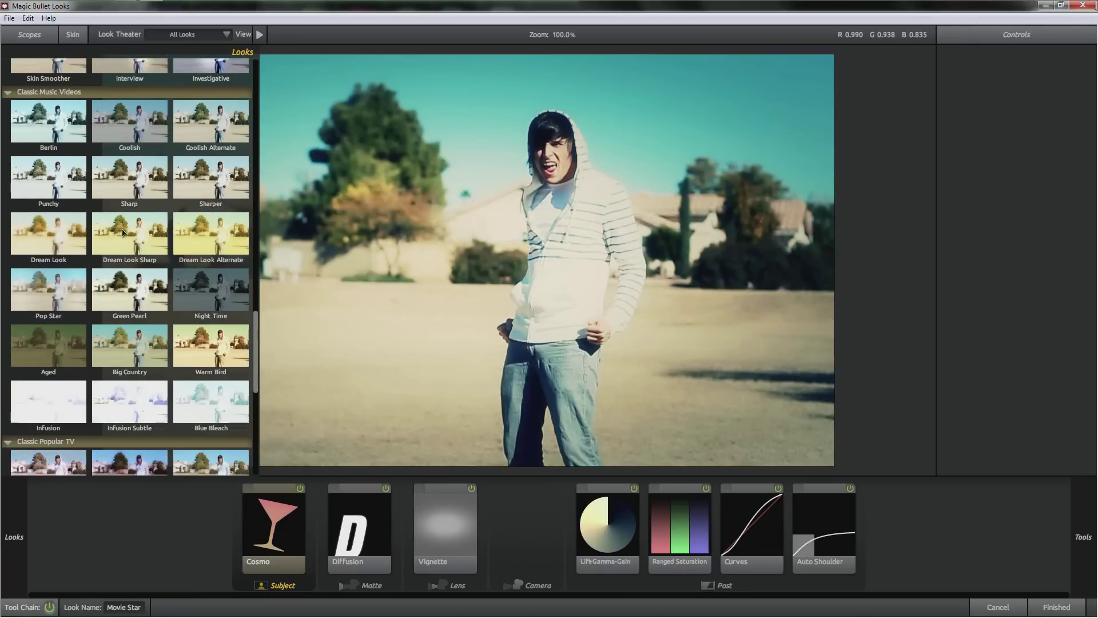
{"action": "scroll", "coordinate": [127, 241], "scroll_direction": "down", "scroll_amount": 12}
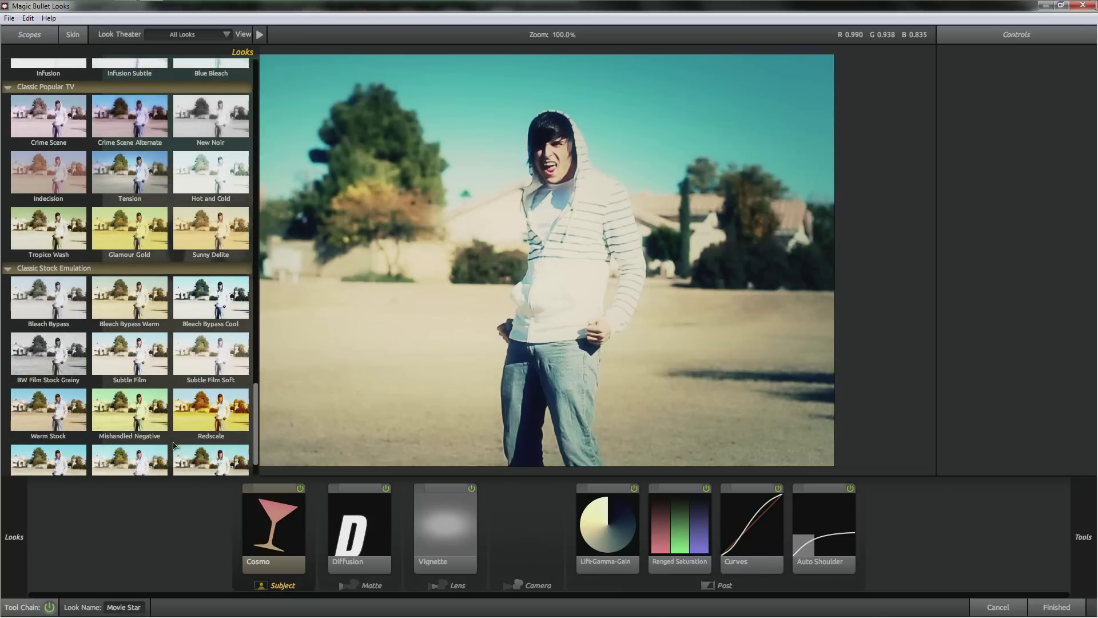
{"action": "left_click", "coordinate": [117, 376]}
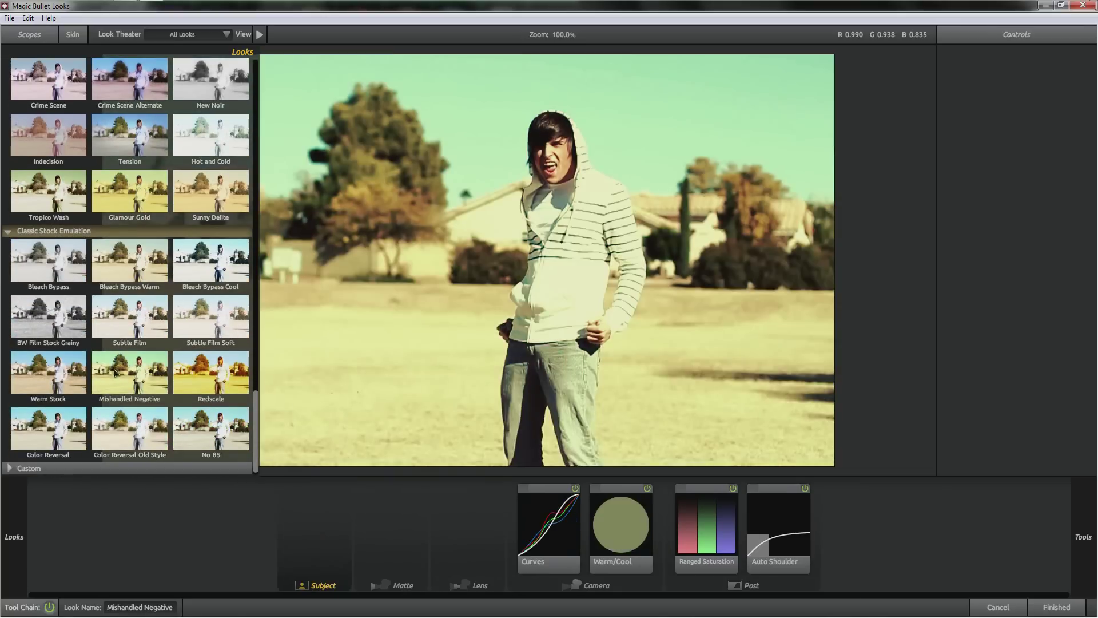
Step: Apply the Movie Star look from the People presets
{"action": "scroll", "coordinate": [123, 328], "scroll_direction": "up", "scroll_amount": 5}
{"action": "scroll", "coordinate": [119, 313], "scroll_direction": "up", "scroll_amount": 10}
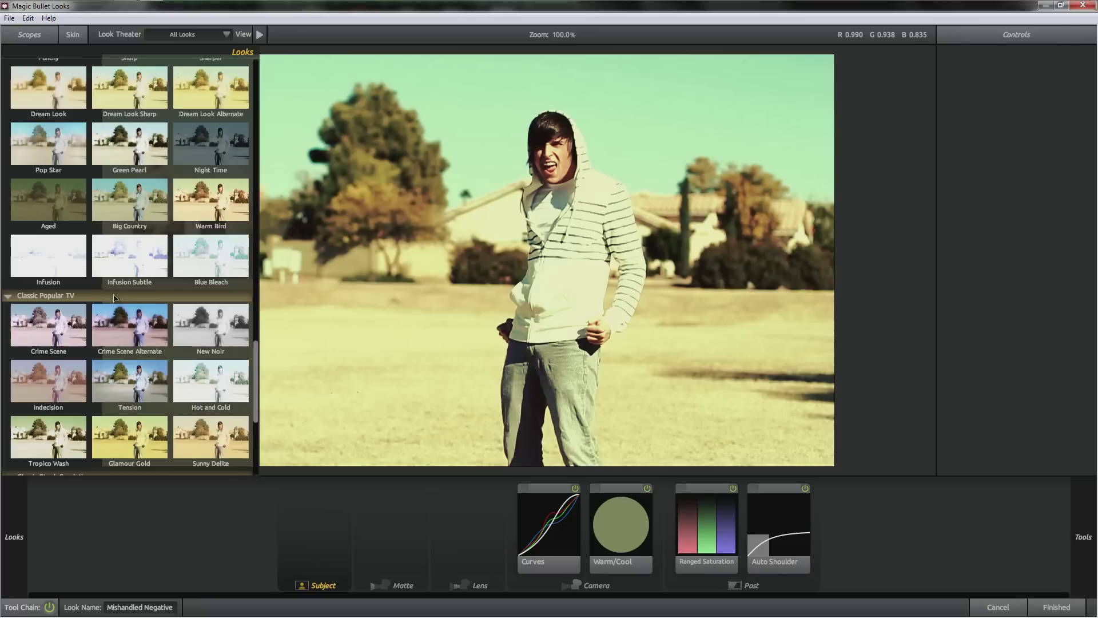
{"action": "scroll", "coordinate": [118, 278], "scroll_direction": "up", "scroll_amount": 5}
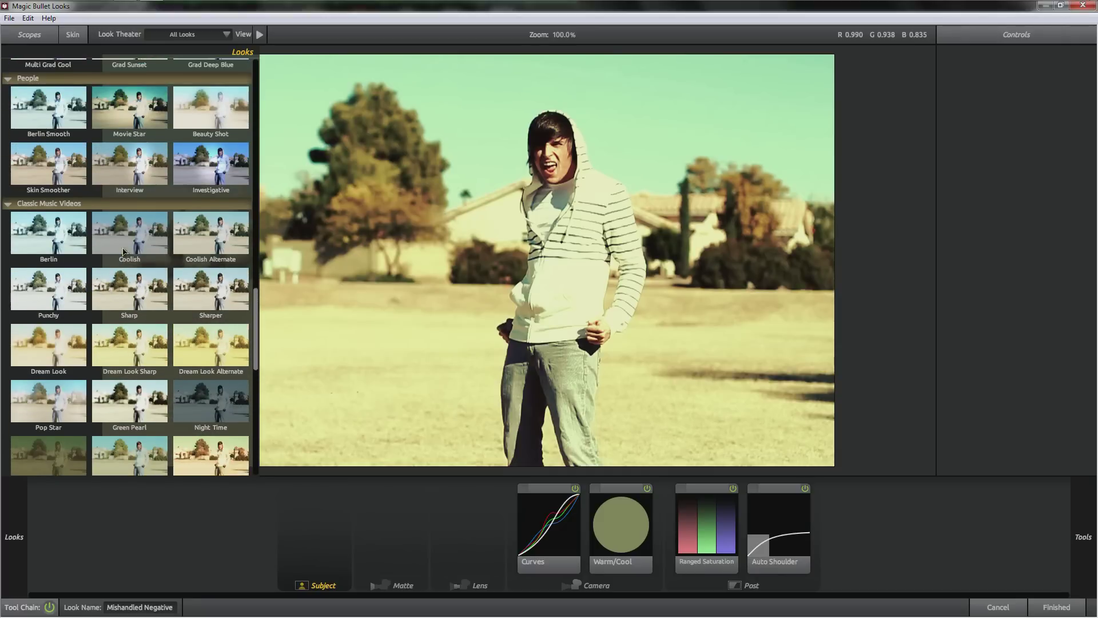
{"action": "left_click", "coordinate": [130, 168]}
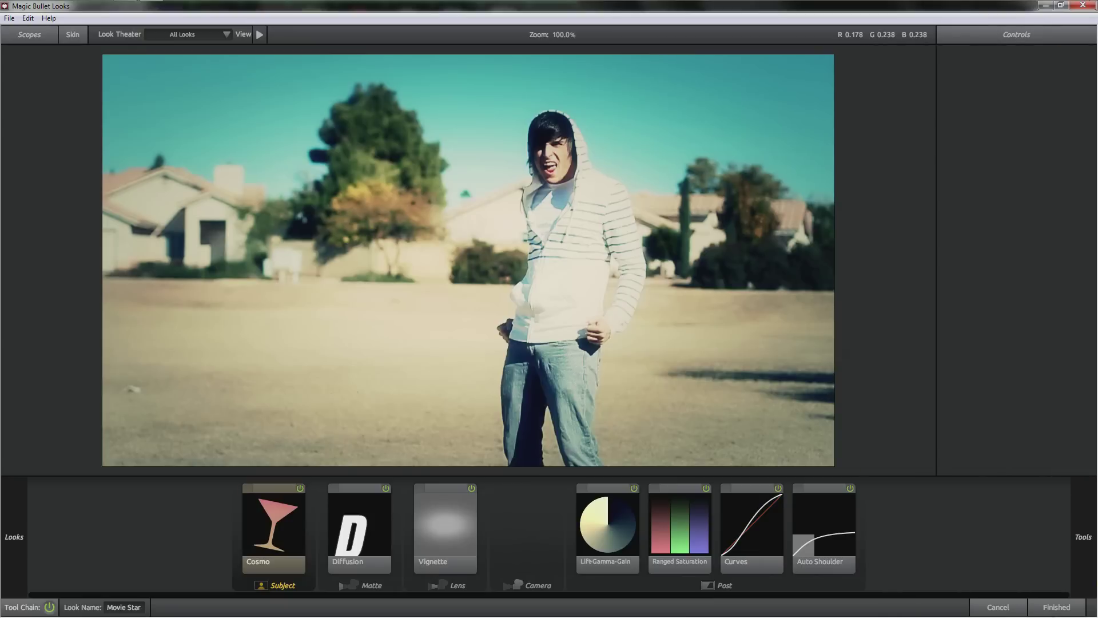
Step: Enlarge the Movie Star look's vignette ellipse outward past the frame and apply the finished look to the CC layer
{"action": "left_click", "coordinate": [452, 544]}
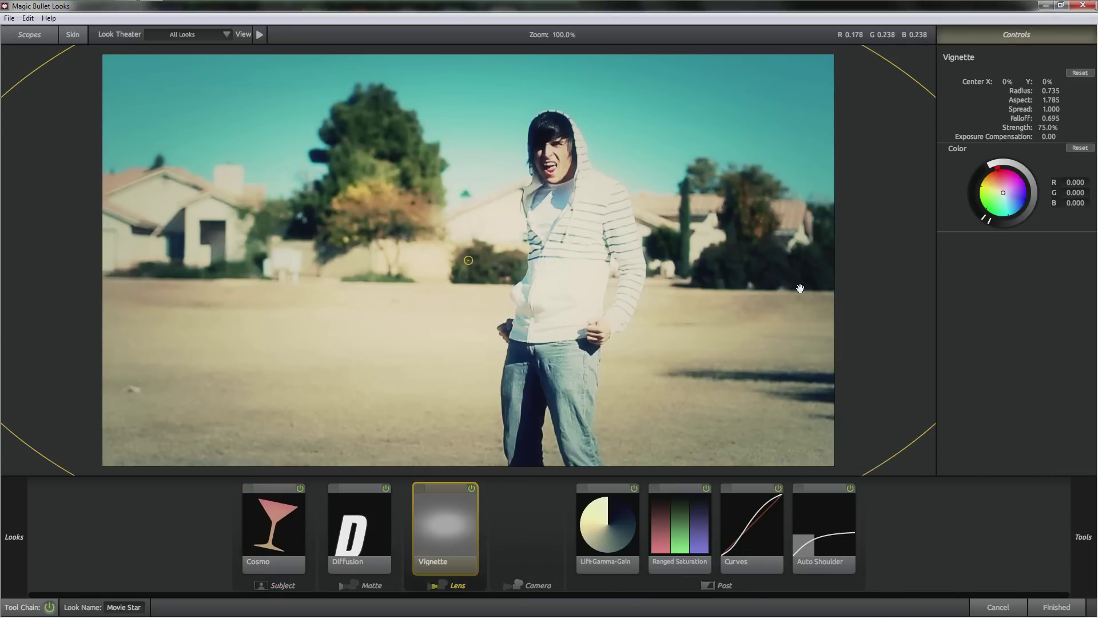
{"action": "scroll", "coordinate": [659, 278], "scroll_direction": "down", "scroll_amount": 4}
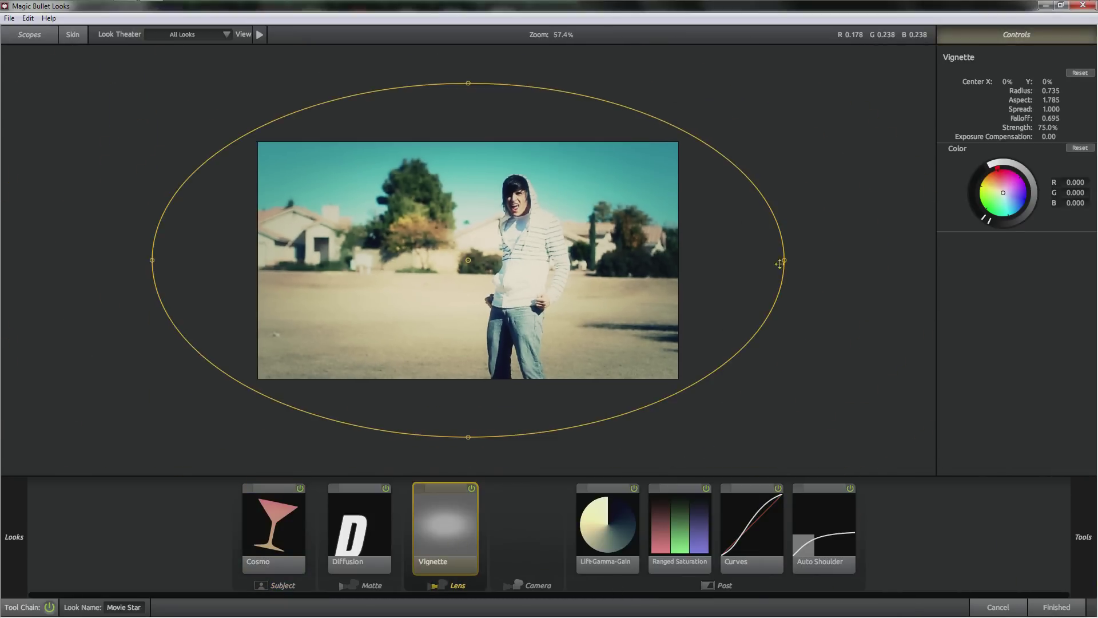
{"action": "left_click_drag", "start_coordinate": [785, 261], "coordinate": [876, 261]}
{"action": "left_click_drag", "start_coordinate": [468, 60], "coordinate": [468, 54]}
{"action": "left_click", "coordinate": [1056, 607]}
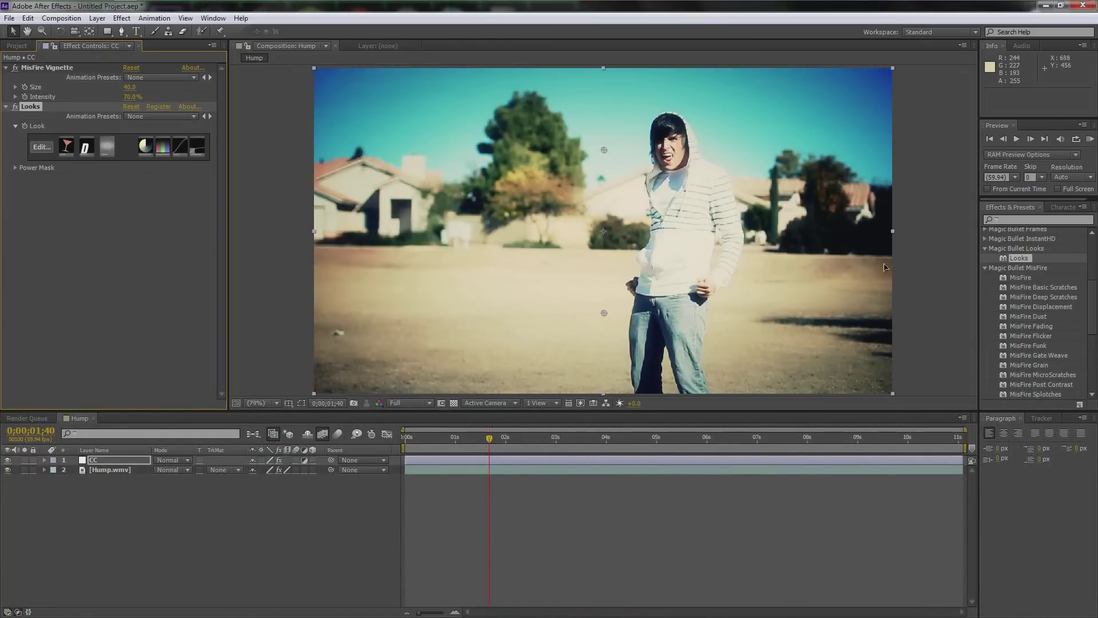
{"action": "key", "text": "slash"}
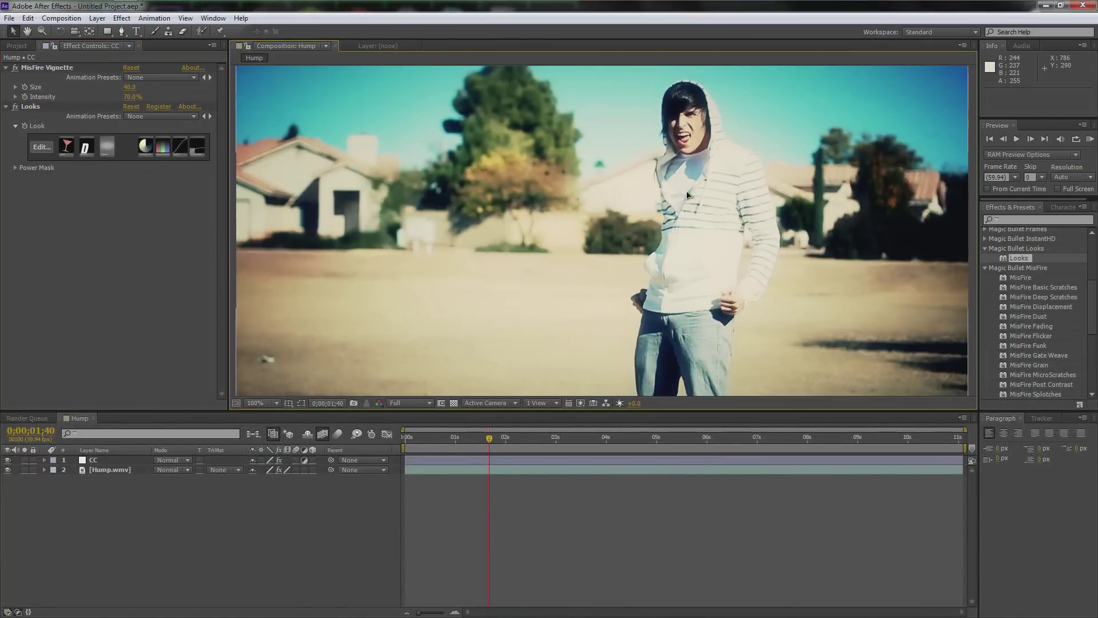
{"action": "key", "text": "comma"}
{"action": "key", "text": "comma"}
{"action": "left_click", "coordinate": [259, 404]}
{"action": "left_click", "coordinate": [274, 428]}
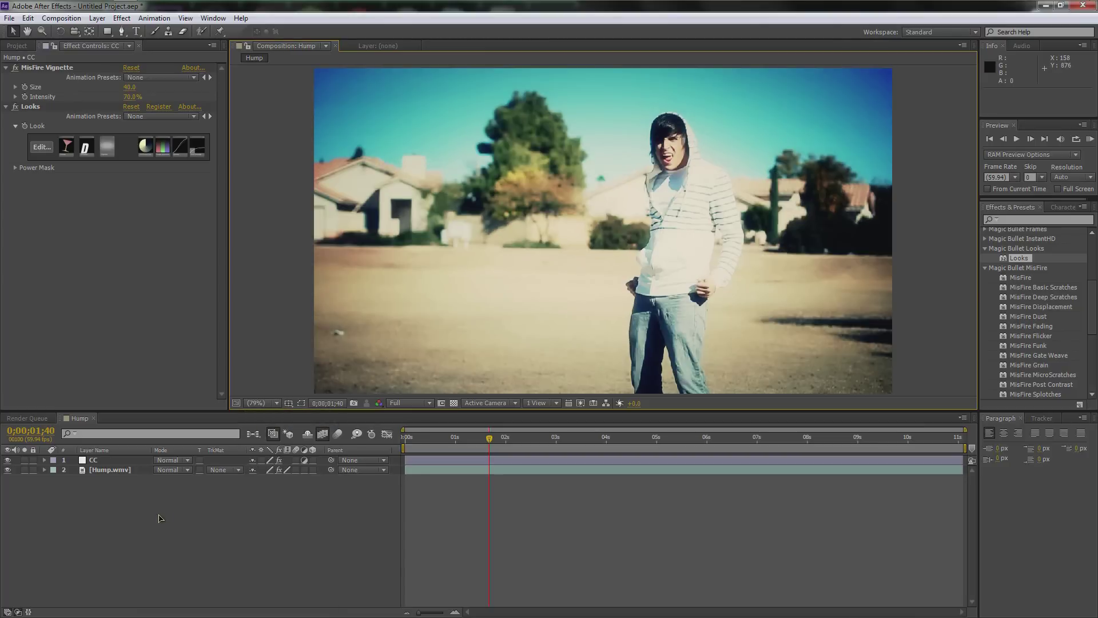
Step: Add a black solid layer of 1280 x 720 pixels above the CC layer in the Hump composition
{"action": "right_click", "coordinate": [110, 501]}
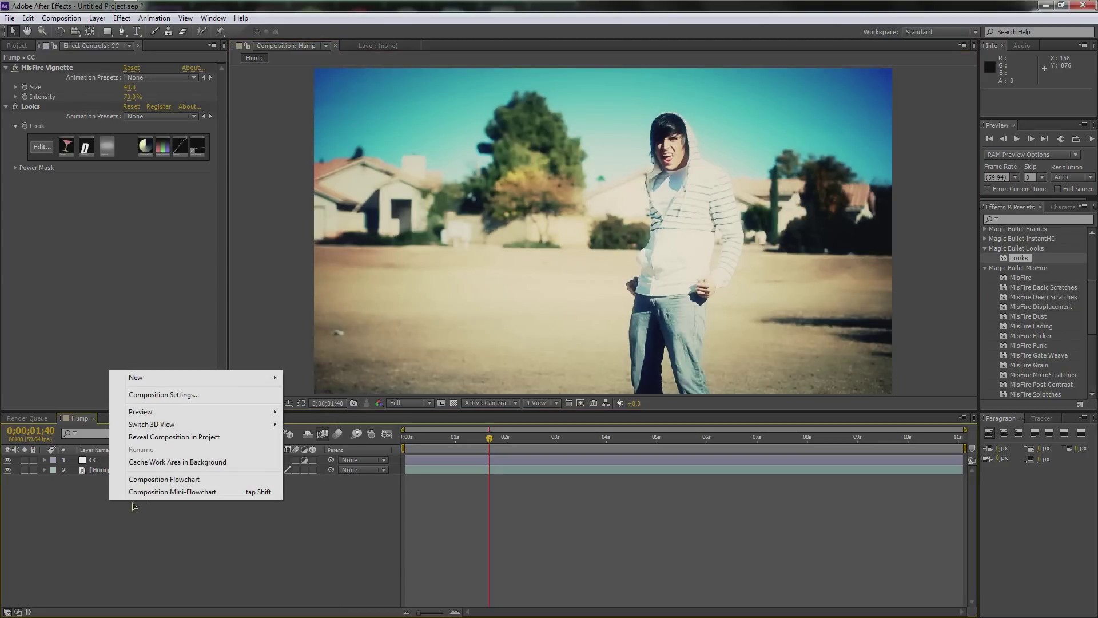
{"action": "mouse_move", "coordinate": [157, 382]}
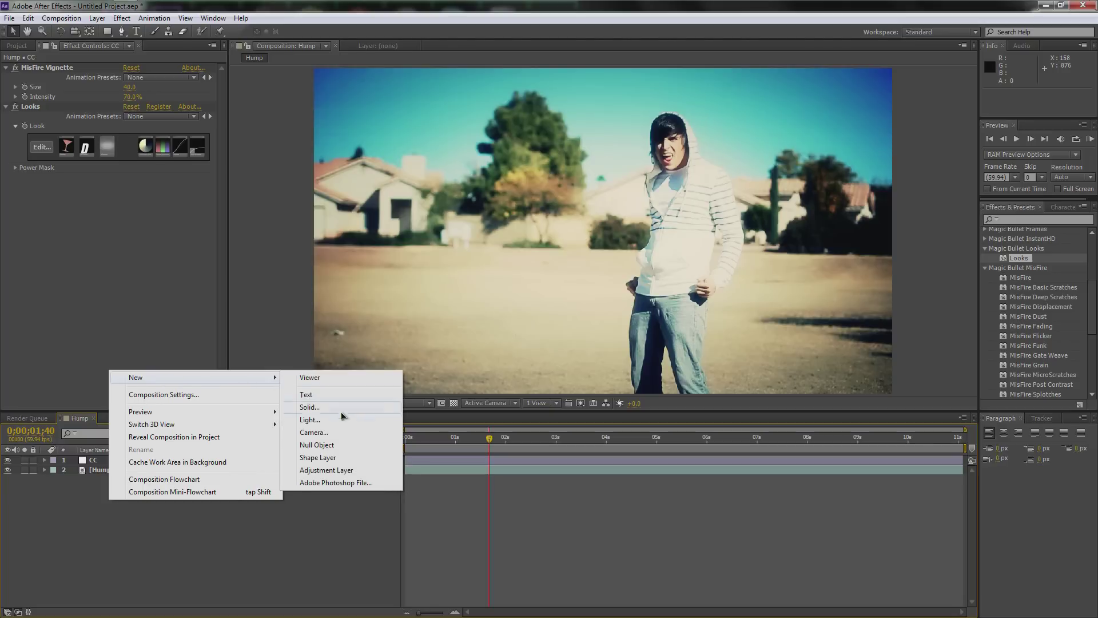
{"action": "left_click", "coordinate": [309, 407]}
{"action": "left_click", "coordinate": [582, 415]}
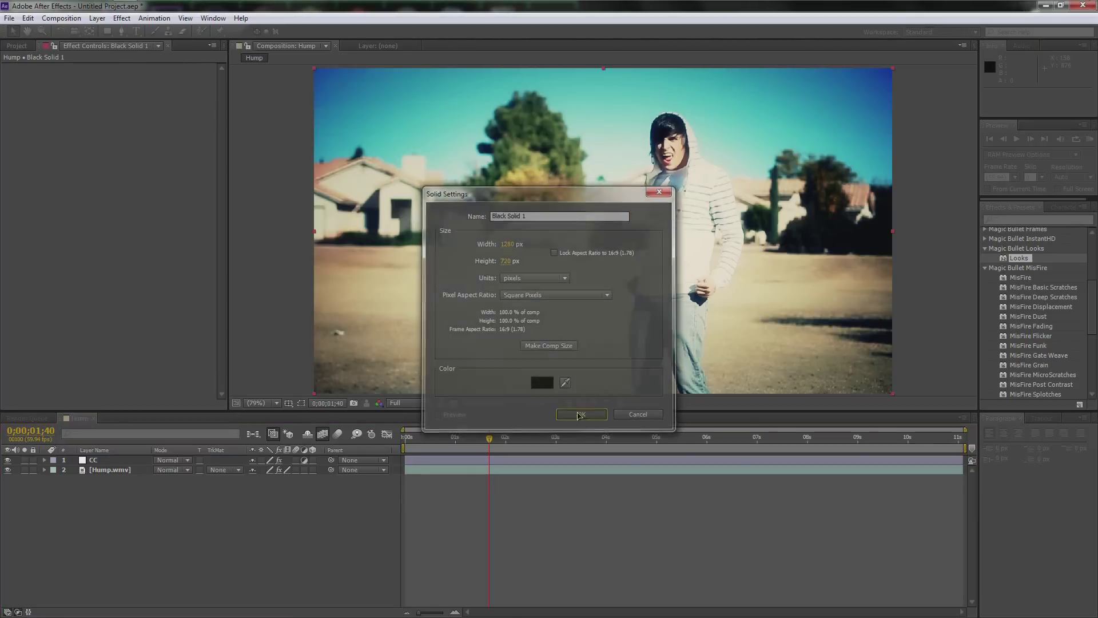
Step: Apply the Video Copilot Optical Flares effect to the black solid and set the layer's blending mode to Screen
{"action": "scroll", "coordinate": [1068, 329], "scroll_direction": "down", "scroll_amount": 5}
{"action": "double_click", "coordinate": [1010, 394]}
{"action": "left_click_drag", "start_coordinate": [1022, 397], "coordinate": [498, 279]}
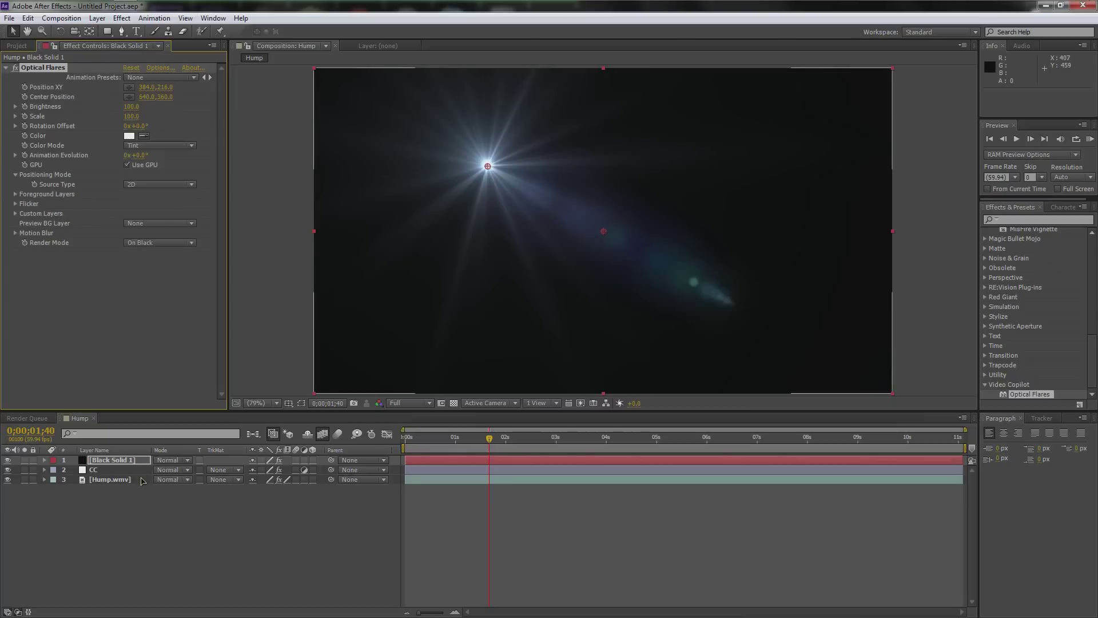
{"action": "left_click", "coordinate": [172, 460]}
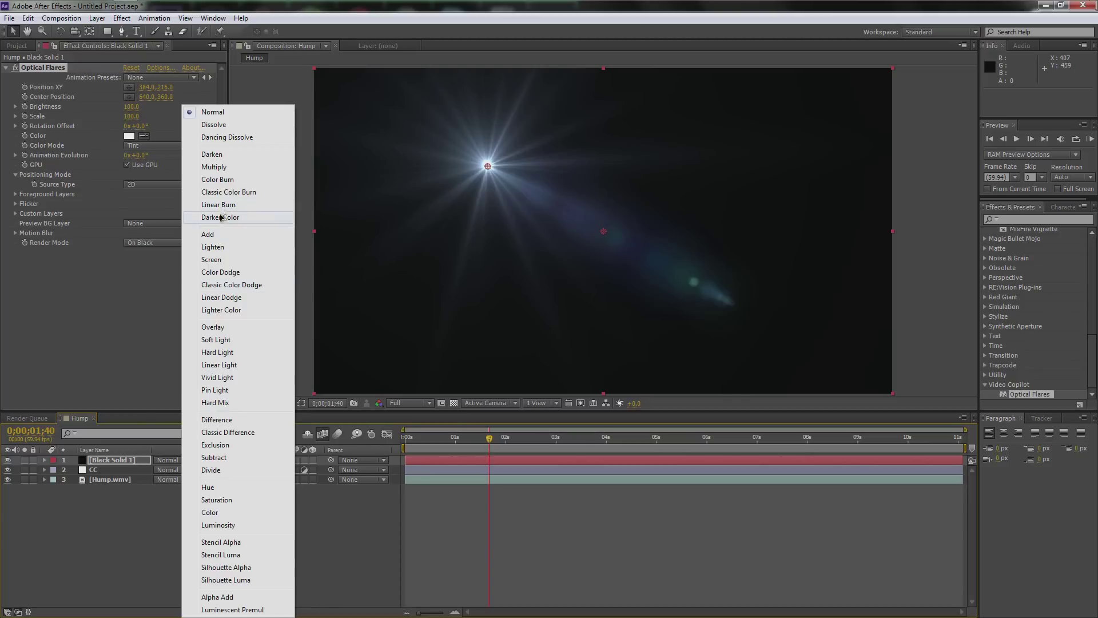
{"action": "left_click", "coordinate": [217, 260]}
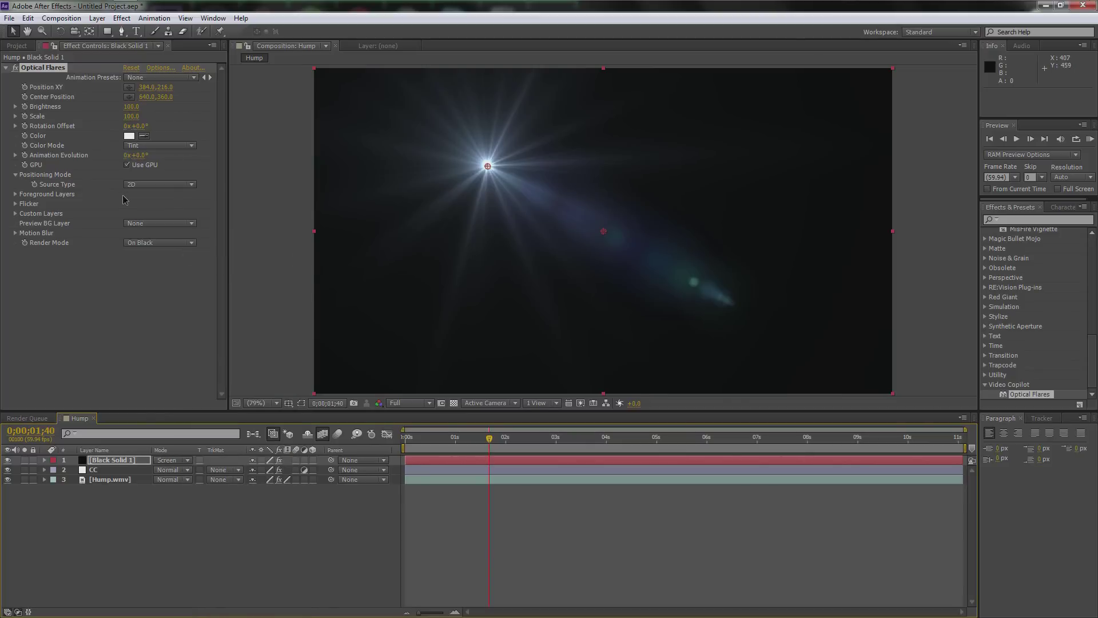
Step: Examine the flare presets in the Pro Presets 2, Natural Flares and Pro Presets folders of the Optical Flares options
{"action": "left_click", "coordinate": [158, 68]}
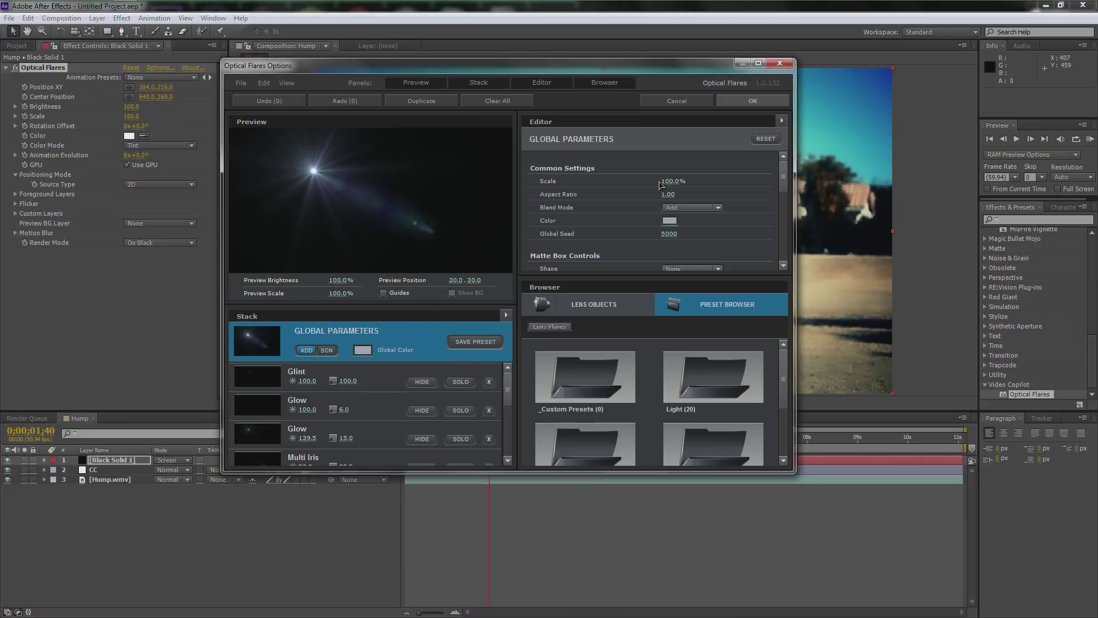
{"action": "scroll", "coordinate": [788, 368], "scroll_direction": "down", "scroll_amount": 1}
{"action": "left_click", "coordinate": [714, 426]}
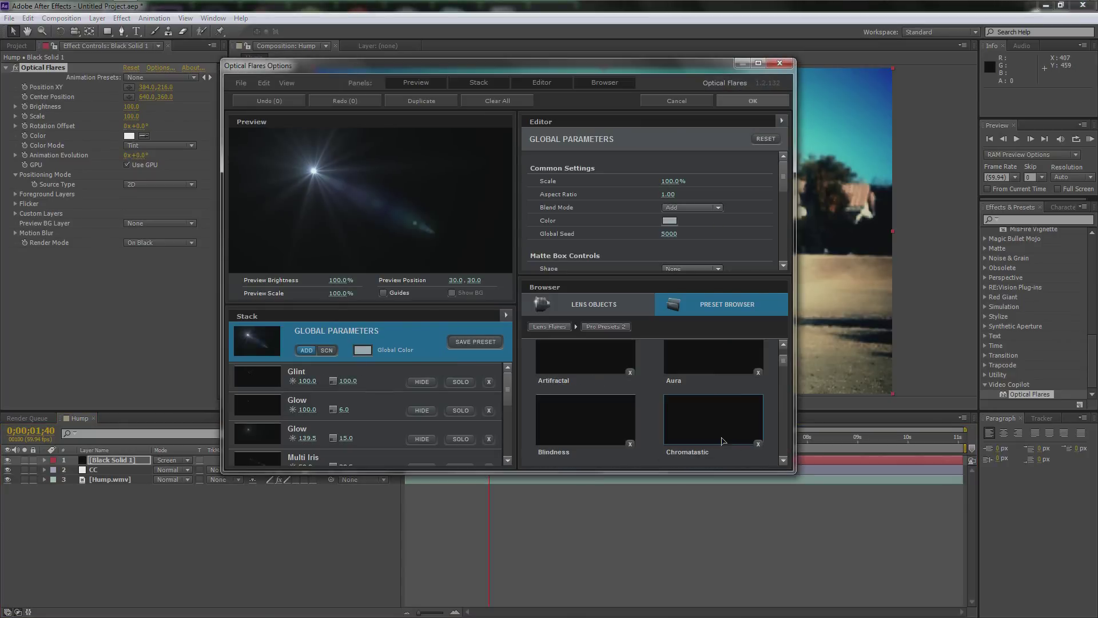
{"action": "mouse_move", "coordinate": [785, 361]}
{"action": "left_mouse_down"}
{"action": "mouse_move", "coordinate": [774, 453]}
{"action": "mouse_move", "coordinate": [774, 424]}
{"action": "left_mouse_up"}
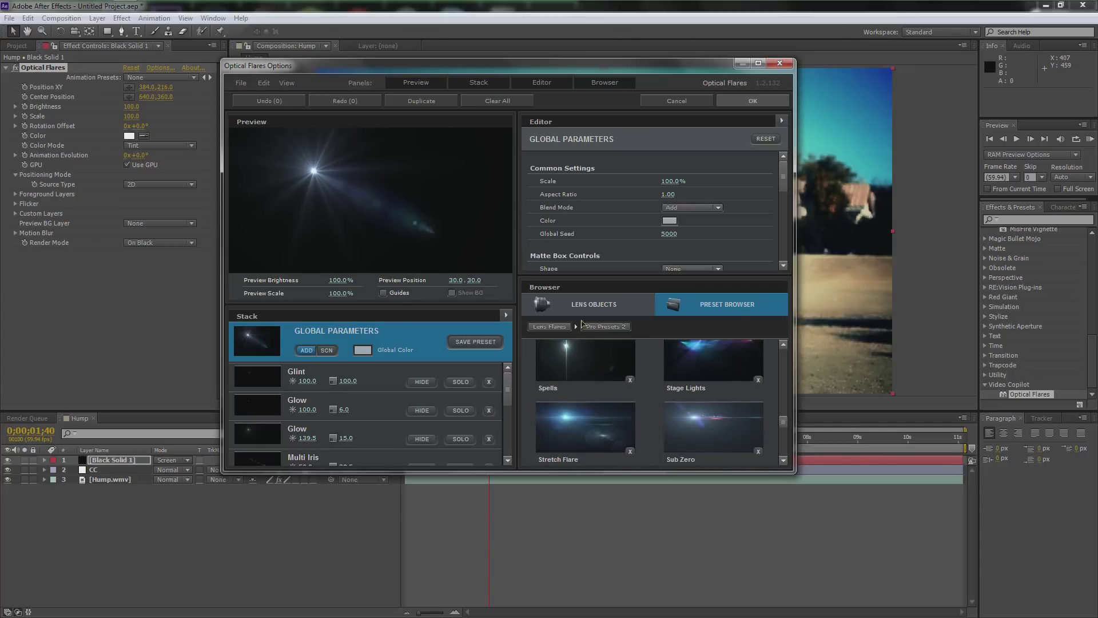
{"action": "left_click", "coordinate": [569, 329]}
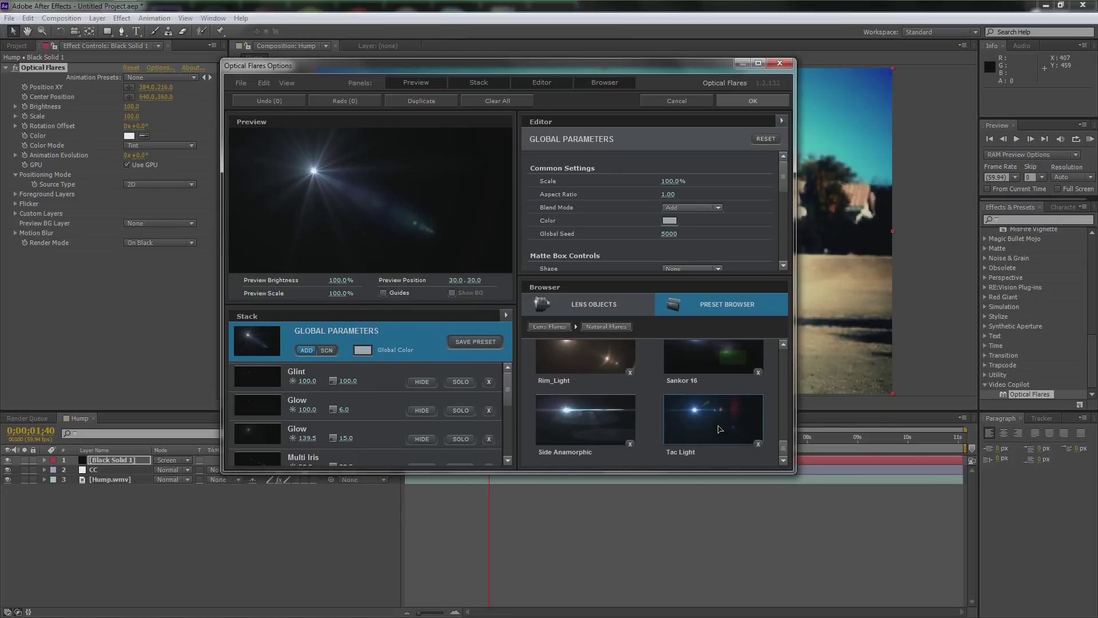
{"action": "left_click", "coordinate": [549, 327]}
{"action": "double_click", "coordinate": [713, 356]}
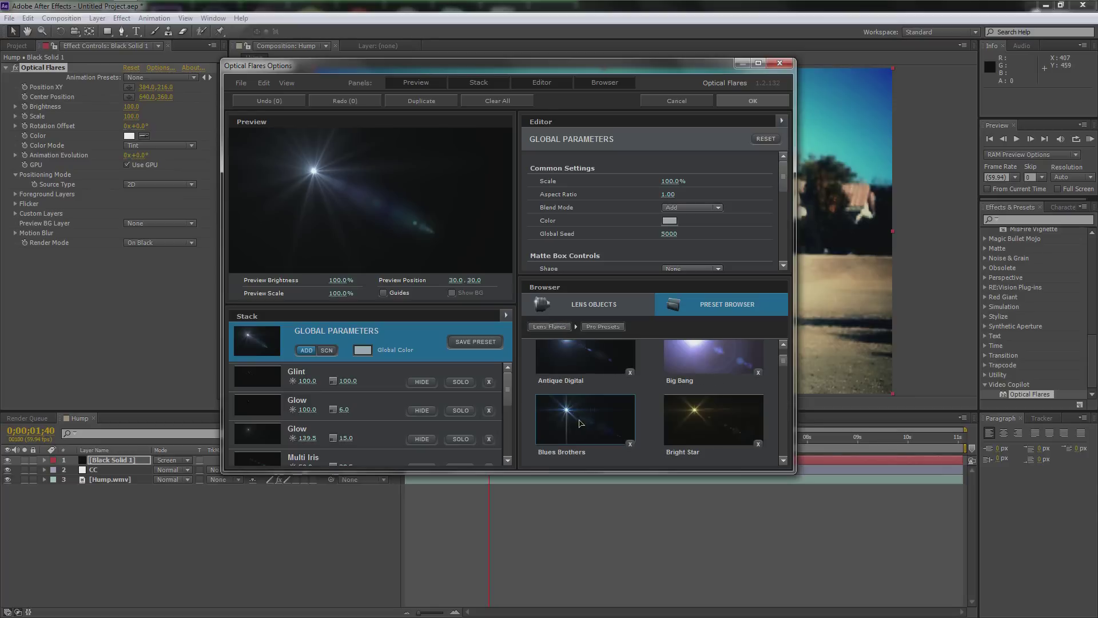
{"action": "left_click_drag", "start_coordinate": [788, 366], "coordinate": [784, 440]}
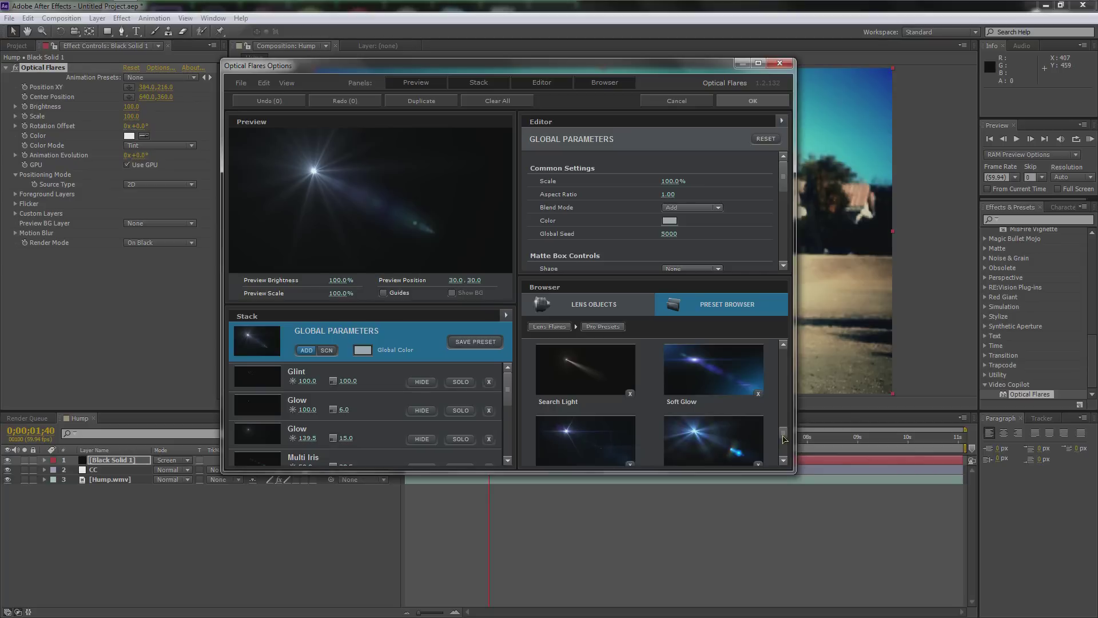
{"action": "left_click_drag", "start_coordinate": [784, 440], "coordinate": [783, 452]}
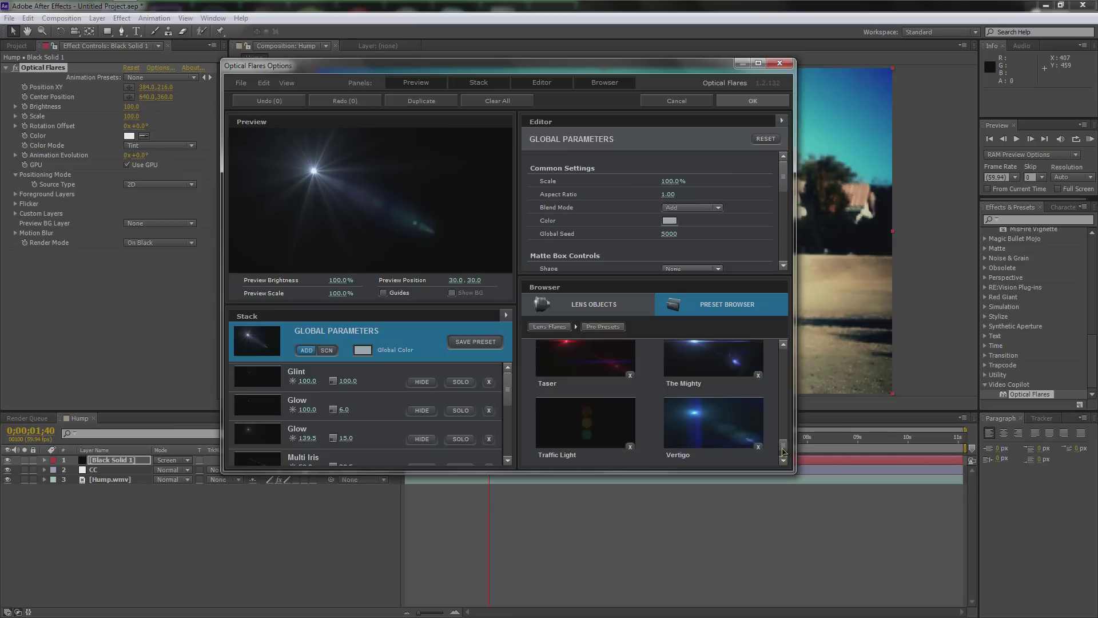
Step: Try the Vertigo preset flare and move it to about 328, 245 beside the tree
{"action": "left_click", "coordinate": [718, 428]}
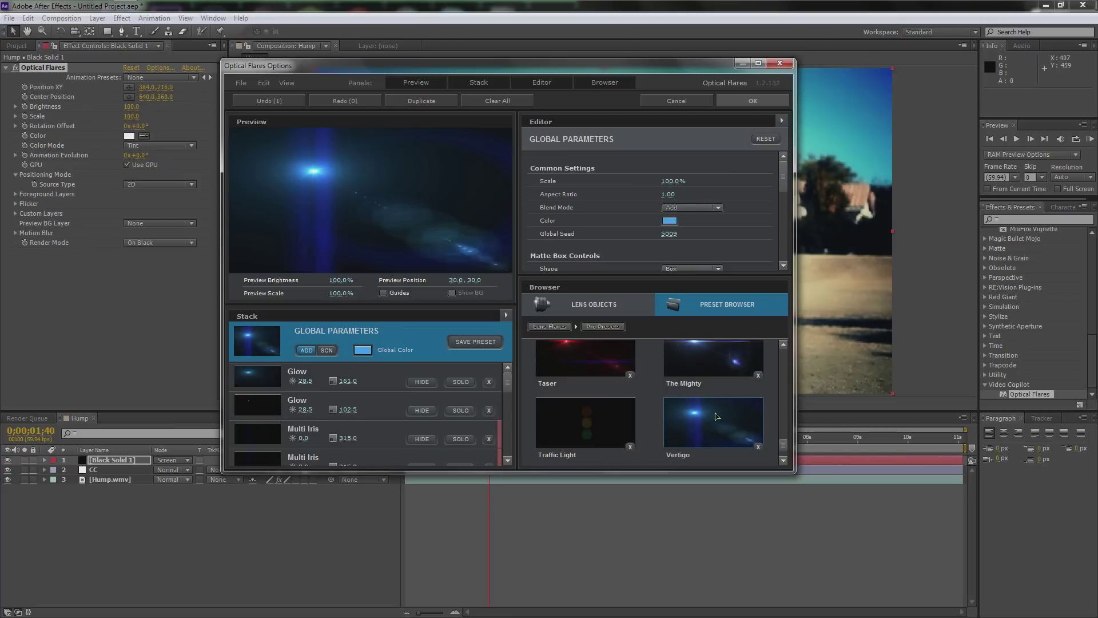
{"action": "left_click", "coordinate": [744, 102]}
{"action": "left_click_drag", "start_coordinate": [488, 166], "coordinate": [464, 182]}
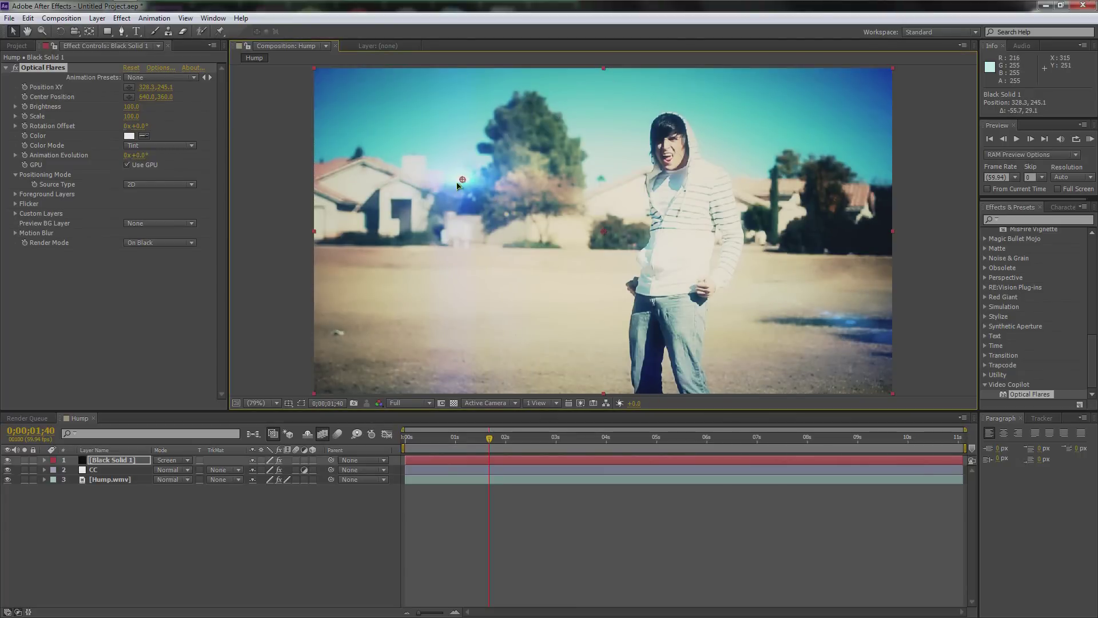
Step: Apply the Mini-Anamorphic flare from Pro Presets 2 and place it at about 323, 250 beside the tree
{"action": "left_click", "coordinate": [160, 68]}
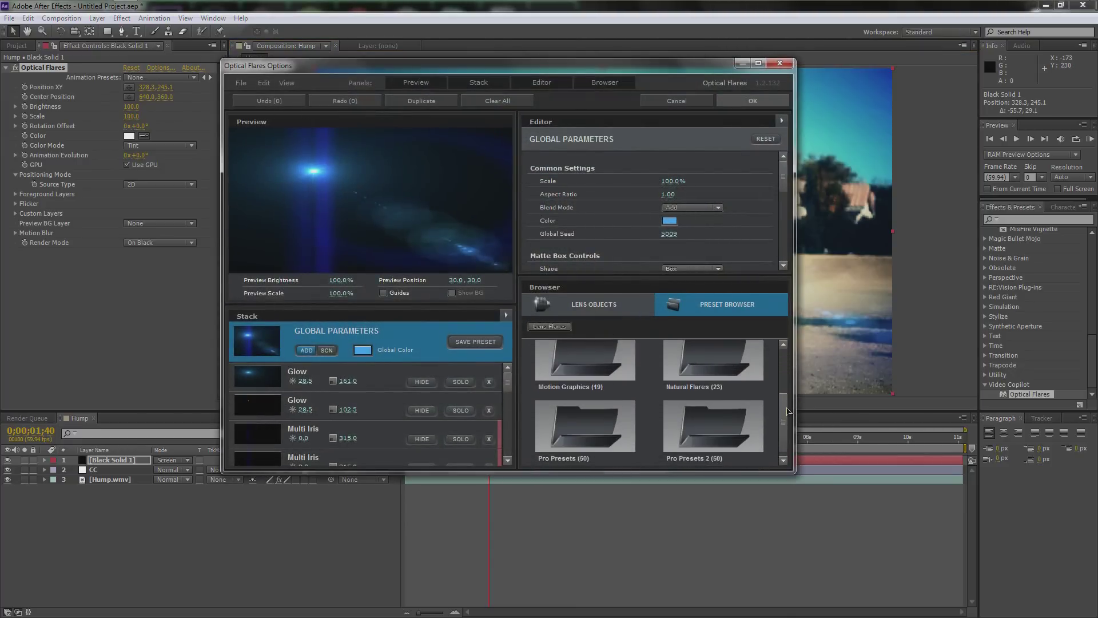
{"action": "left_click_drag", "start_coordinate": [788, 364], "coordinate": [787, 396]}
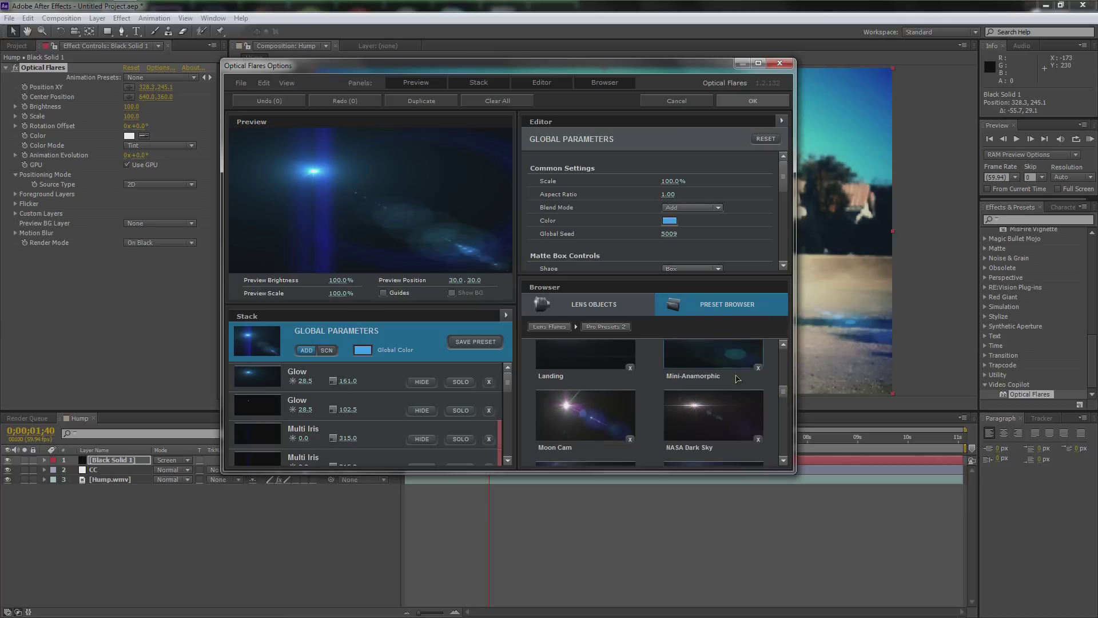
{"action": "left_click", "coordinate": [713, 354]}
{"action": "left_click", "coordinate": [735, 104]}
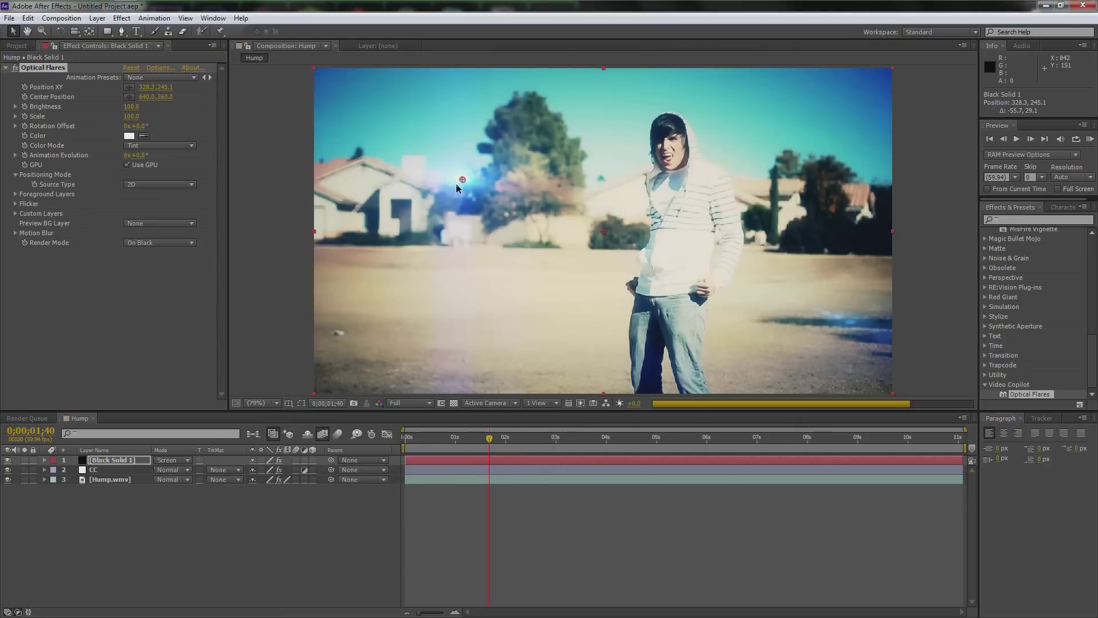
{"action": "left_click_drag", "start_coordinate": [463, 182], "coordinate": [461, 184]}
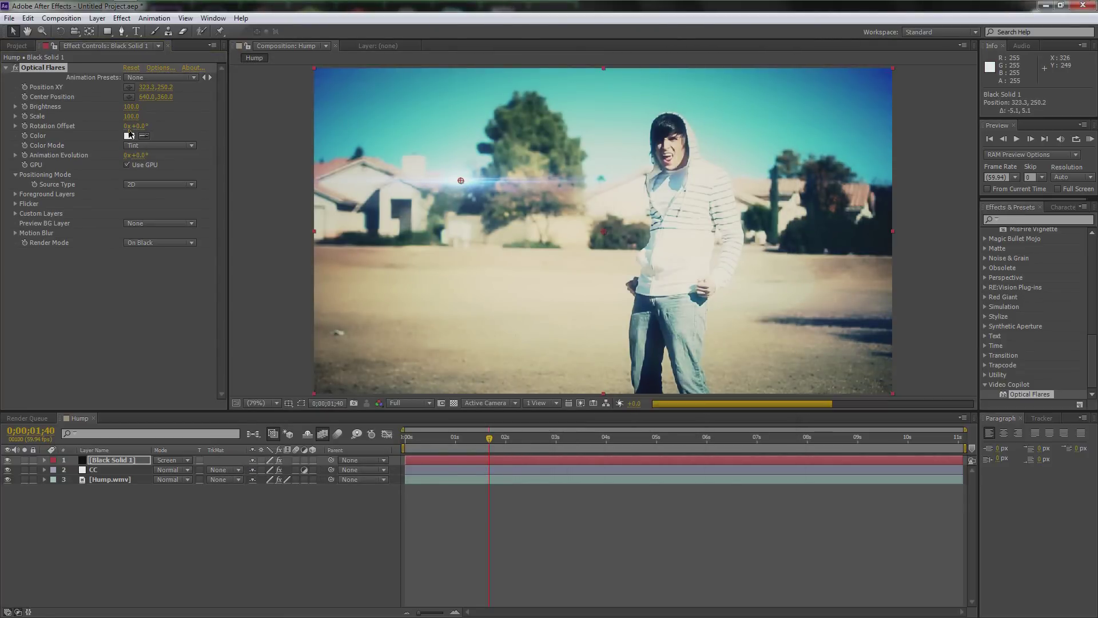
Step: Adjust the flare's brightness and set its scale to 180
{"action": "left_click_drag", "start_coordinate": [132, 106], "coordinate": [133, 106]}
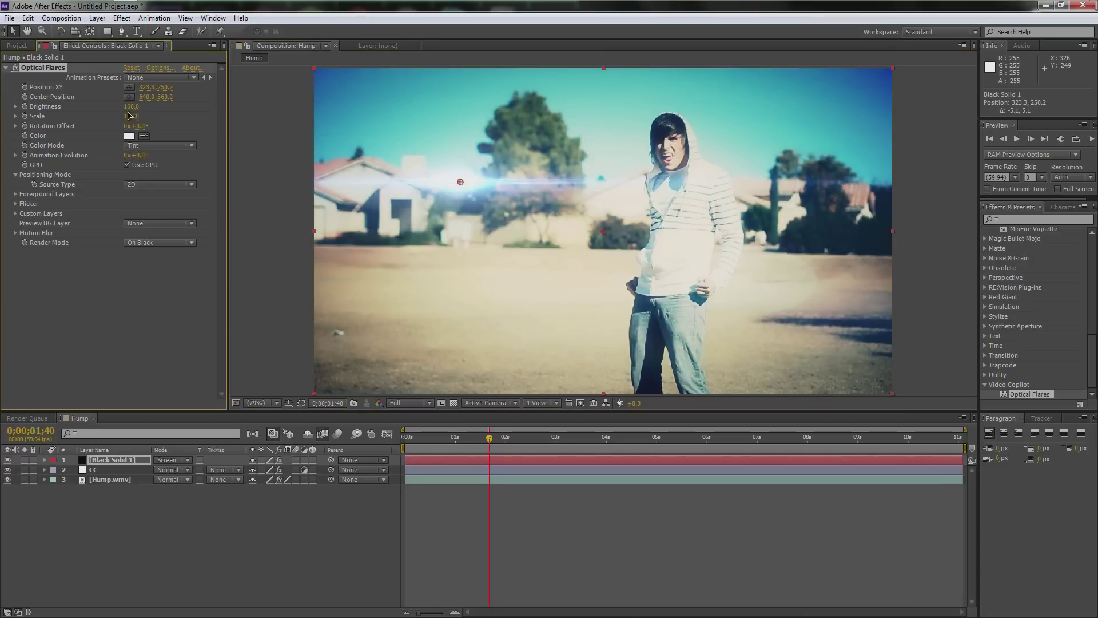
{"action": "left_click_drag", "start_coordinate": [132, 115], "coordinate": [123, 107]}
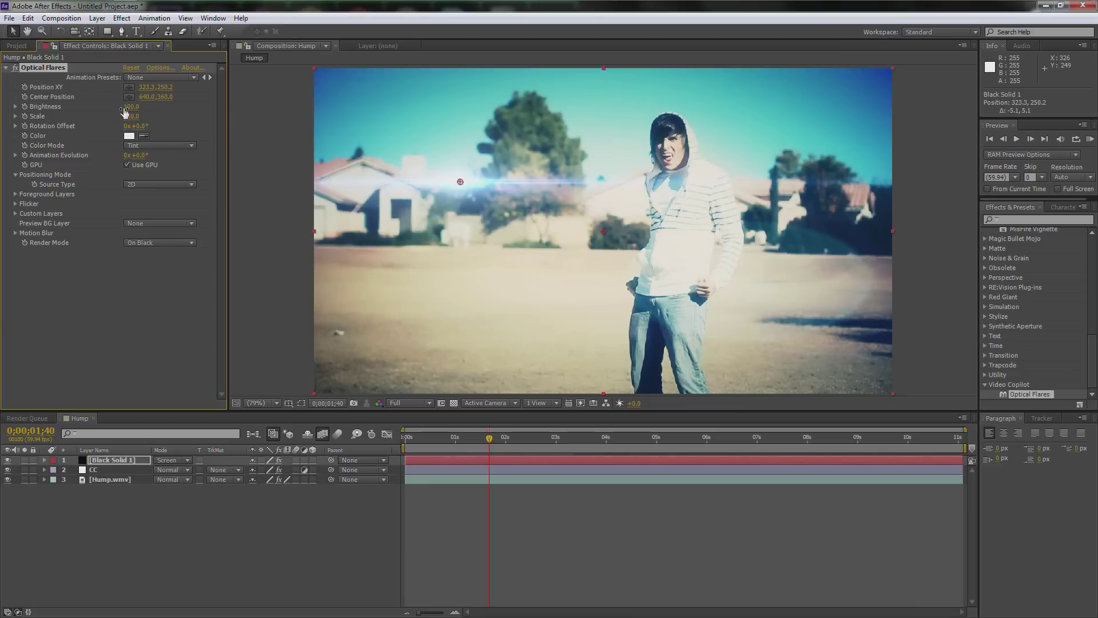
{"action": "left_click", "coordinate": [189, 238]}
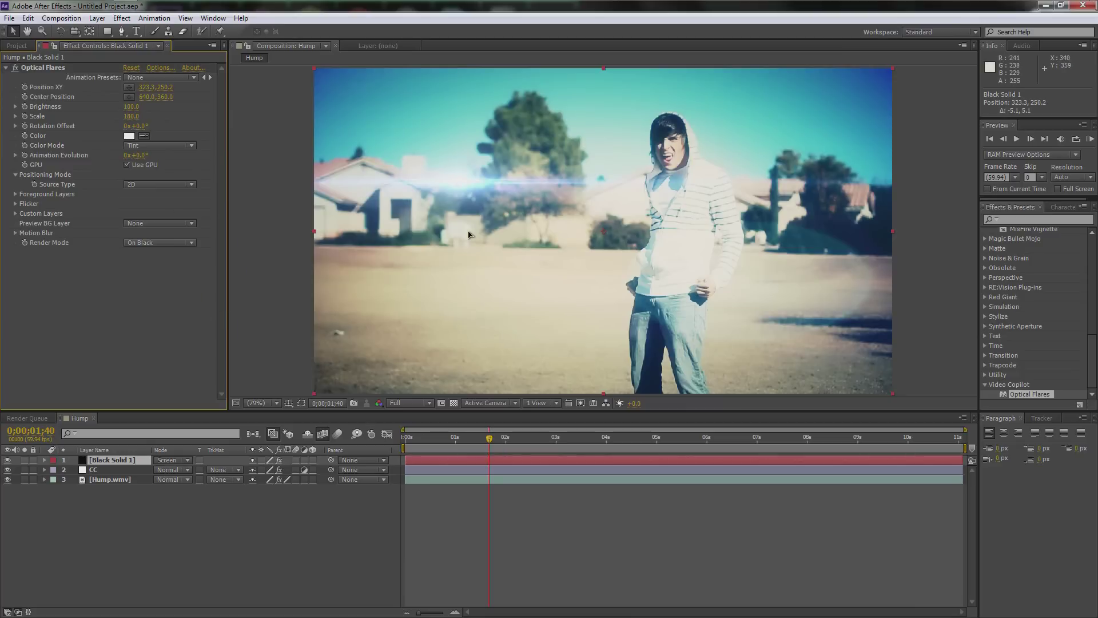
{"action": "key", "text": "period"}
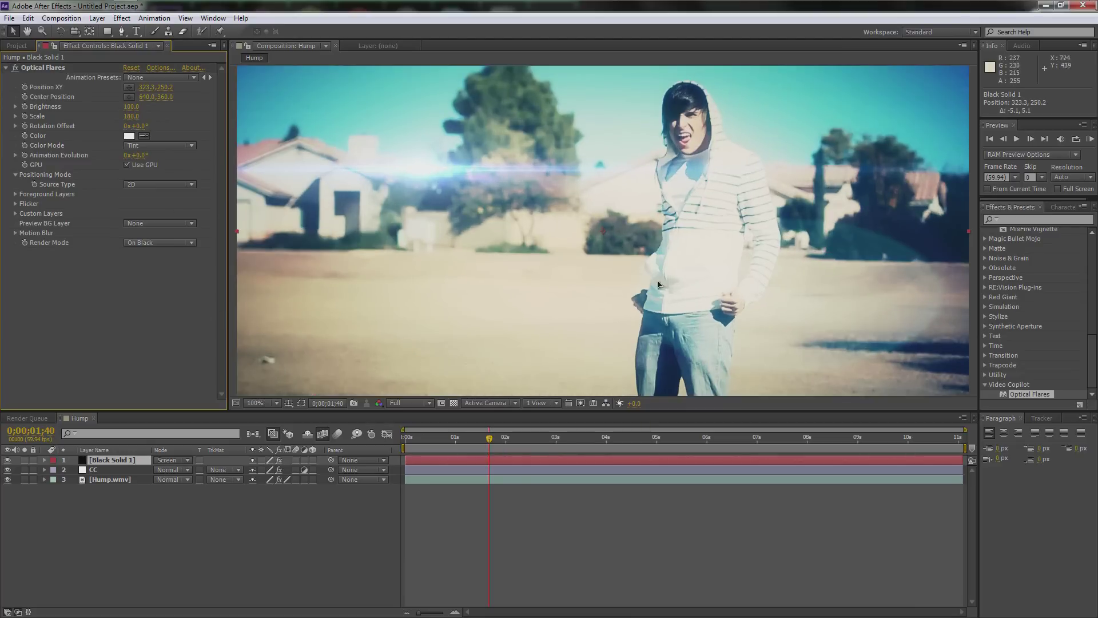
{"action": "key", "text": "comma"}
{"action": "key", "text": "period"}
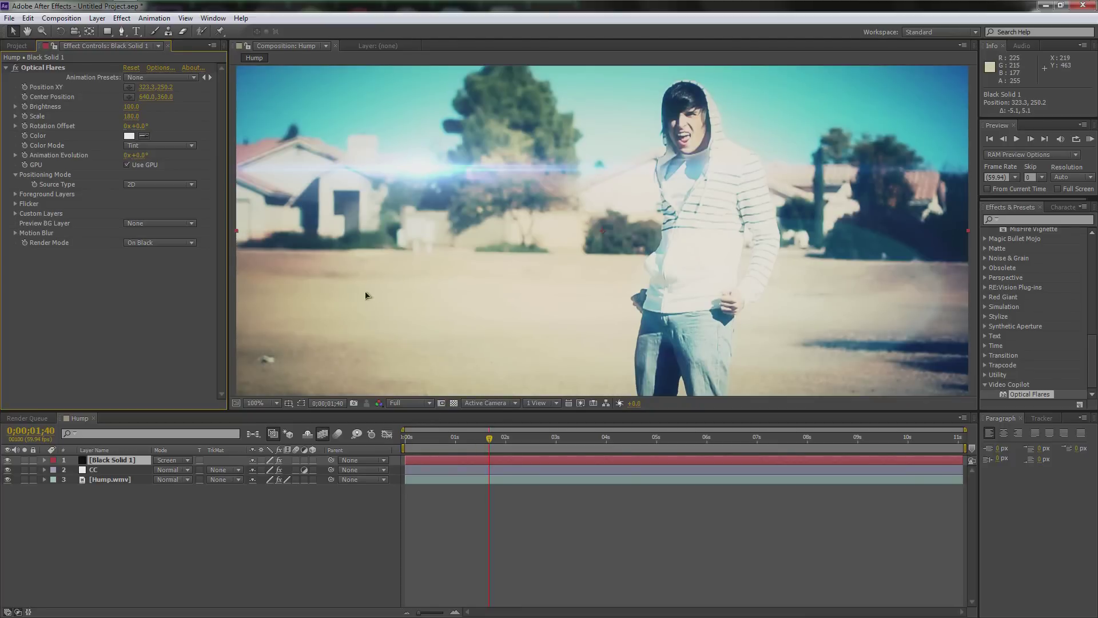
{"action": "key", "text": "comma"}
{"action": "key", "text": "period"}
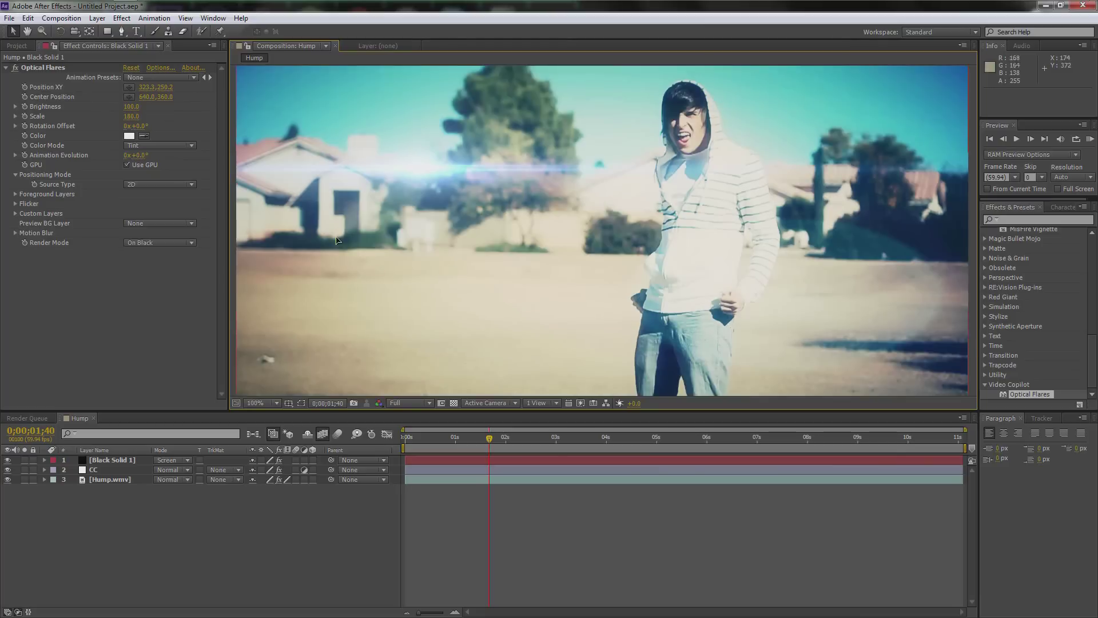
Step: Add the Hump composition to the render queue and set its output format to QuickTime
{"action": "left_click", "coordinate": [57, 21]}
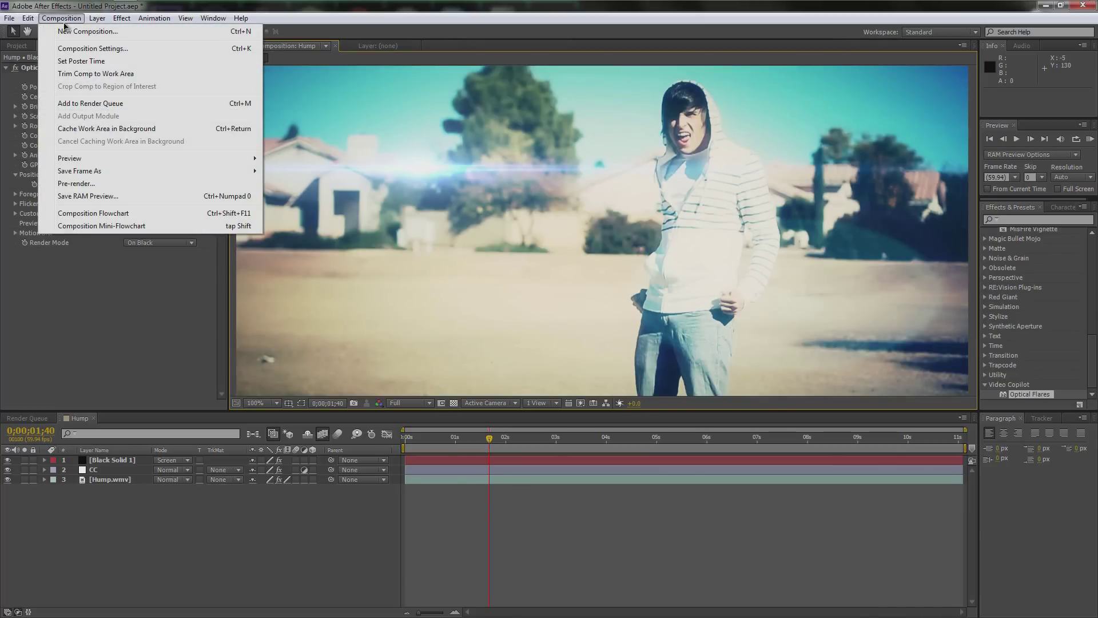
{"action": "left_click", "coordinate": [84, 104]}
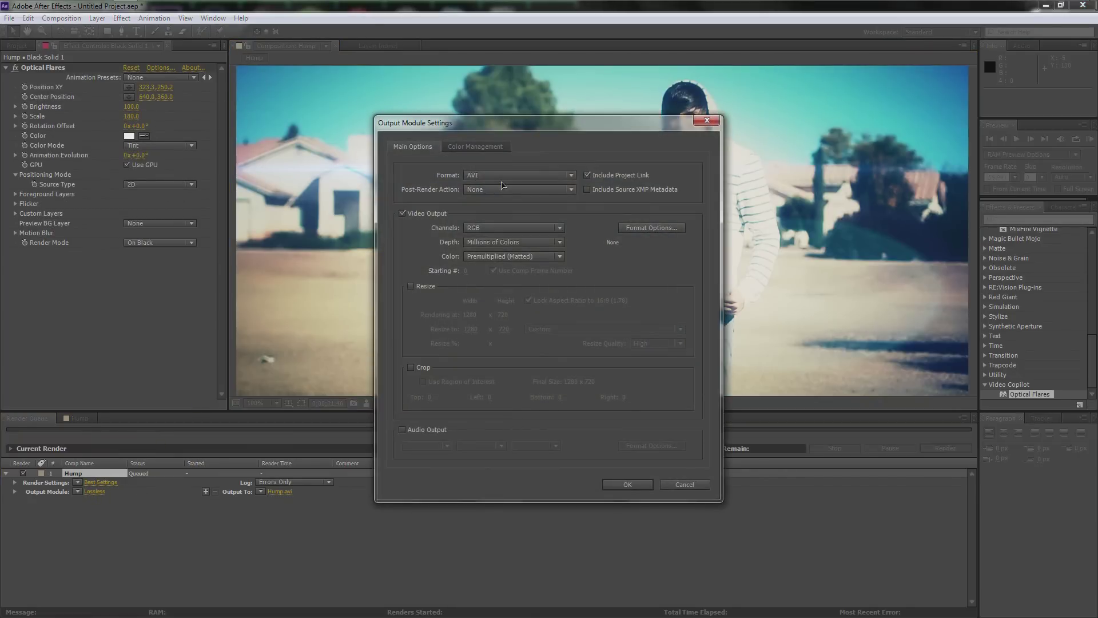
{"action": "left_click", "coordinate": [502, 177]}
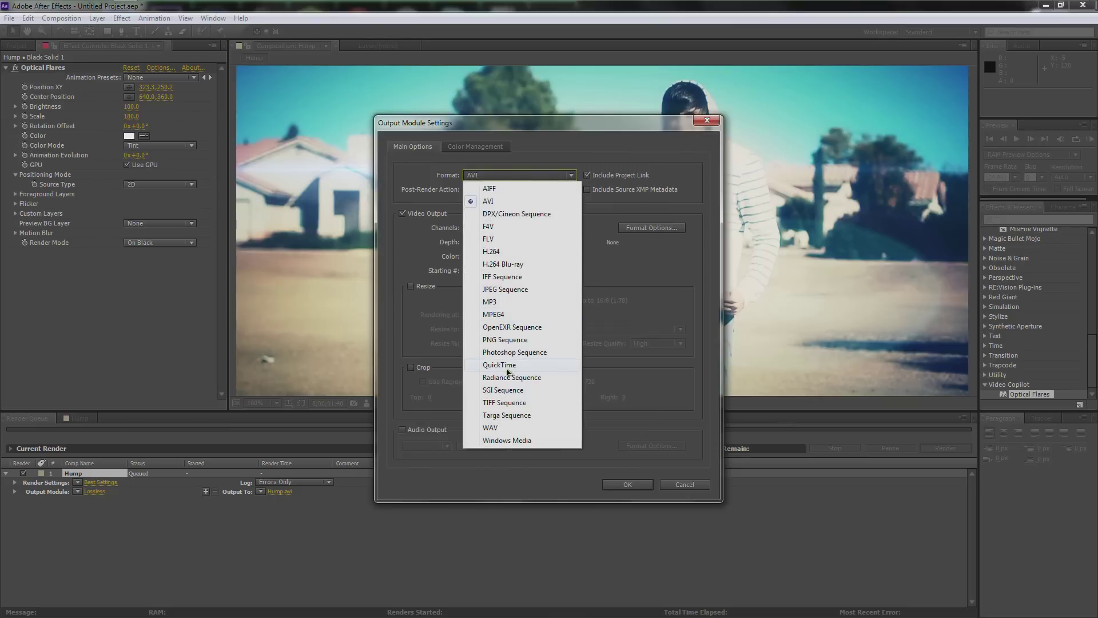
{"action": "left_click", "coordinate": [507, 365]}
Step: Confirm the QuickTime output module with the Photo - JPEG codec at quality 100
{"action": "left_click", "coordinate": [650, 228]}
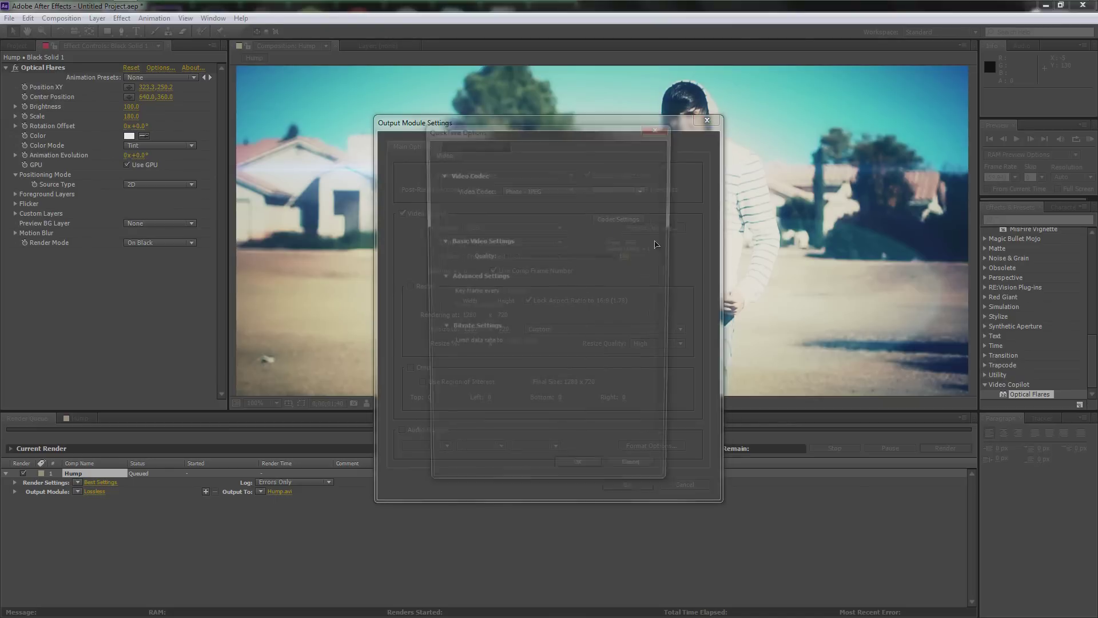
{"action": "left_click", "coordinate": [536, 195]}
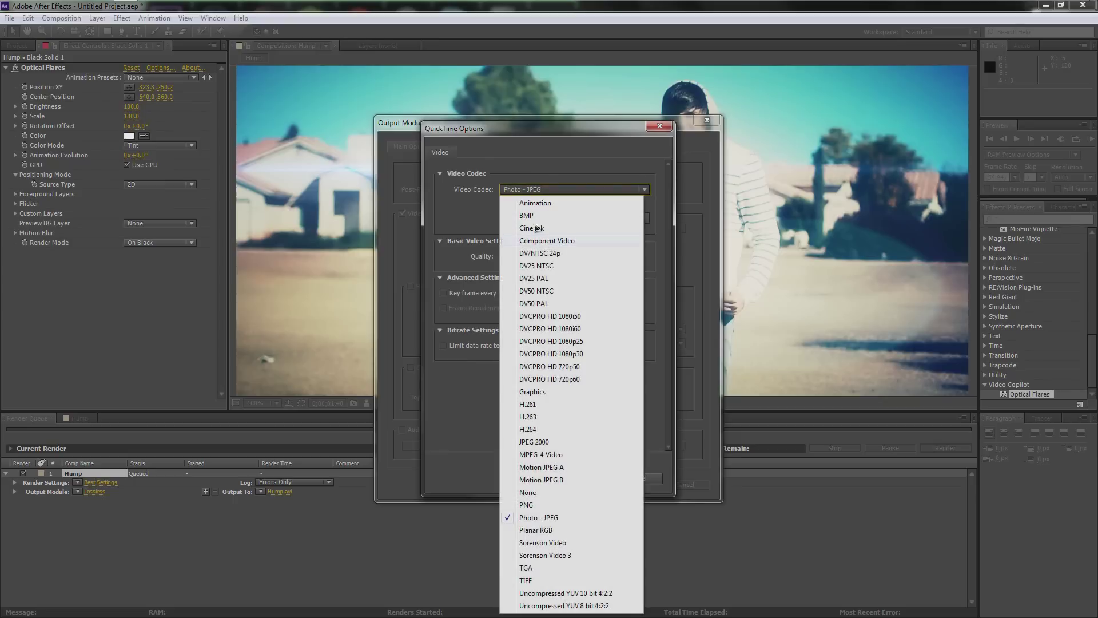
{"action": "left_click", "coordinate": [675, 280]}
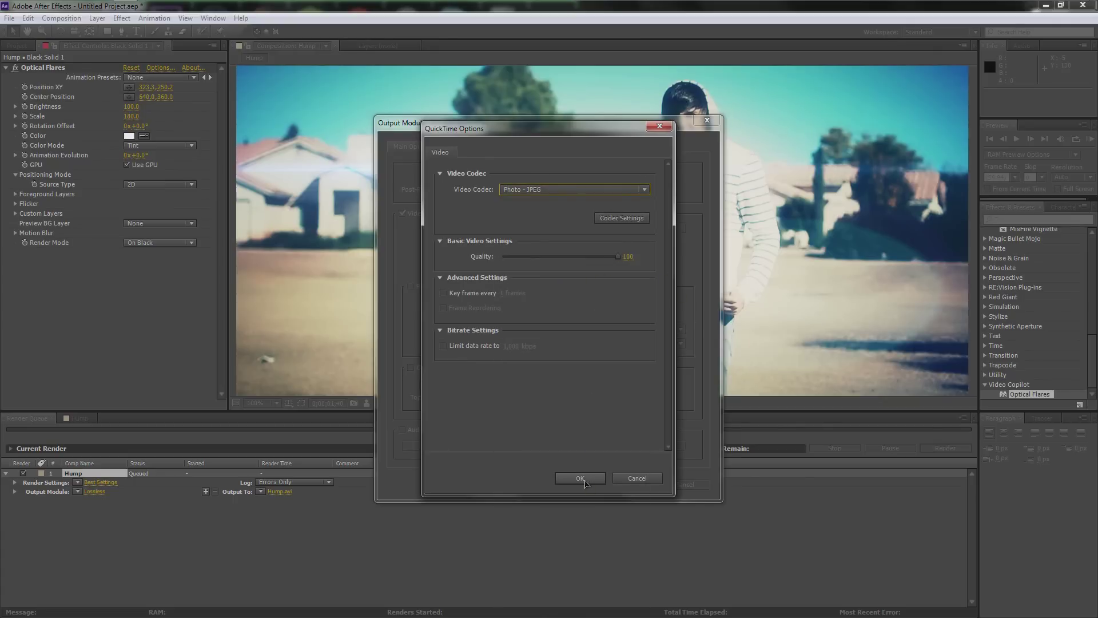
{"action": "left_click", "coordinate": [584, 481]}
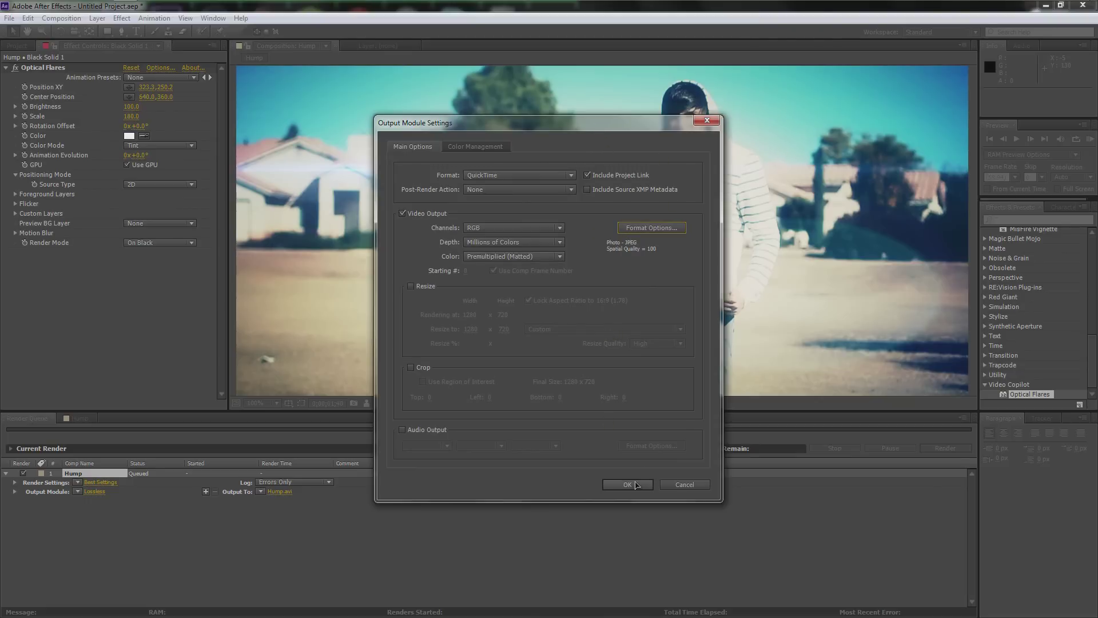
{"action": "left_click", "coordinate": [627, 485]}
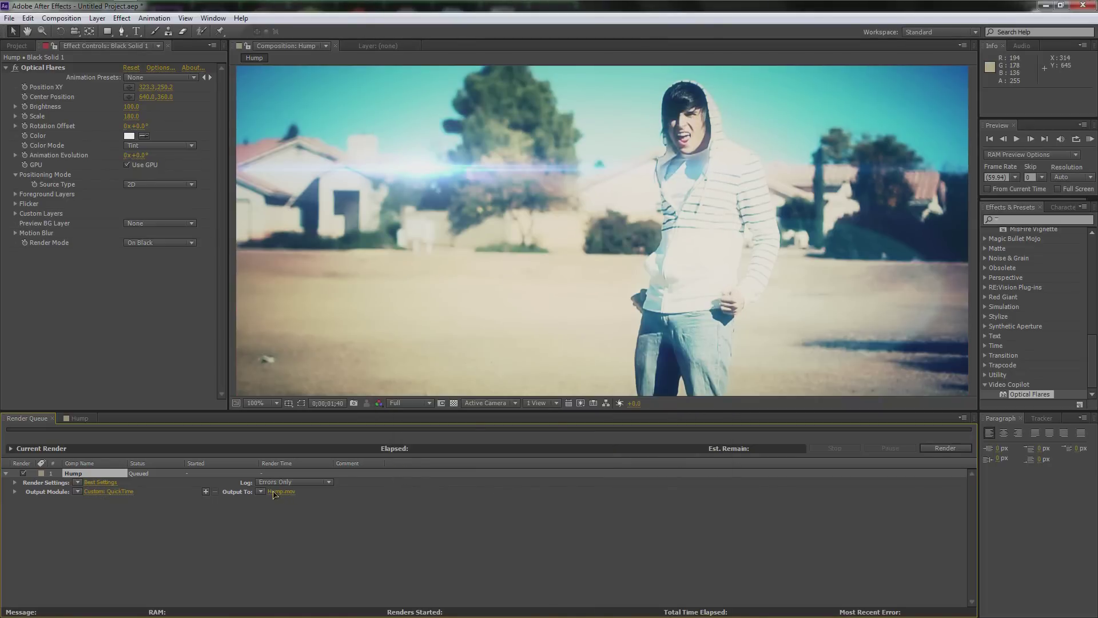
Step: Set the output movie's file name to Hump high on the Desktop and start the render
{"action": "scroll", "coordinate": [572, 260], "scroll_direction": "down", "scroll_amount": 2}
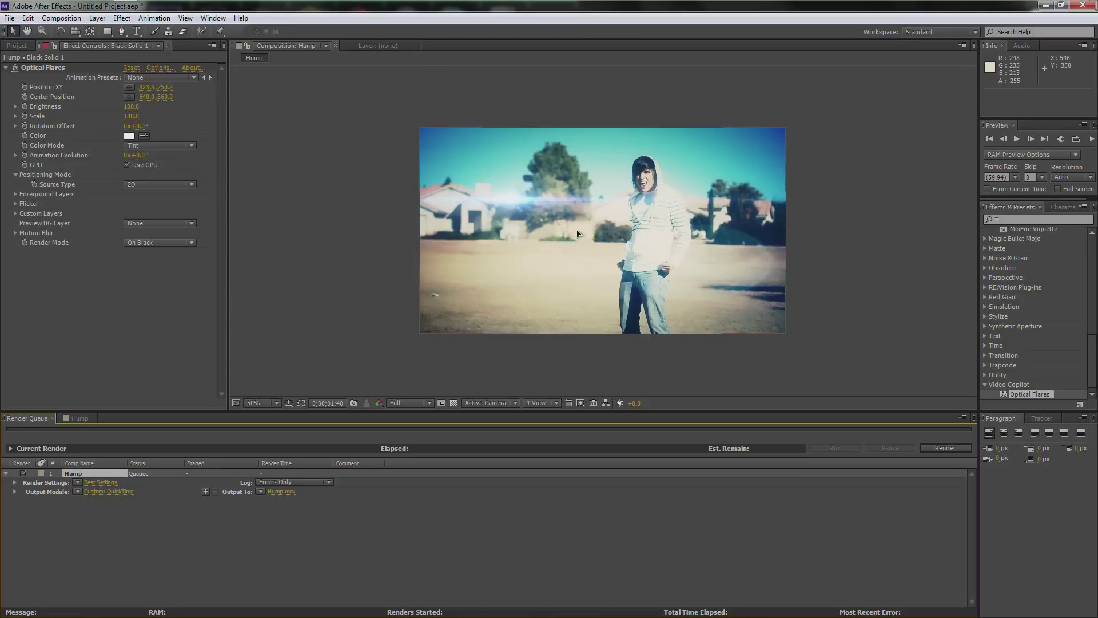
{"action": "scroll", "coordinate": [560, 234], "scroll_direction": "up", "scroll_amount": 2}
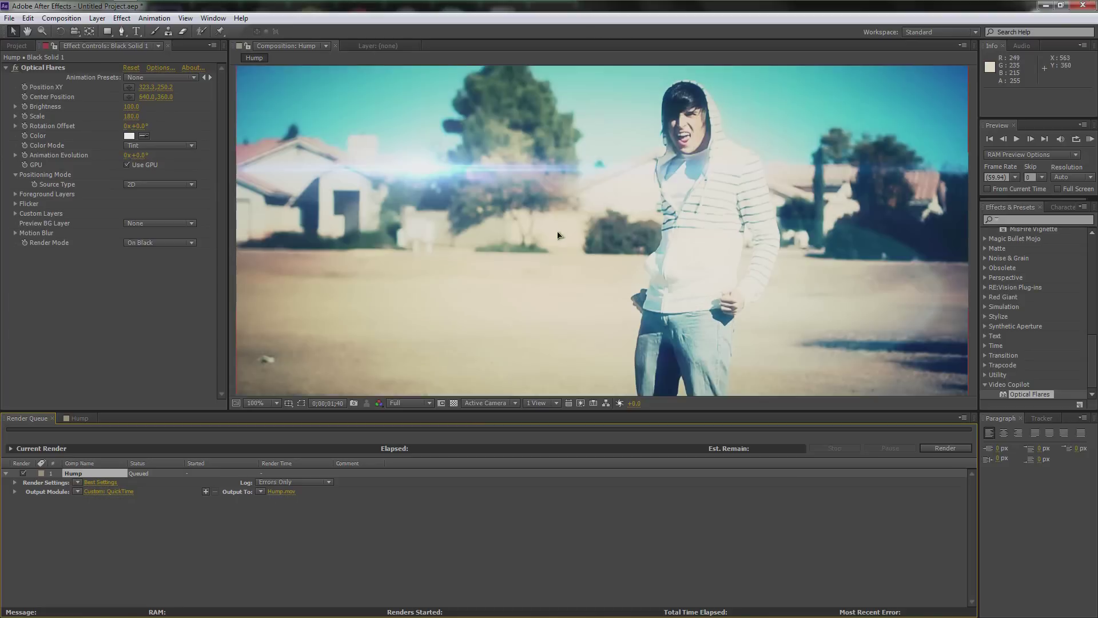
{"action": "left_click", "coordinate": [274, 495]}
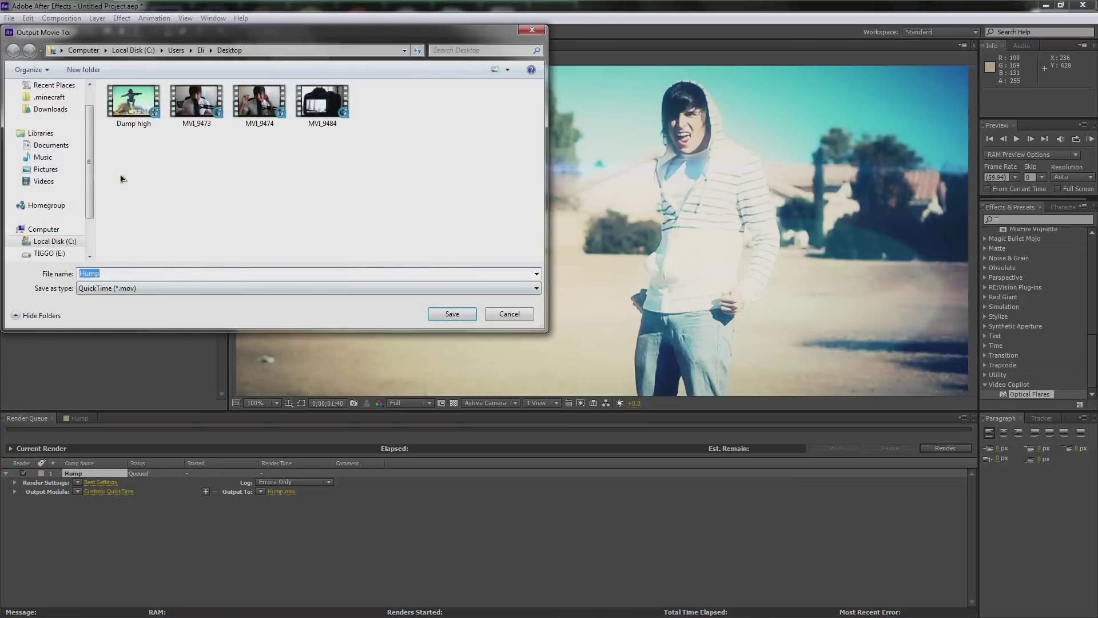
{"action": "left_click", "coordinate": [133, 103]}
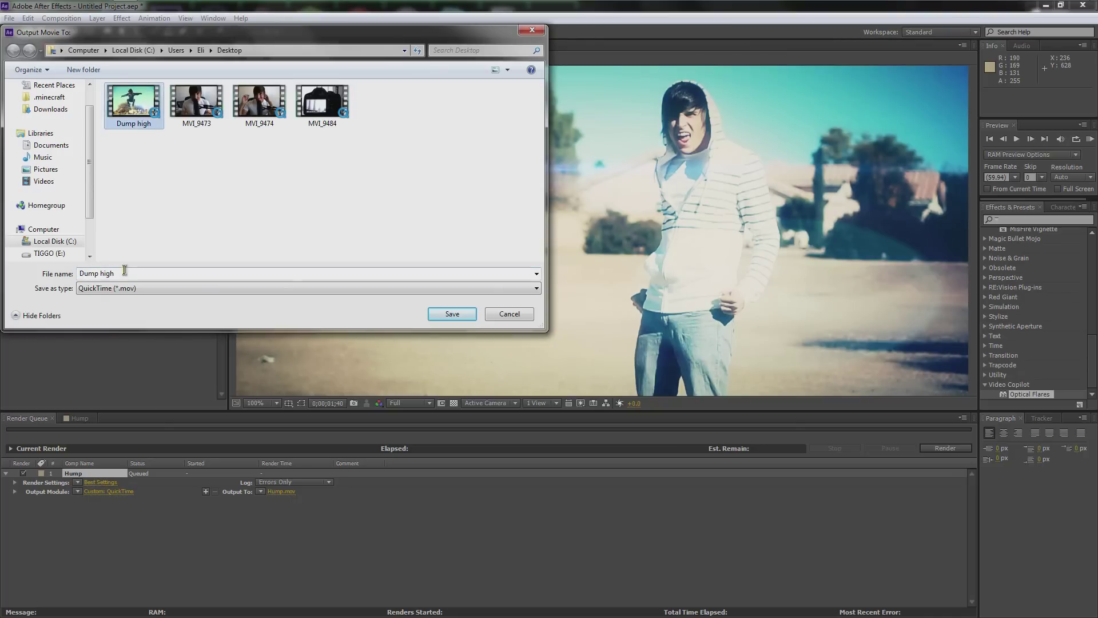
{"action": "left_click", "coordinate": [83, 275]}
{"action": "left_click", "coordinate": [84, 275]}
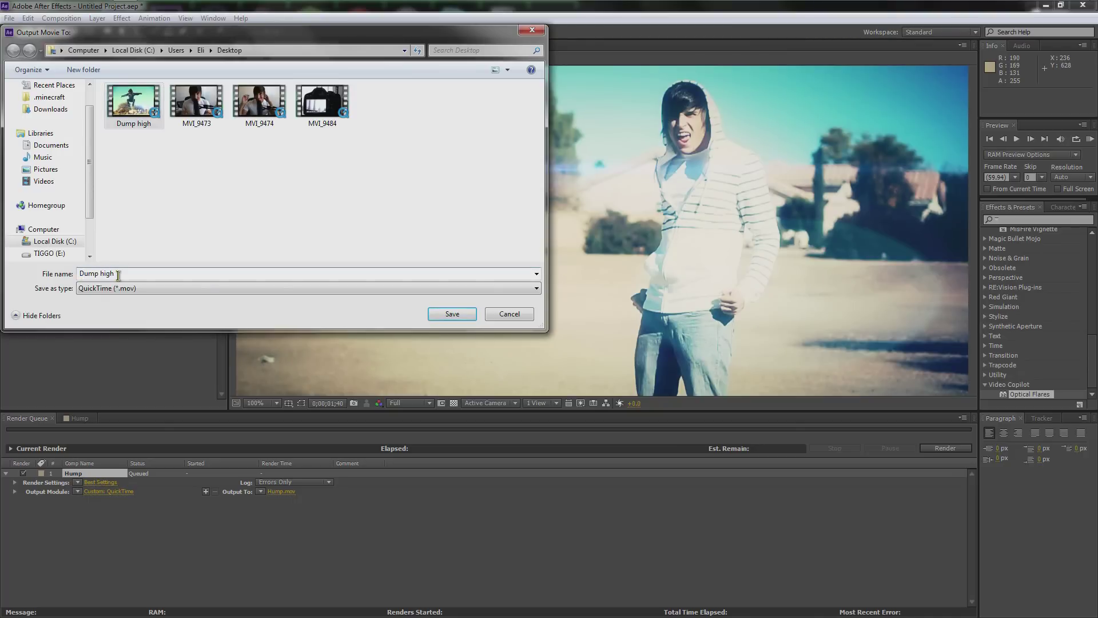
{"action": "key", "text": "BackSpace"}
{"action": "type", "text": "H"}
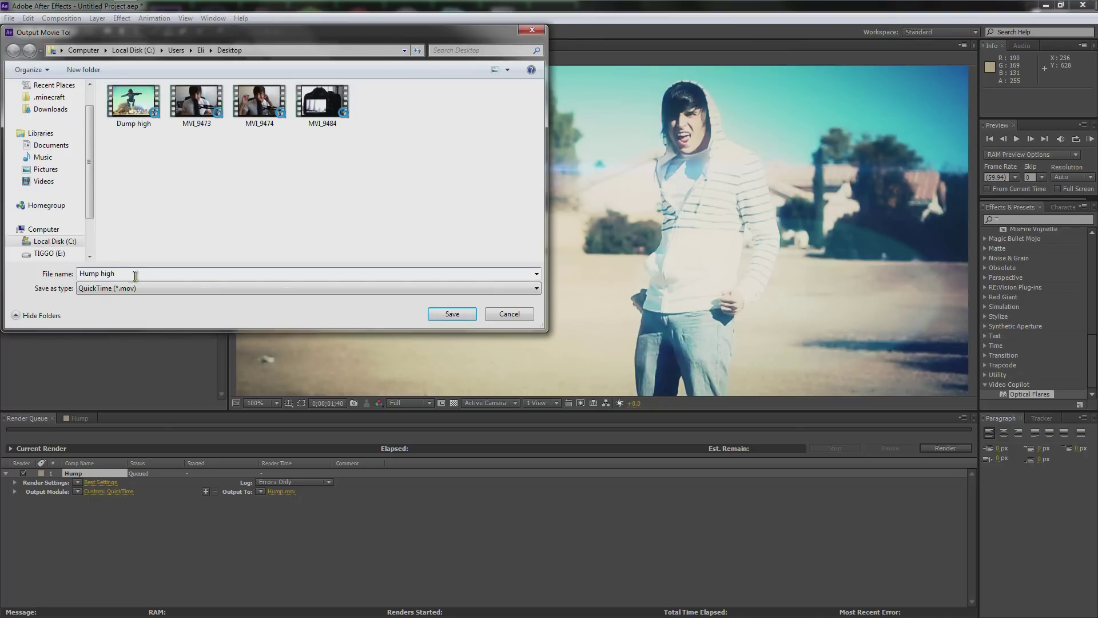
{"action": "left_click", "coordinate": [443, 315]}
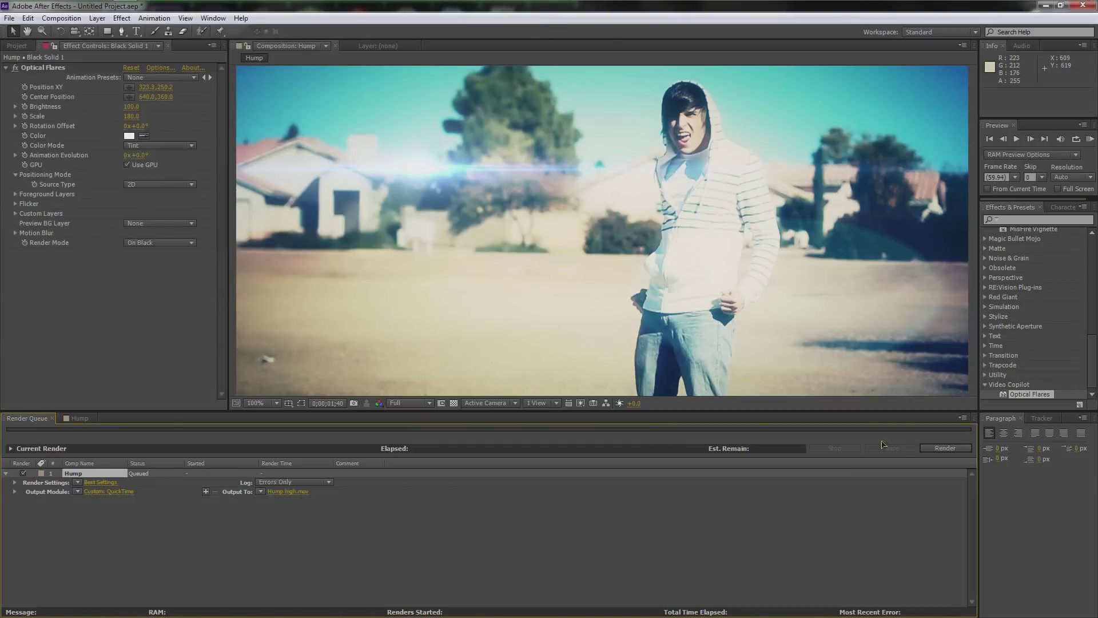
{"action": "left_click", "coordinate": [941, 449]}
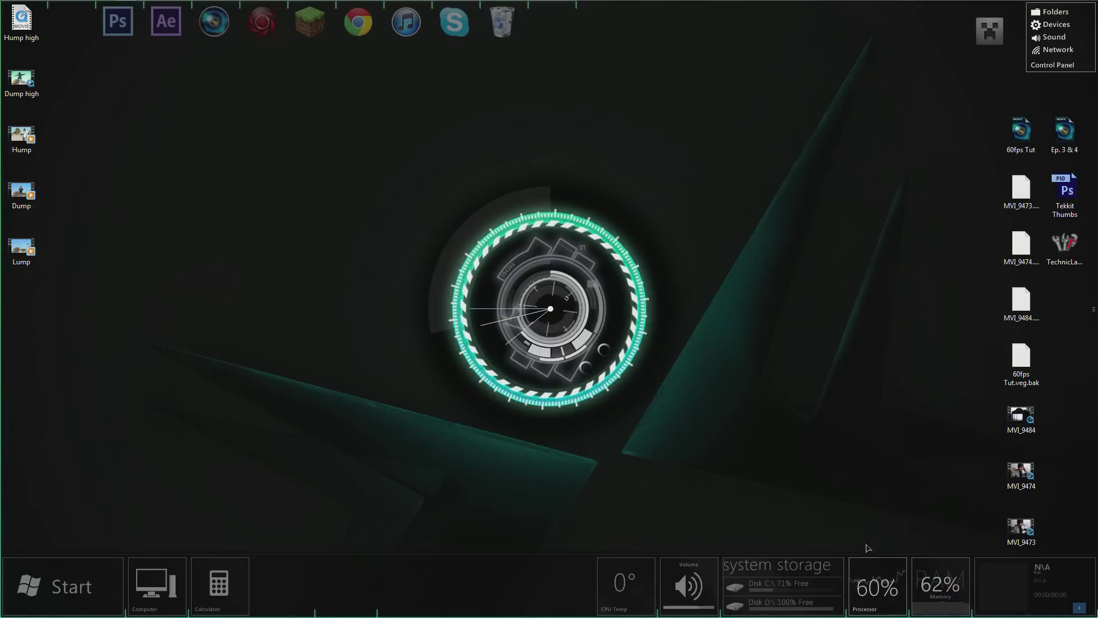
Step: Switch to Vegas Pro from the desktop with an empty project
{"action": "left_click", "coordinate": [213, 26]}
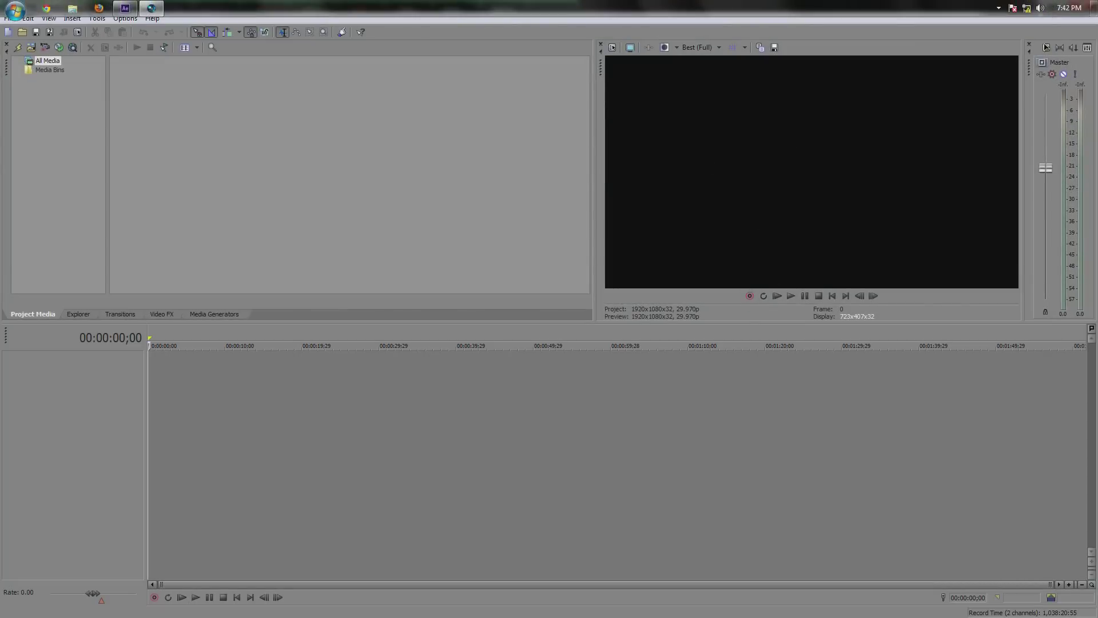
{"action": "left_click", "coordinate": [1045, 5]}
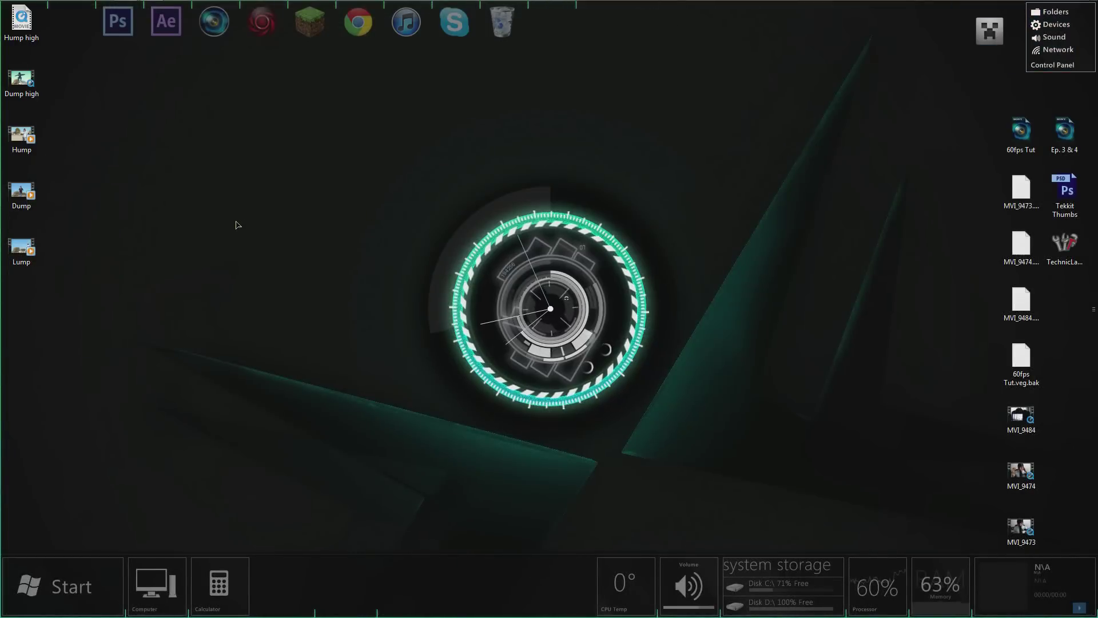
{"action": "left_click_drag", "start_coordinate": [21, 254], "coordinate": [180, 377]}
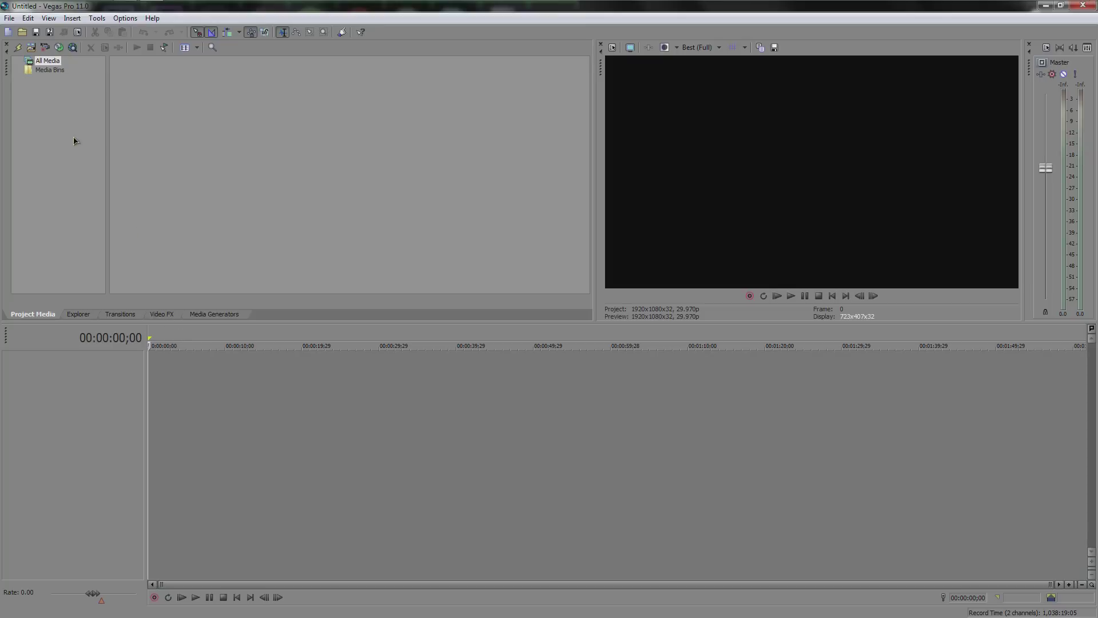
Step: Create a new project at 1280 x 720 with a frame rate of 59.940 (Double NTSC)
{"action": "left_click", "coordinate": [9, 18]}
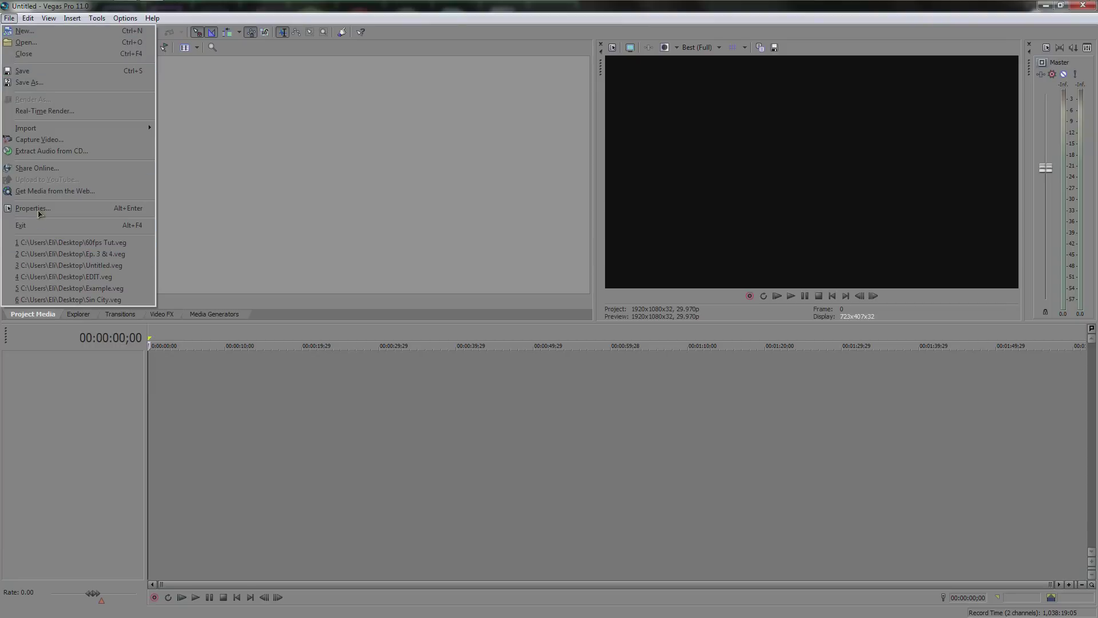
{"action": "left_click", "coordinate": [28, 32]}
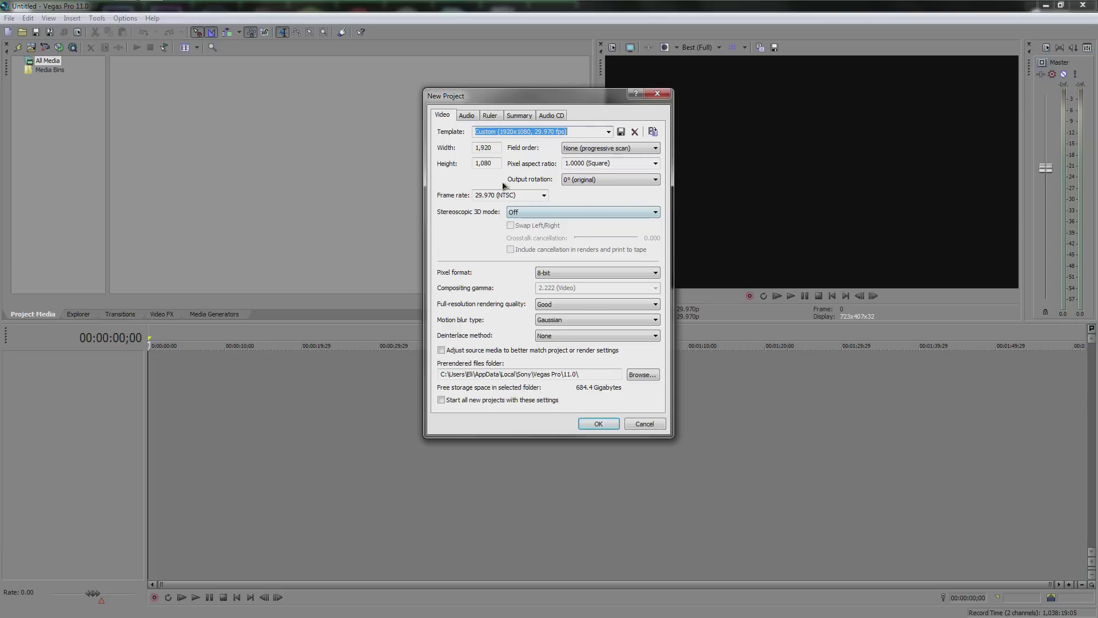
{"action": "left_click_drag", "start_coordinate": [496, 148], "coordinate": [443, 148]}
{"action": "type", "text": "1280"}
{"action": "left_click_drag", "start_coordinate": [496, 163], "coordinate": [446, 163]}
{"action": "type", "text": "720"}
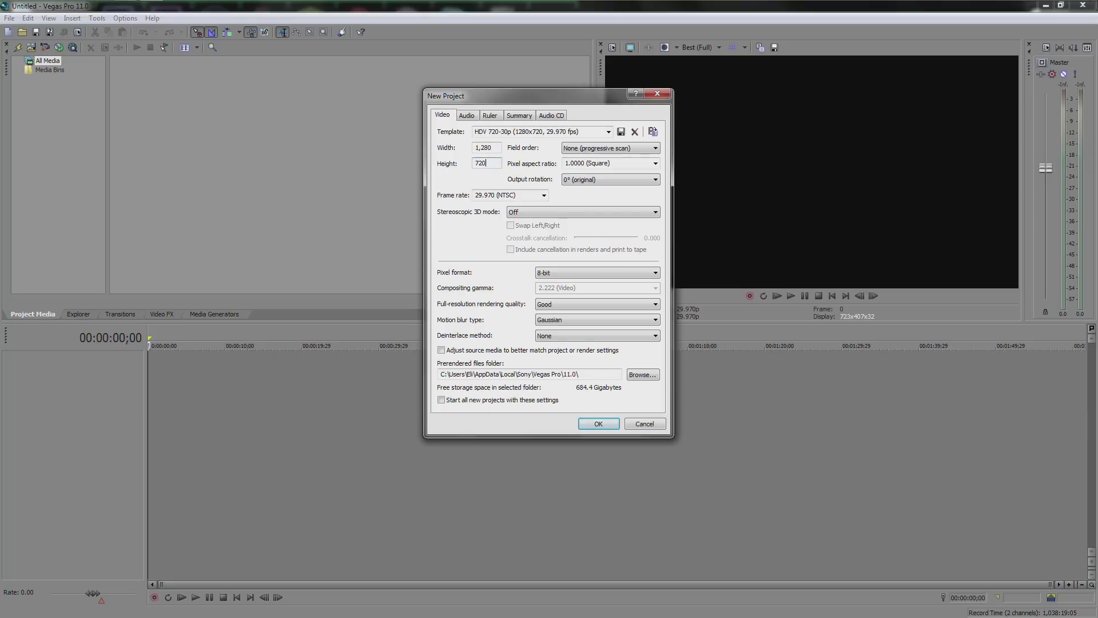
{"action": "left_click", "coordinate": [542, 195]}
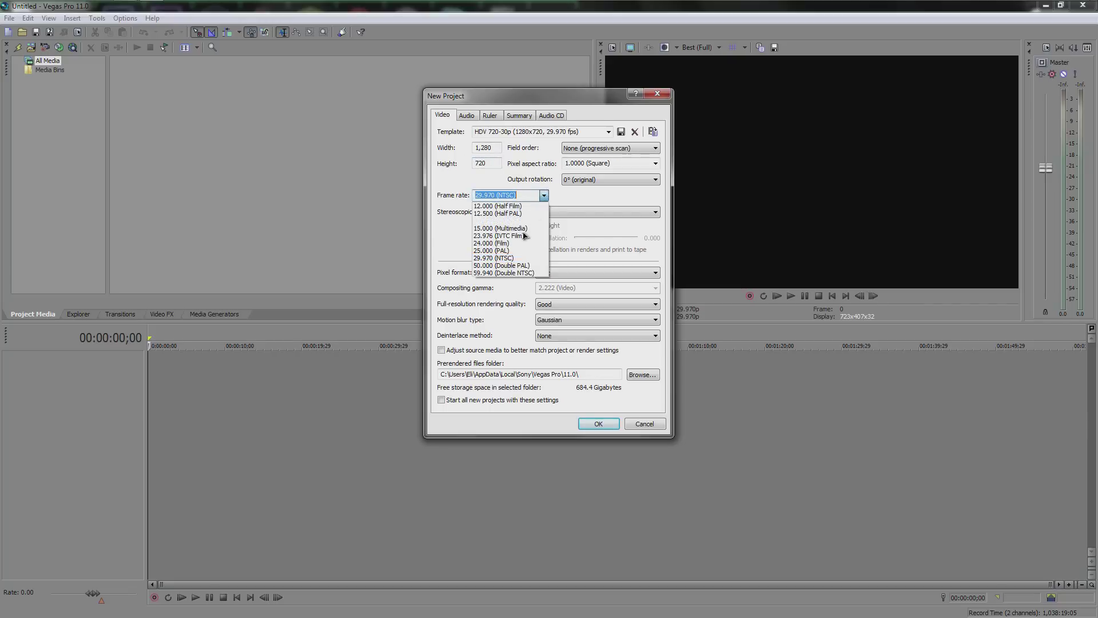
{"action": "left_click", "coordinate": [503, 273]}
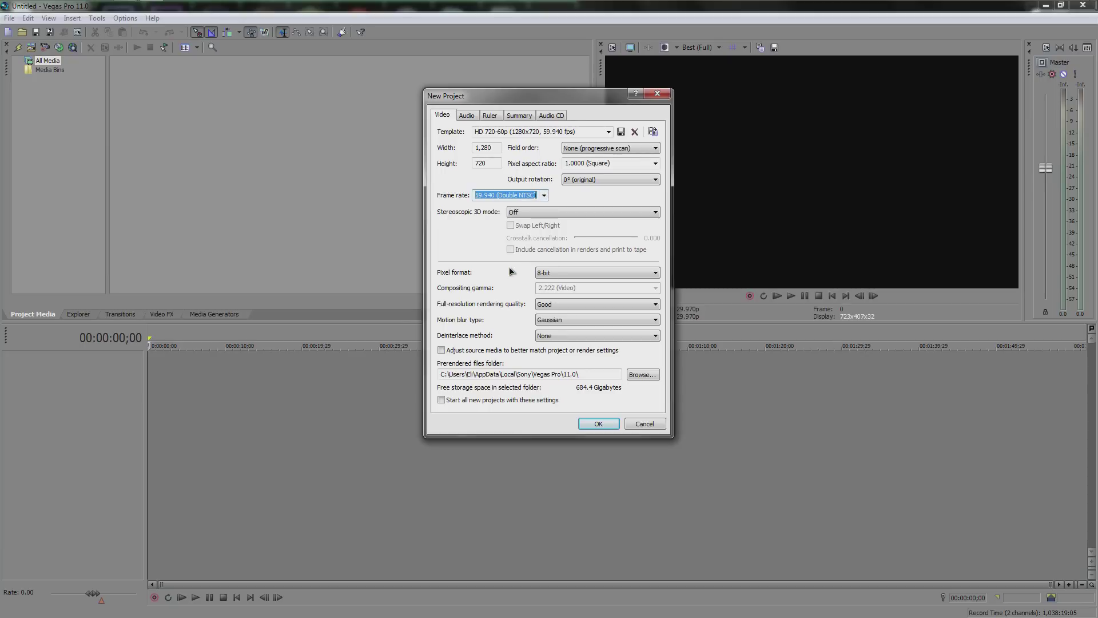
{"action": "left_click", "coordinate": [598, 423]}
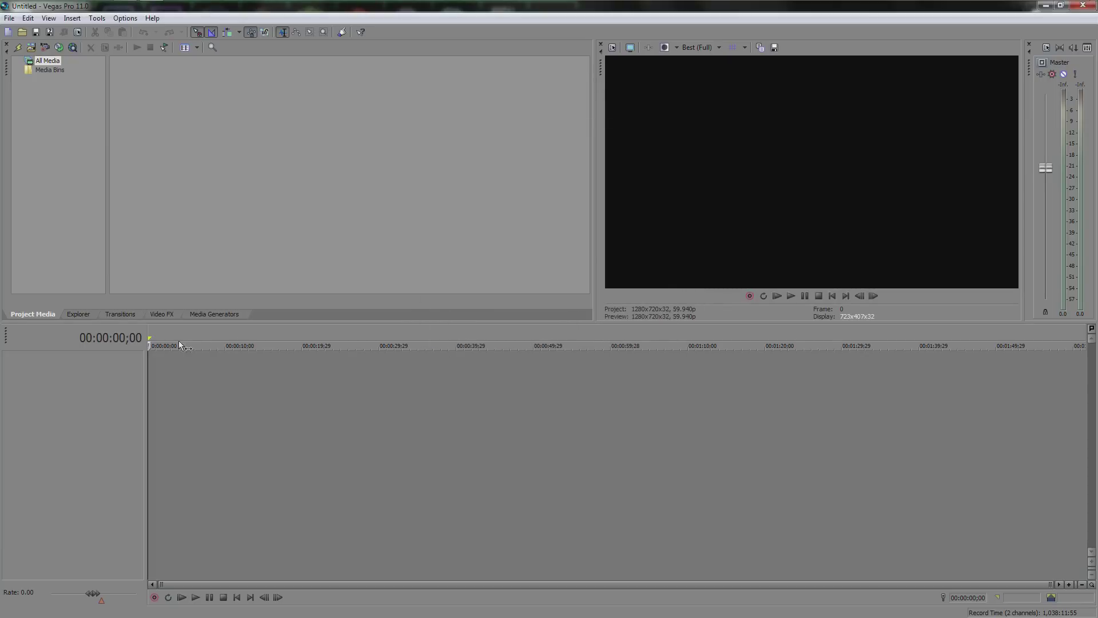
Step: Bring the Lump clip from the desktop into Vegas Pro at the start of the timeline
{"action": "left_click", "coordinate": [1046, 5]}
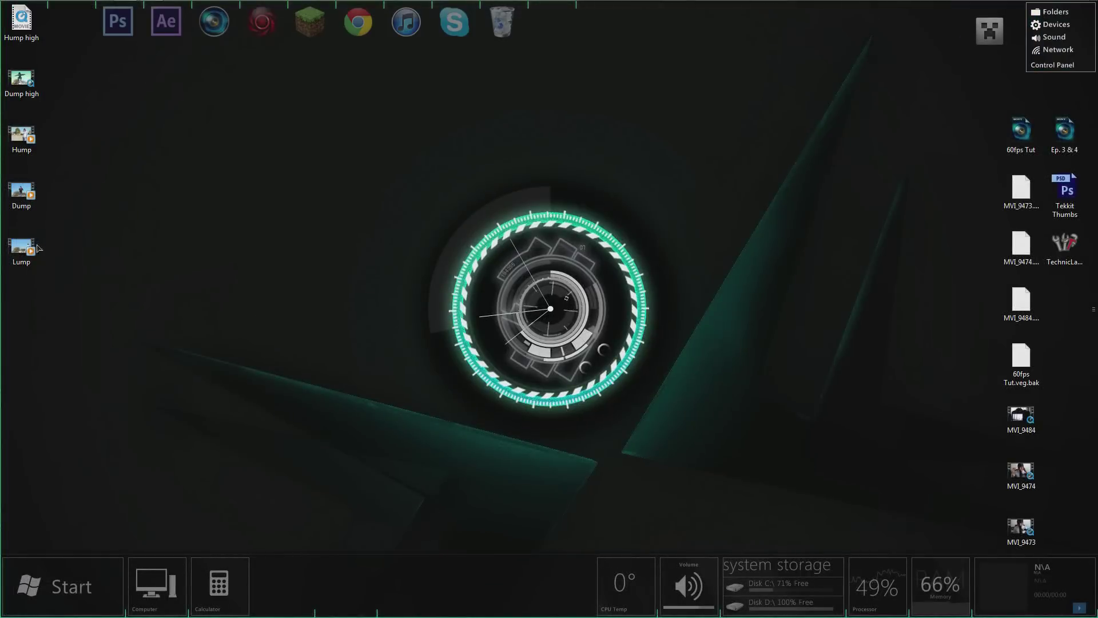
{"action": "left_click", "coordinate": [151, 8]}
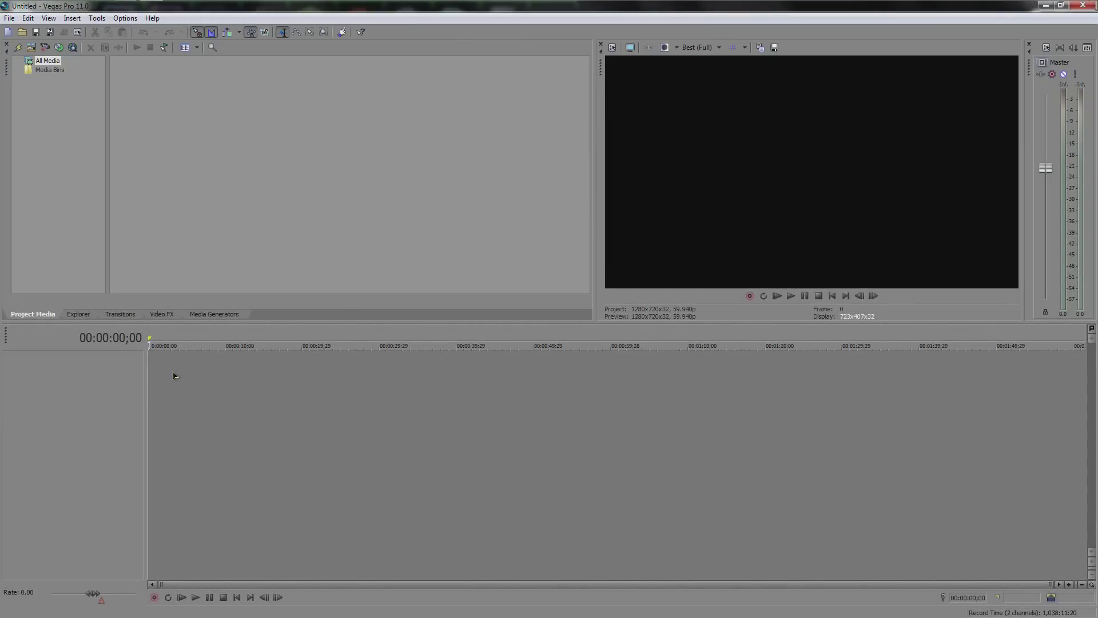
{"action": "left_click_drag", "start_coordinate": [175, 375], "coordinate": [172, 376]}
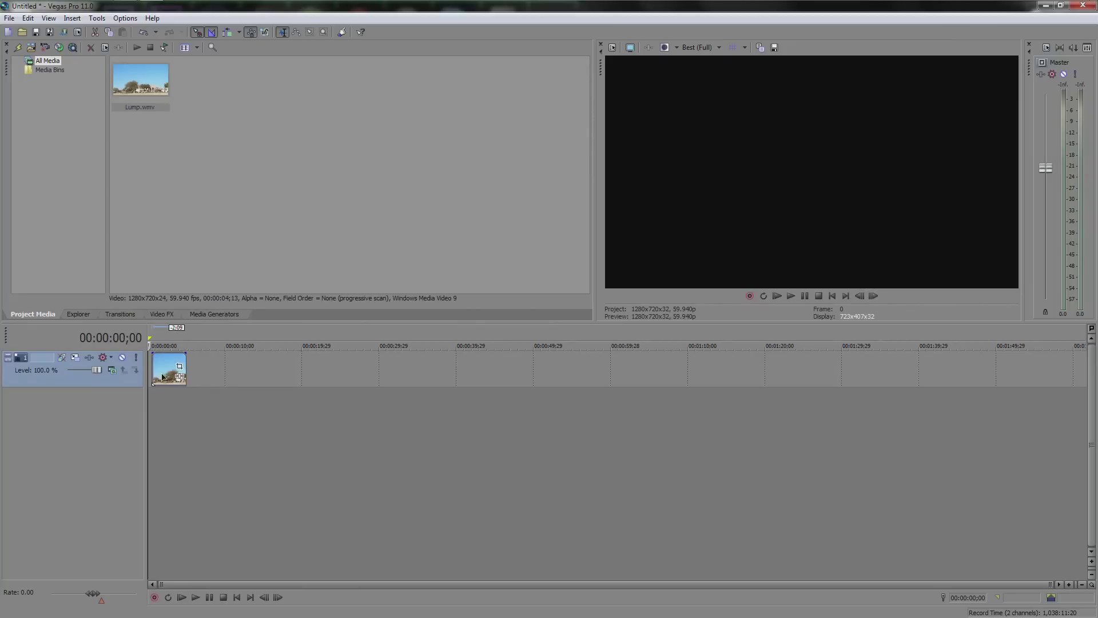
Step: Play back the Lump clip and set the loop region to span its full length
{"action": "scroll", "coordinate": [172, 375], "scroll_direction": "up", "scroll_amount": 5}
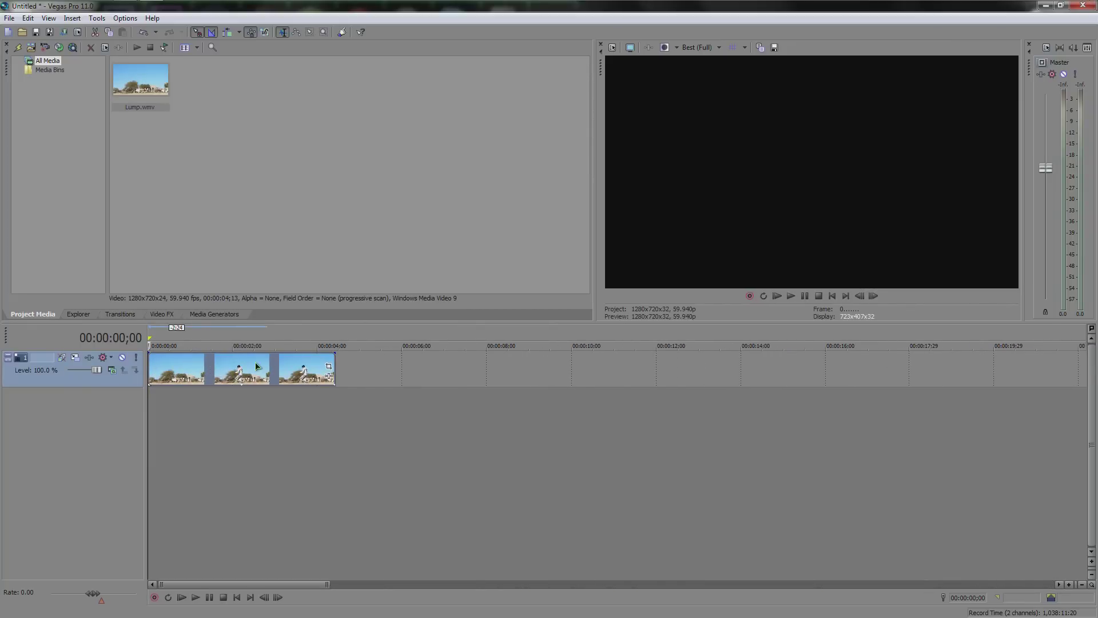
{"action": "key", "text": "space"}
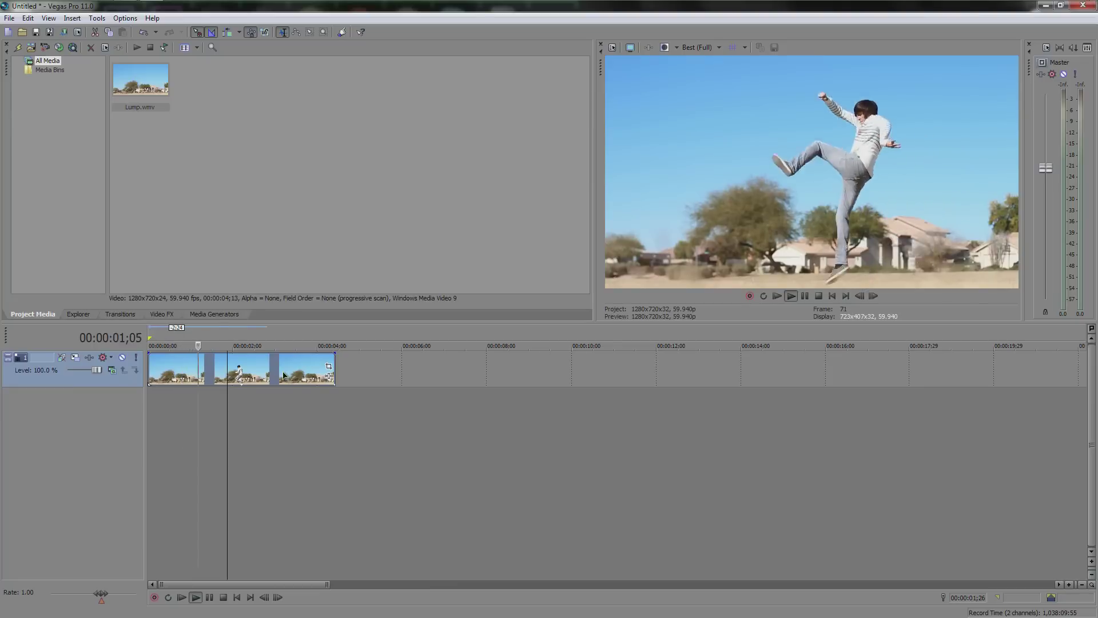
{"action": "double_click", "coordinate": [307, 376]}
{"action": "key", "text": "space"}
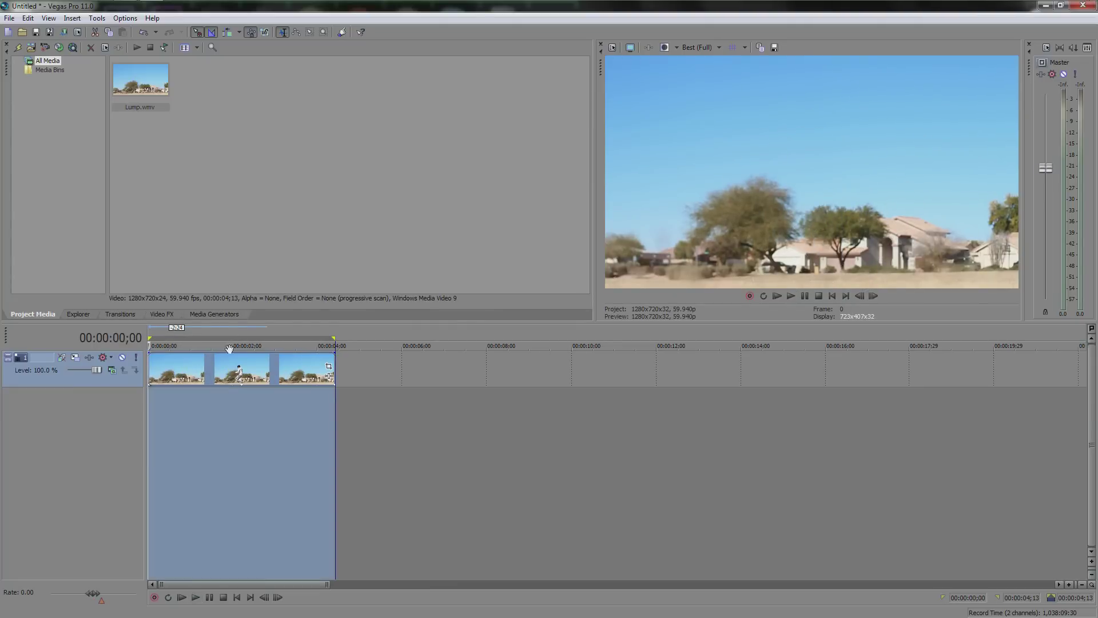
Step: Begin rendering the project with the MainConcept AVC/AAC Internet HD 720p template and open the template's custom settings
{"action": "left_click", "coordinate": [9, 18]}
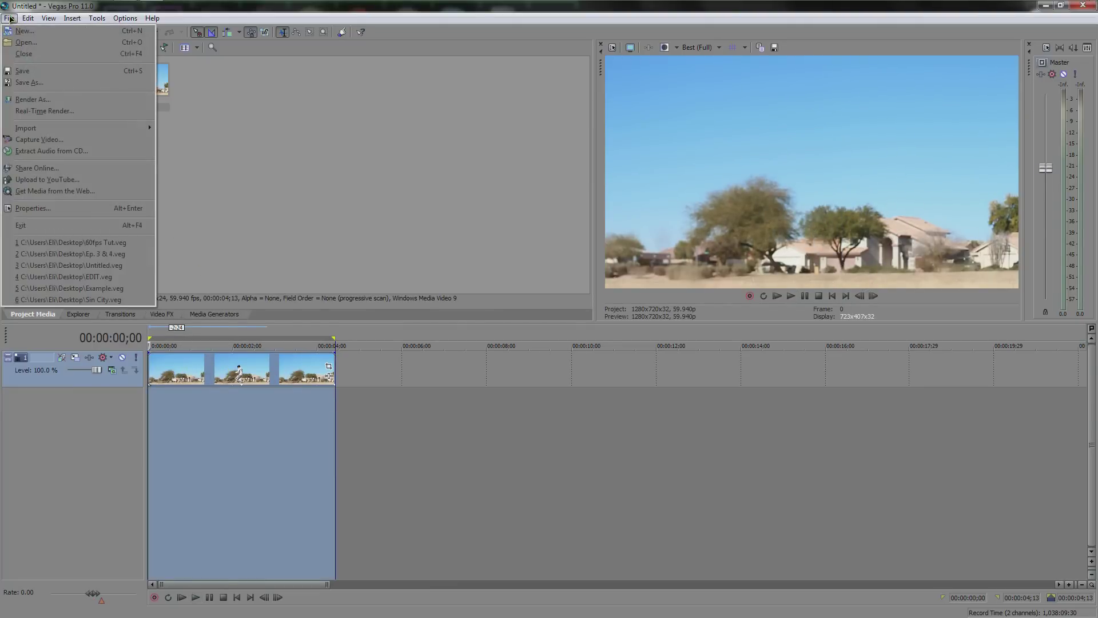
{"action": "left_click", "coordinate": [34, 99]}
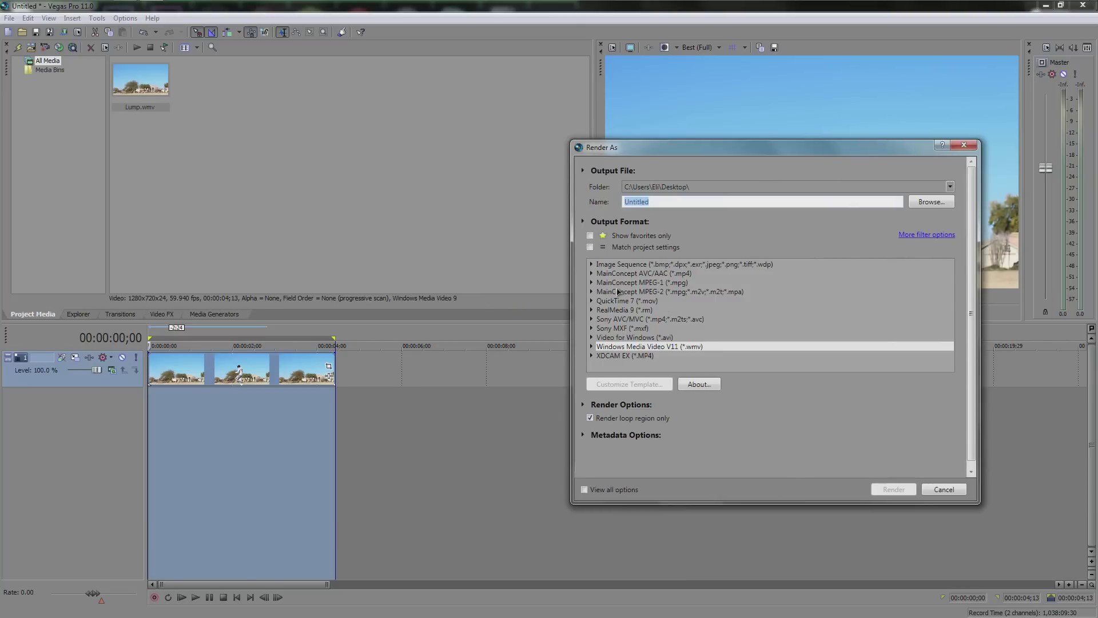
{"action": "left_click", "coordinate": [592, 282]}
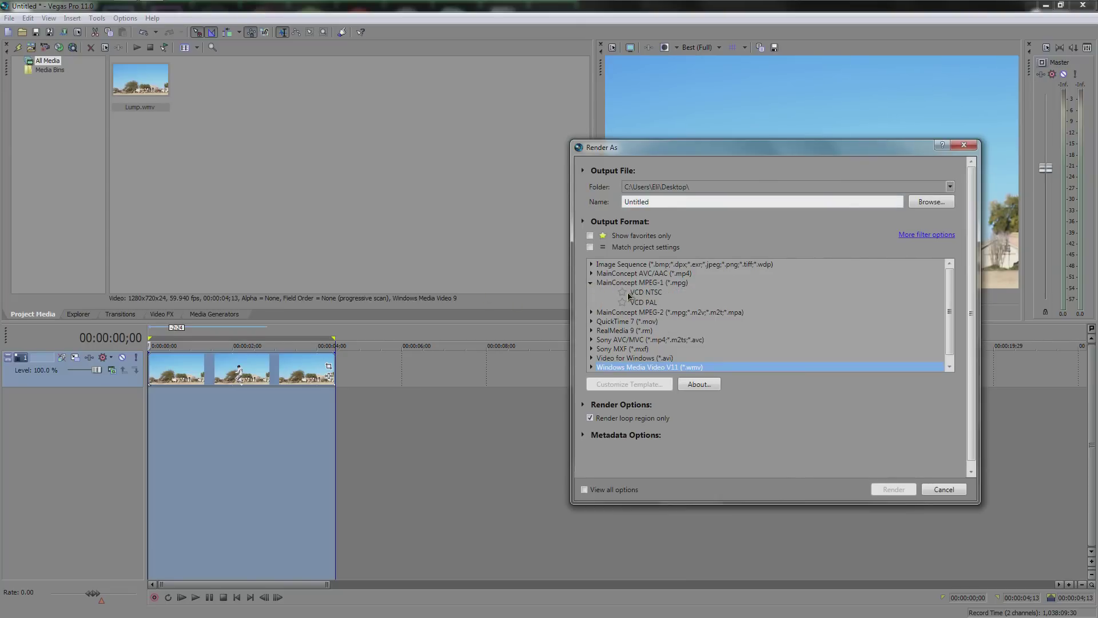
{"action": "left_click", "coordinate": [592, 274]}
{"action": "scroll", "coordinate": [664, 309], "scroll_direction": "down", "scroll_amount": 1}
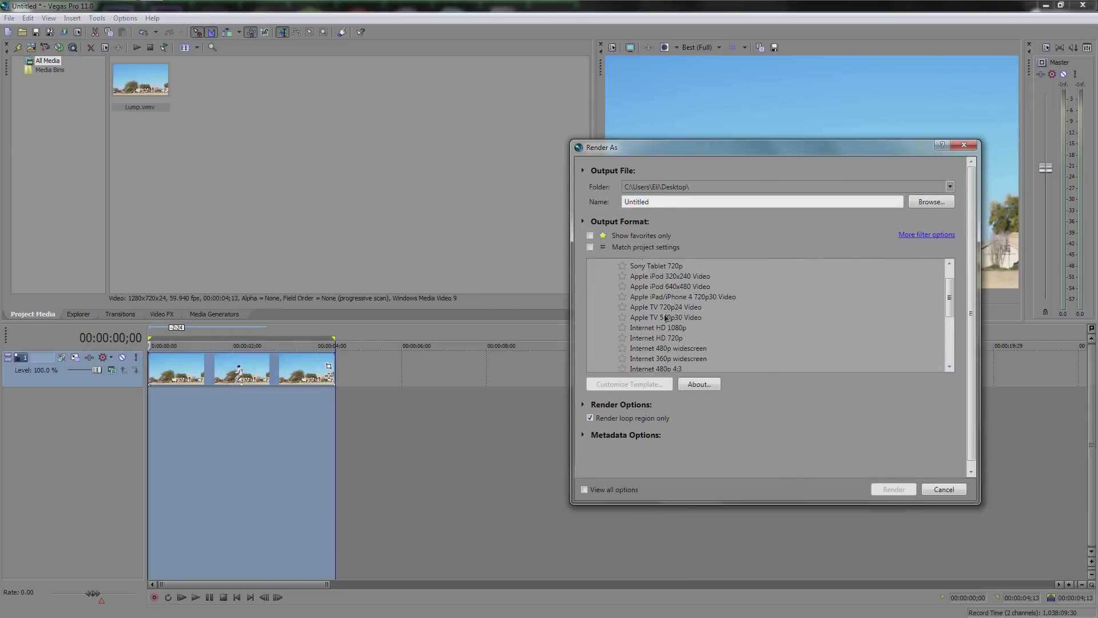
{"action": "left_click", "coordinate": [678, 339]}
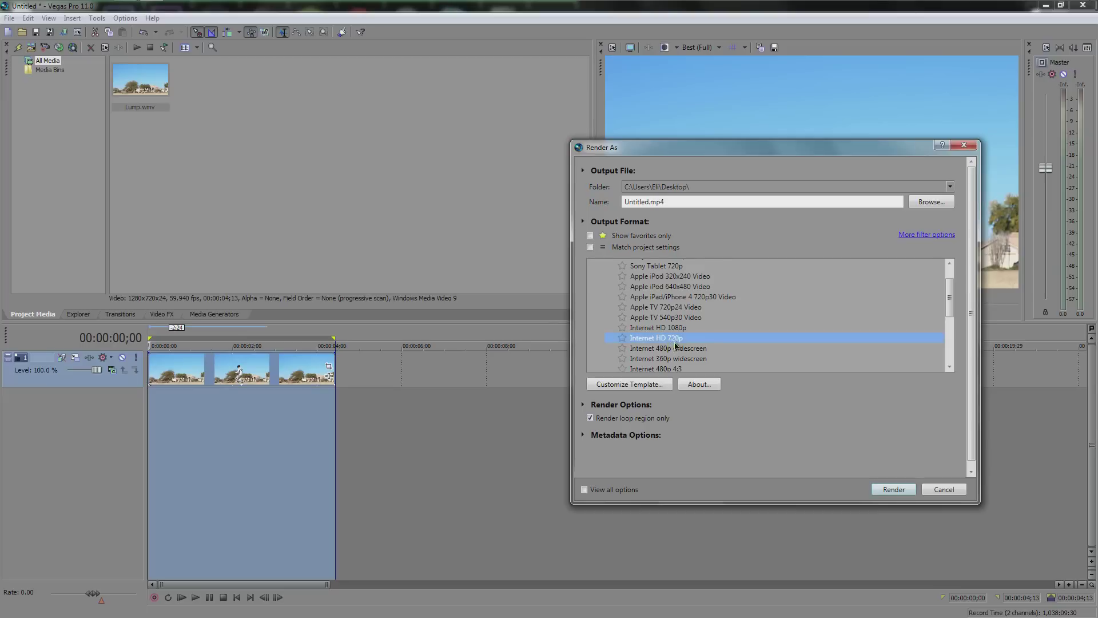
{"action": "left_click", "coordinate": [644, 387]}
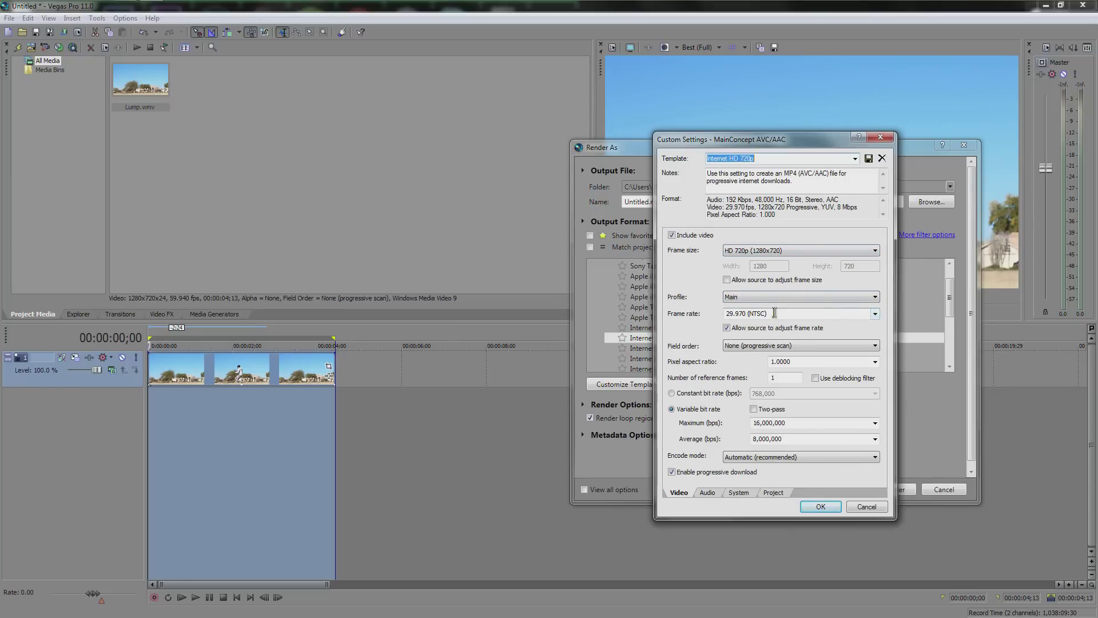
Step: Set the template's frame rate to 59.94 and allow the source to adjust frame size, then close both render dialogs without rendering
{"action": "left_click", "coordinate": [875, 314]}
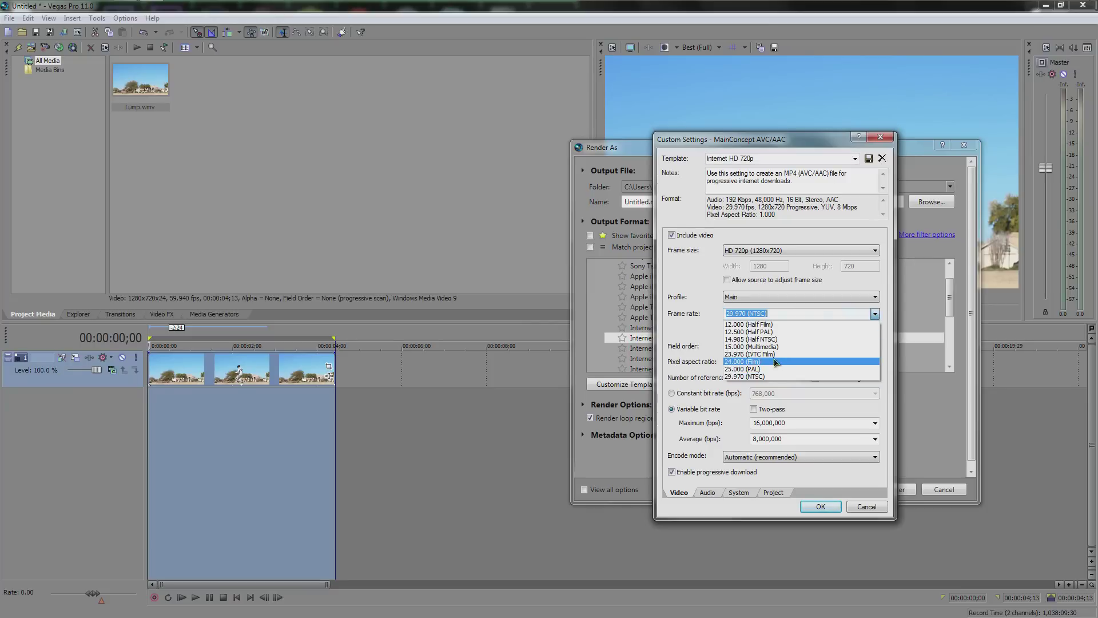
{"action": "left_click", "coordinate": [739, 313]}
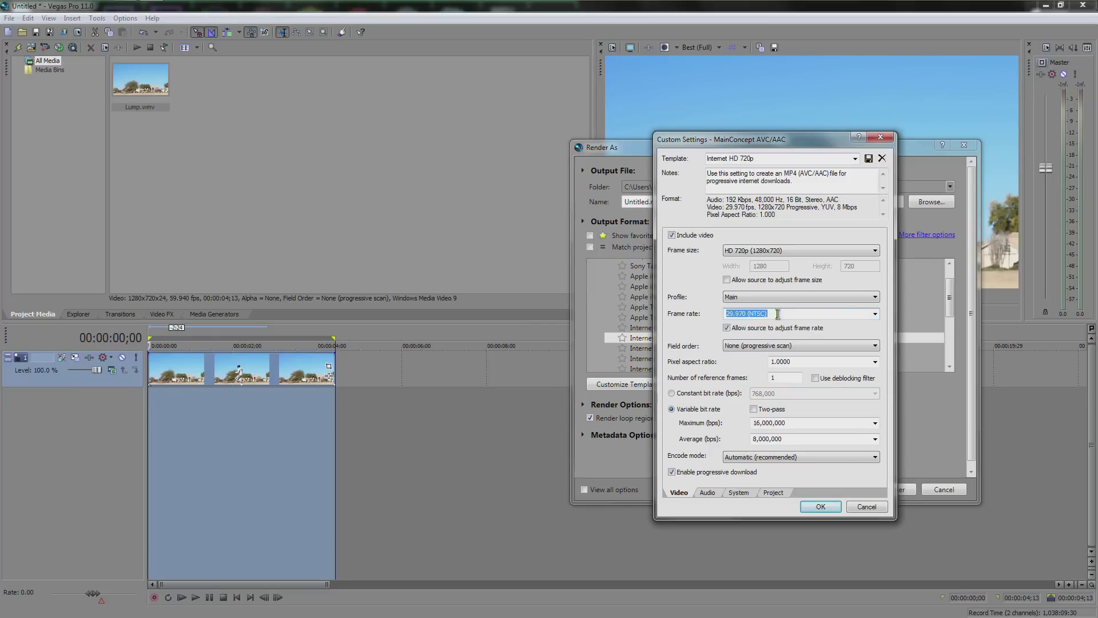
{"action": "type", "text": "59.94"}
{"action": "left_click", "coordinate": [807, 284]}
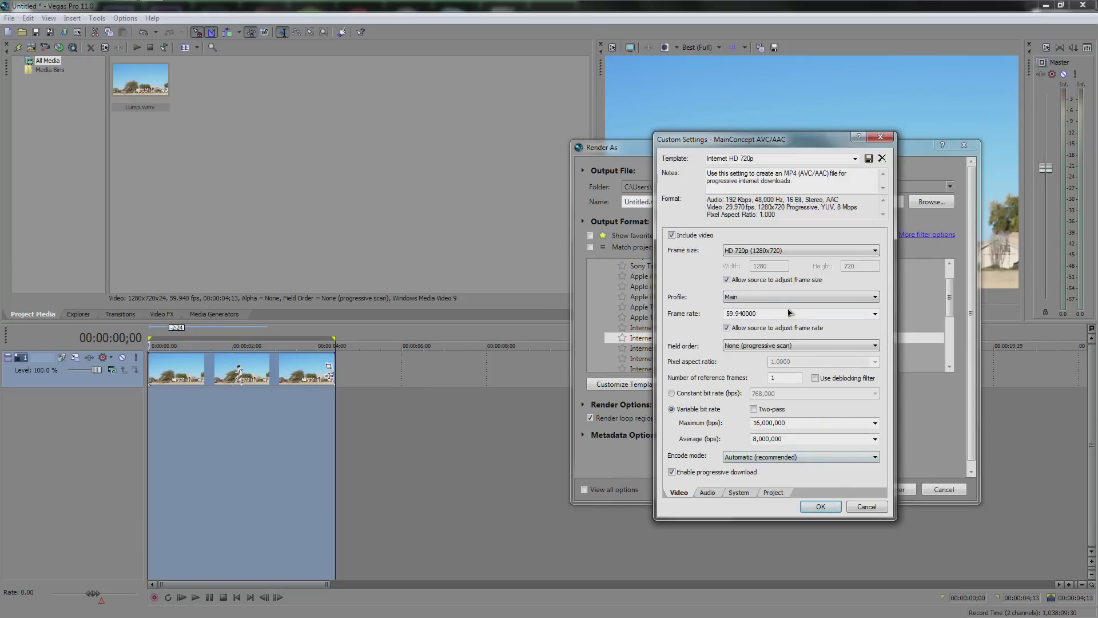
{"action": "left_click_drag", "start_coordinate": [772, 312], "coordinate": [703, 315]}
{"action": "left_click", "coordinate": [880, 138]}
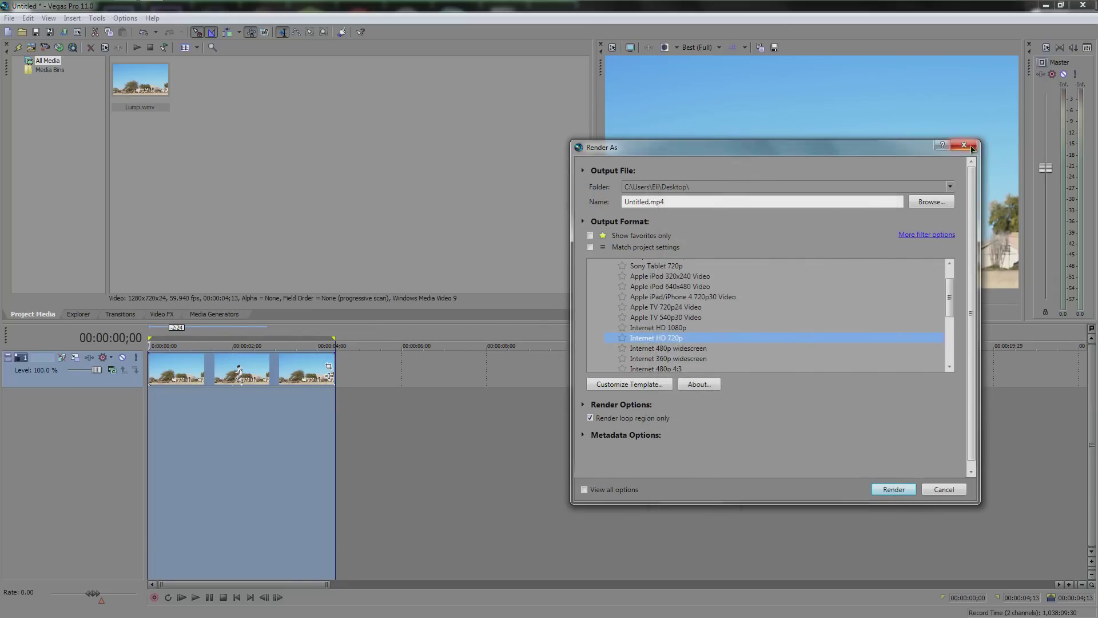
{"action": "left_click", "coordinate": [965, 145]}
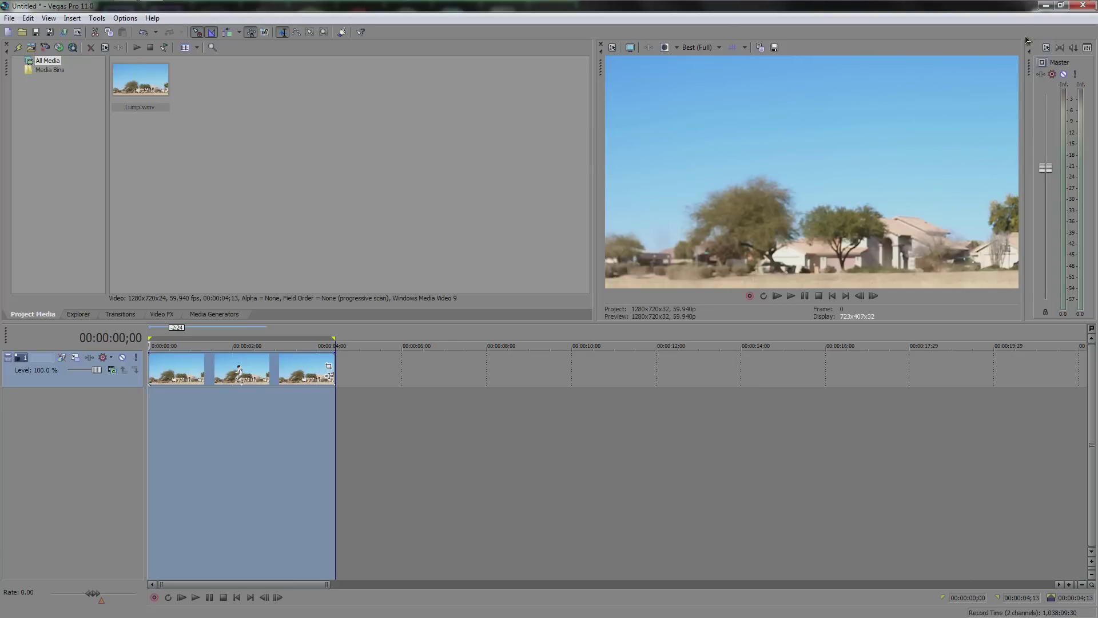
Step: Exit Vegas Pro without saving the project and select the Hump, Dump and Lump clips on the desktop
{"action": "left_click", "coordinate": [1083, 5]}
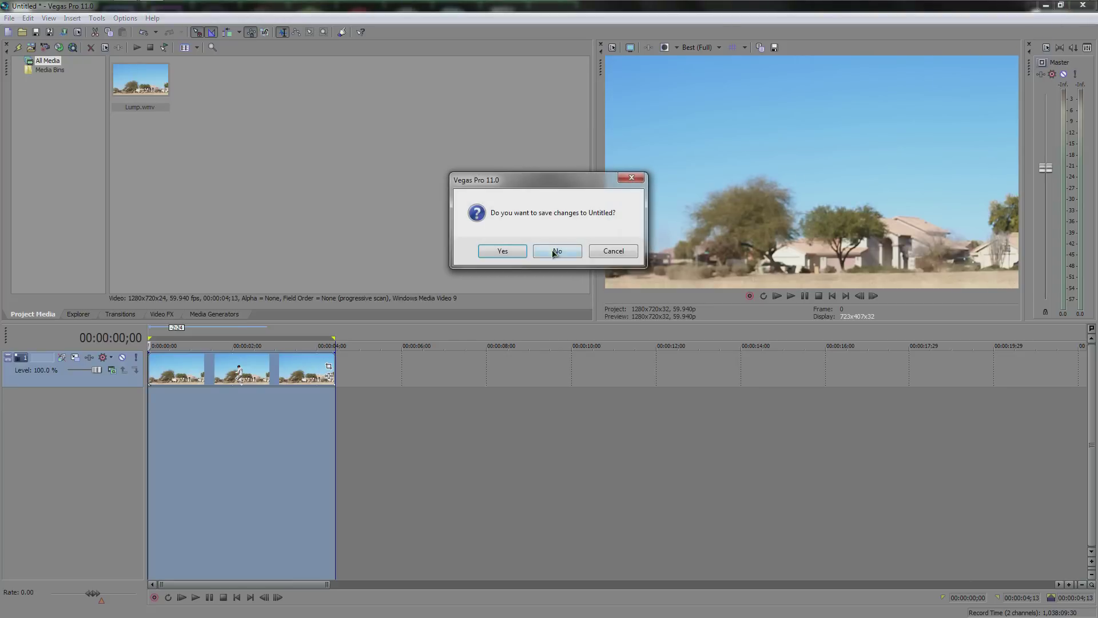
{"action": "left_click", "coordinate": [554, 252]}
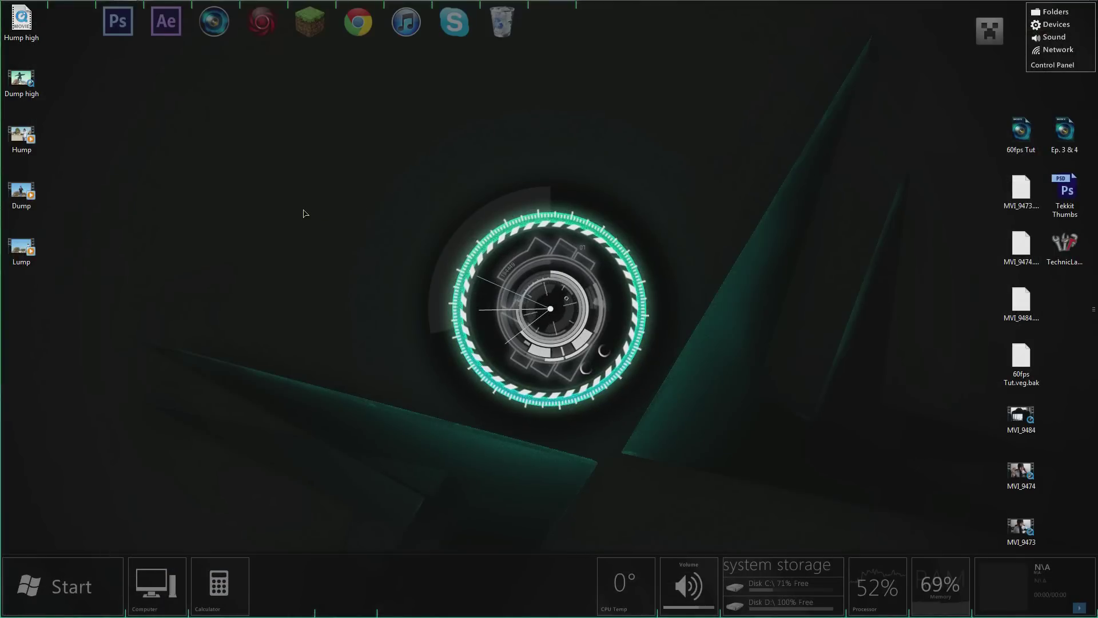
{"action": "left_click_drag", "start_coordinate": [109, 327], "coordinate": [13, 146]}
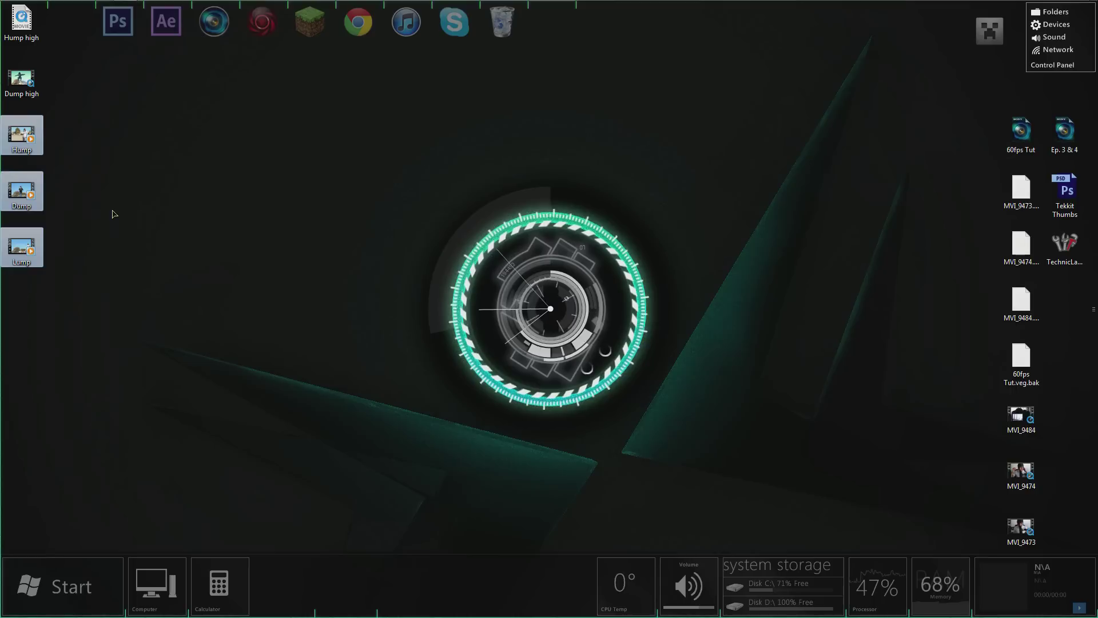
Step: Switch to After Effects to check the progress of the Hump render, and return to the desktop
{"action": "left_click", "coordinate": [166, 21]}
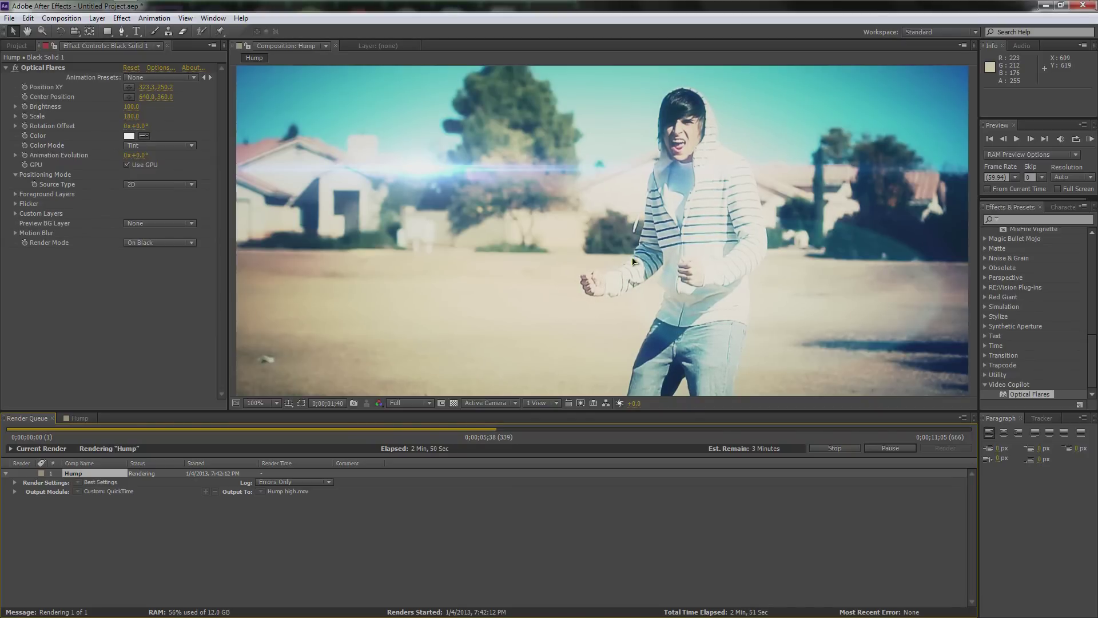
{"action": "left_click", "coordinate": [1046, 5]}
{"action": "left_click_drag", "start_coordinate": [985, 206], "coordinate": [1072, 513]}
{"action": "left_click", "coordinate": [901, 468]}
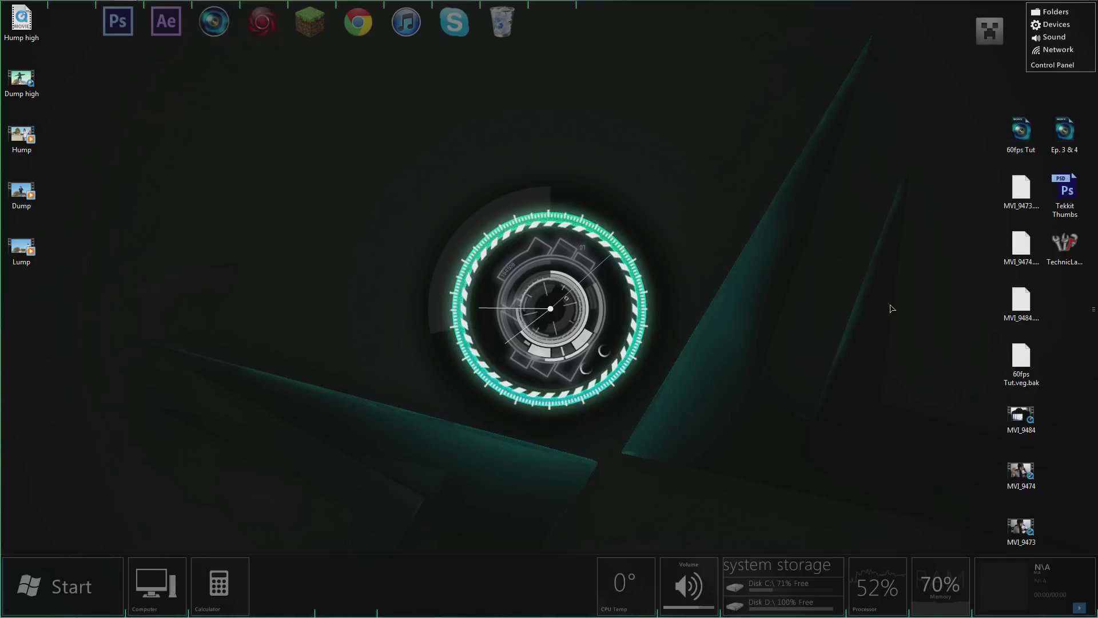